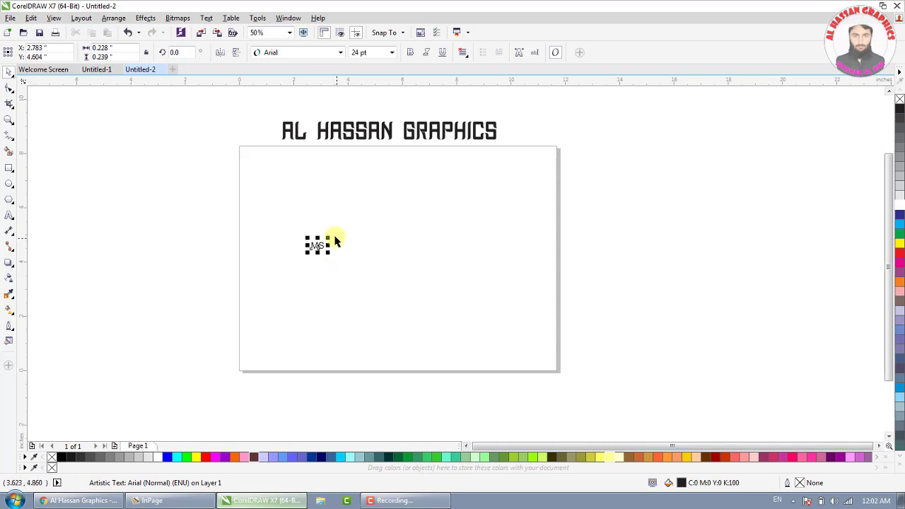
Enlarge the MS text to about 254 pt and place it near the middle of the page.
drag(324, 238, 412, 209)
drag(358, 205, 364, 202)
drag(416, 253, 444, 241)
Set the font of the MS text to ASTERA and shift it slightly up on the page.
click(315, 55)
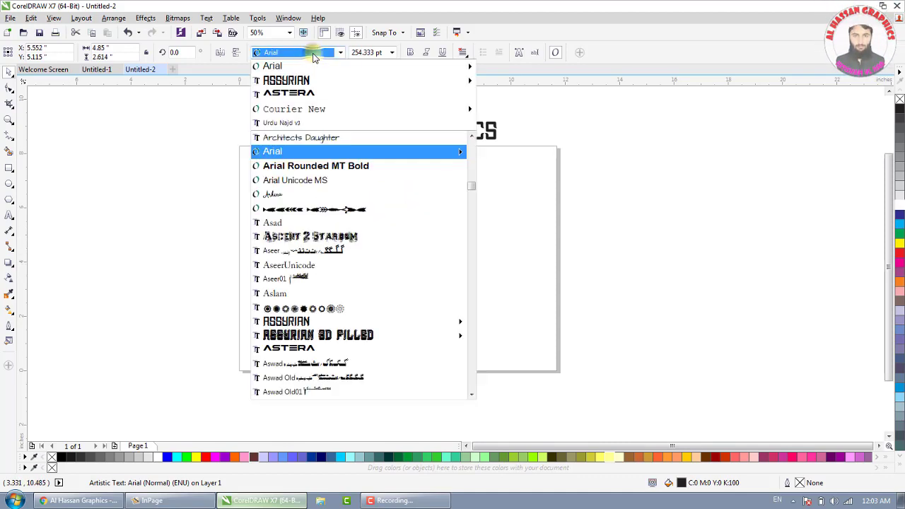
click(297, 93)
drag(377, 217, 376, 214)
scroll(379, 217, up, 2)
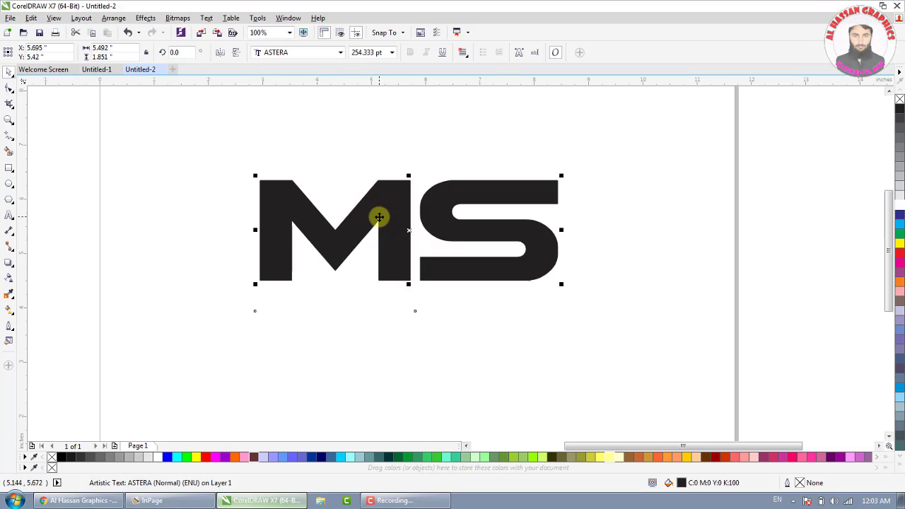
scroll(381, 217, down, 2)
drag(382, 221, 363, 213)
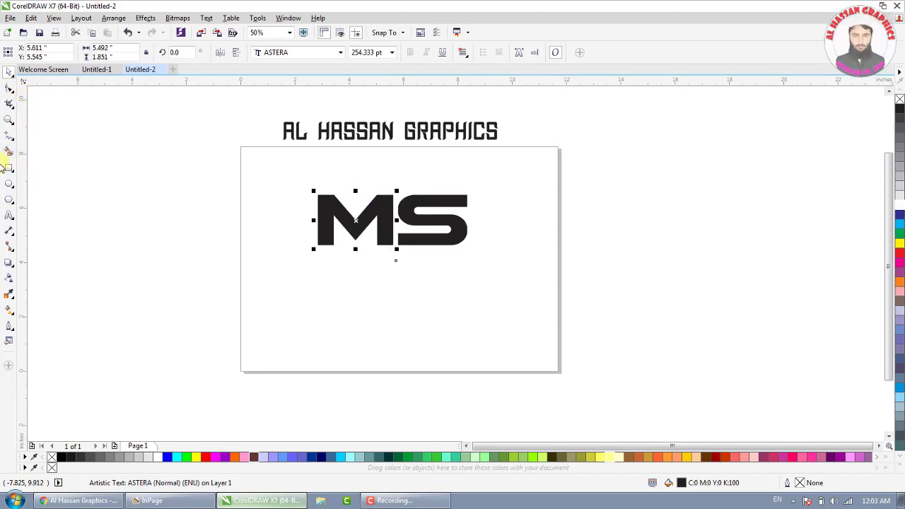
Break the MS text into separate letters and convert the M to curves.
click(190, 159)
click(326, 206)
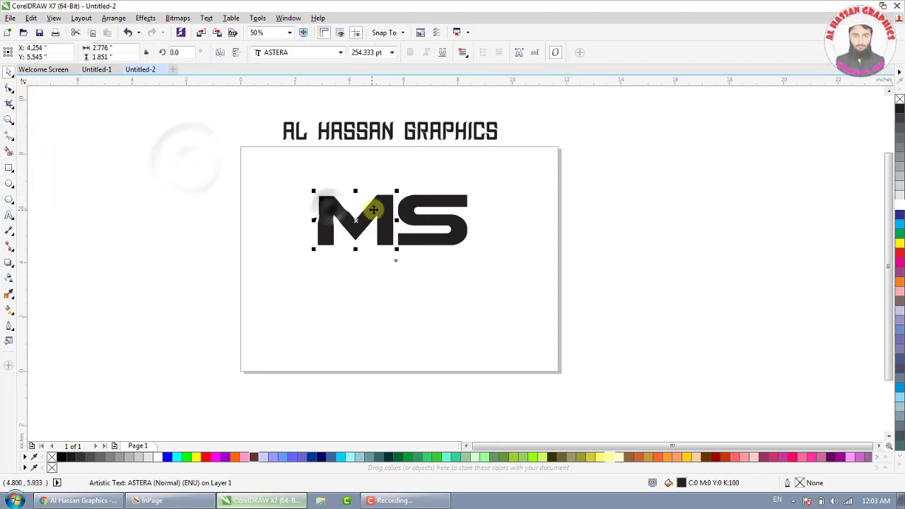
scroll(371, 209, up, 1)
key(ctrl+q)
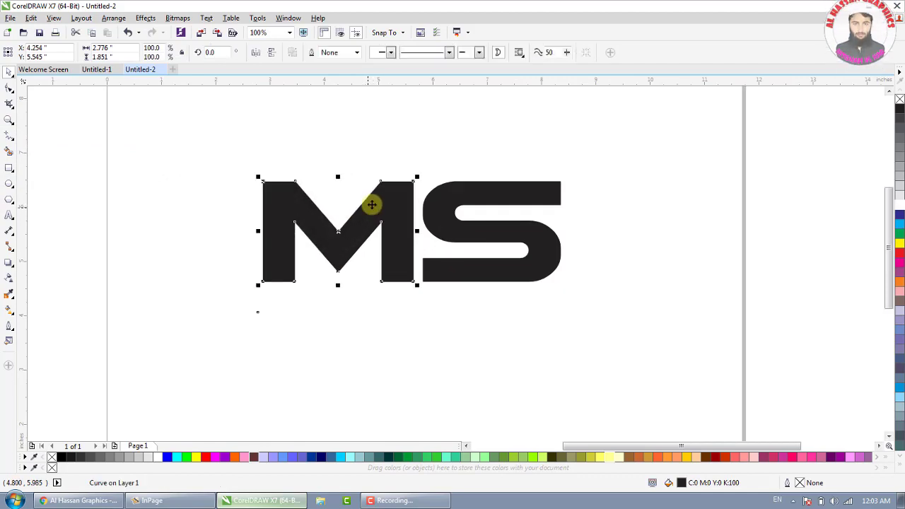
Slant the M's left leg outward by moving its bottom nodes about 0.2 inches away from the letter's centre.
click(9, 88)
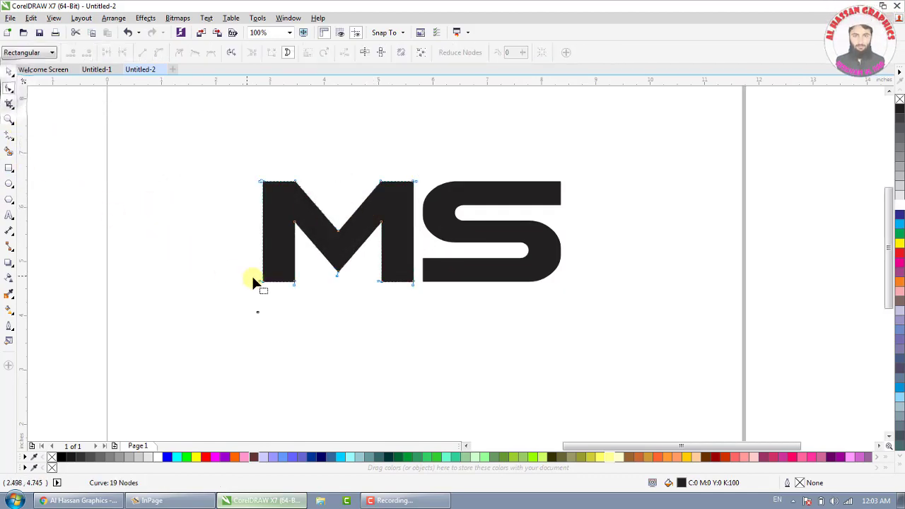
scroll(251, 277, up, 1)
drag(224, 256, 346, 300)
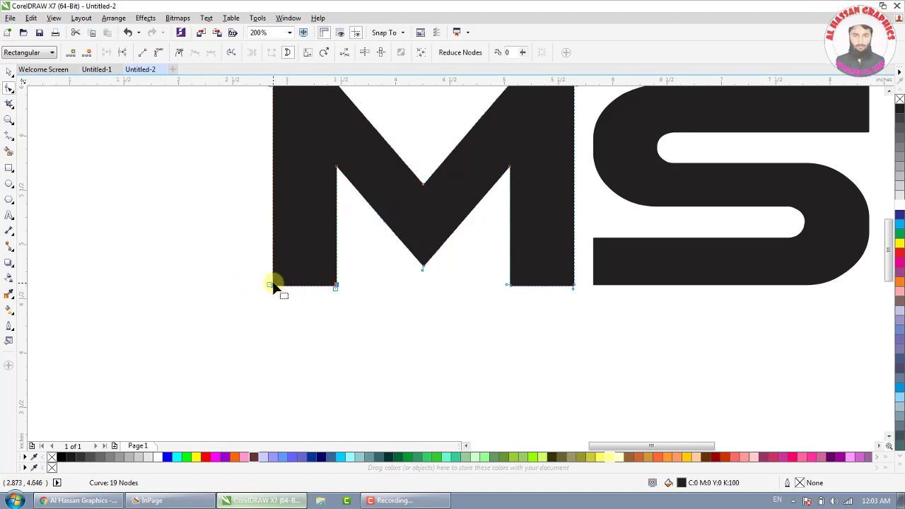
drag(275, 285, 274, 285)
key(Left)
key(Left)
key(Left)
key(Left)
key(Left)
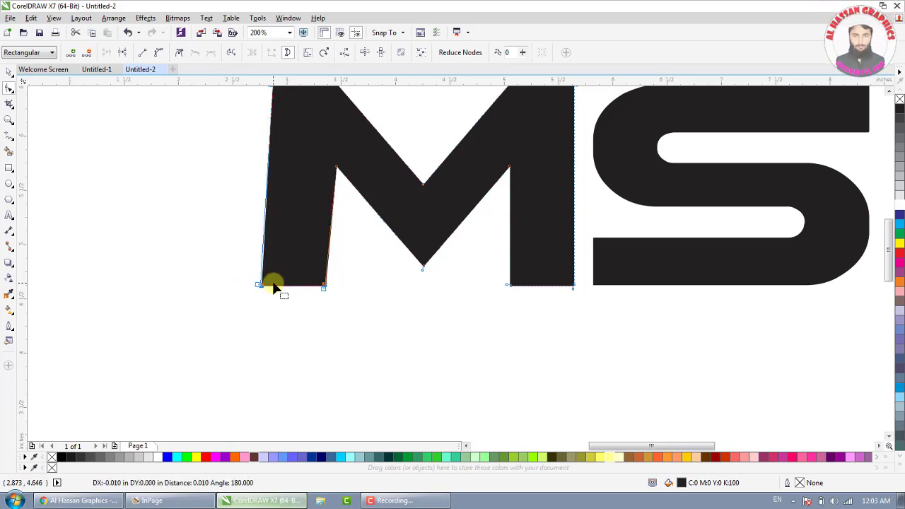
key(Left)
key(Left)
key(Left)
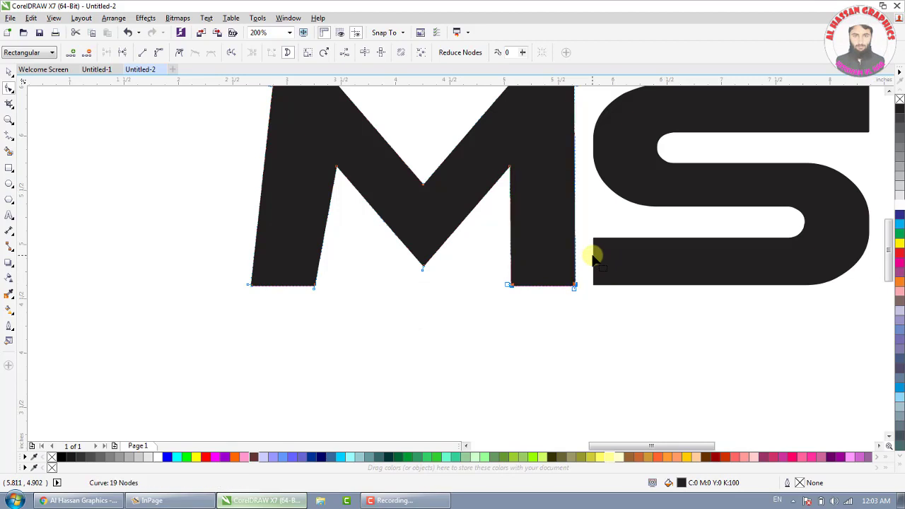
Slant the M's right leg outward by moving its bottom nodes about 0.2 inches toward the S.
key(Right)
key(Right)
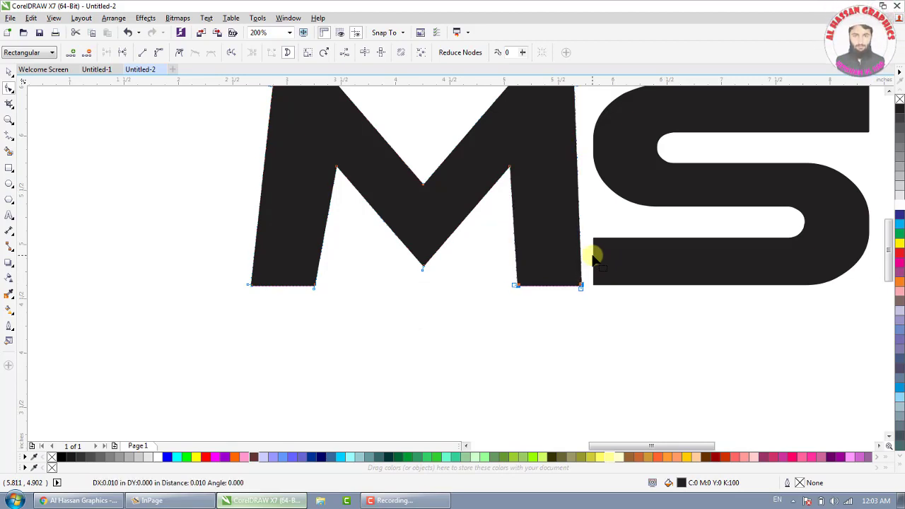
key(Right)
key(Right)
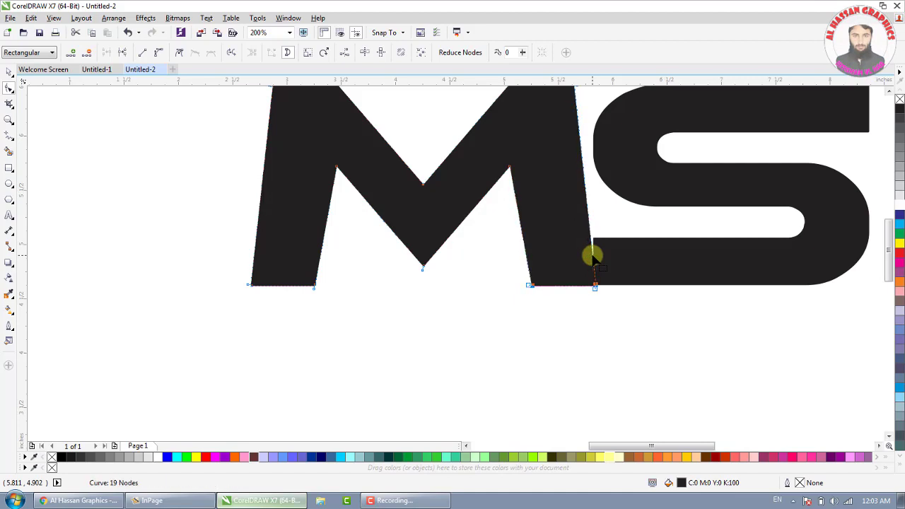
Move the whole M 0.15 inches away from the S to restore a gap between the letters.
key(space)
scroll(549, 228, down, 2)
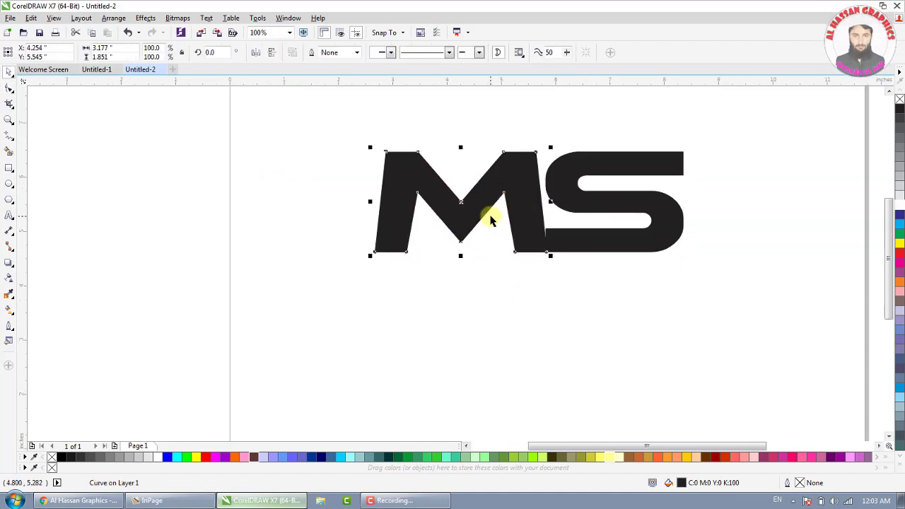
key(Left)
key(Left)
key(Left)
key(Left)
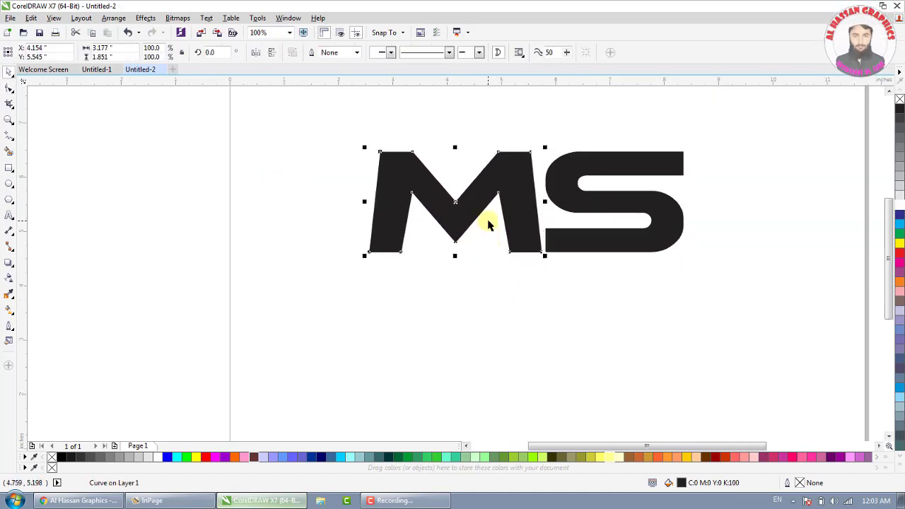
key(Left)
key(Left)
key(Left)
Move the M's outer top corner nodes inward on both legs to steepen the slant of the outer edges.
scroll(437, 208, up, 2)
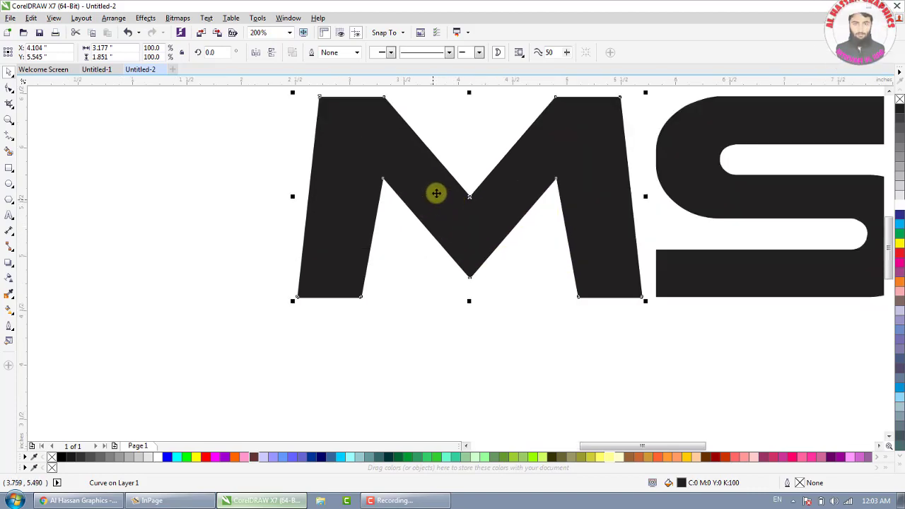
click(8, 89)
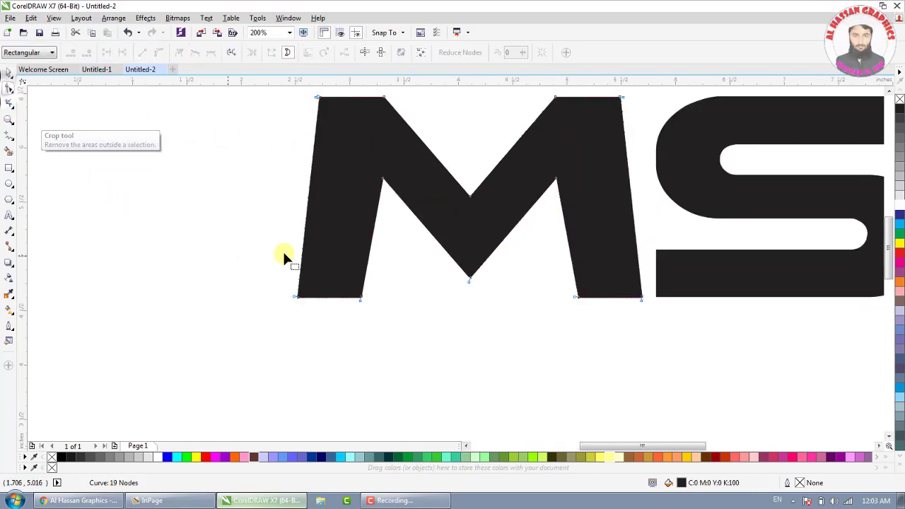
drag(331, 86, 288, 168)
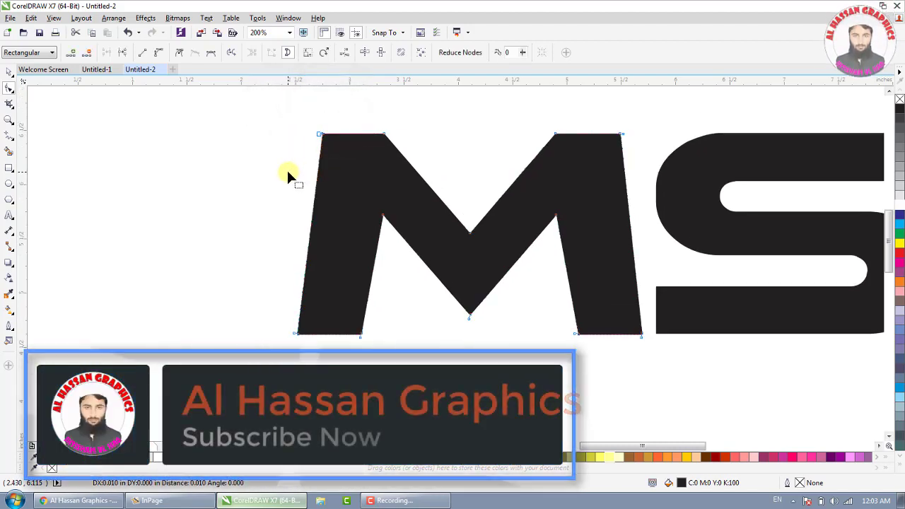
key(Right)
drag(646, 107, 607, 150)
key(Left)
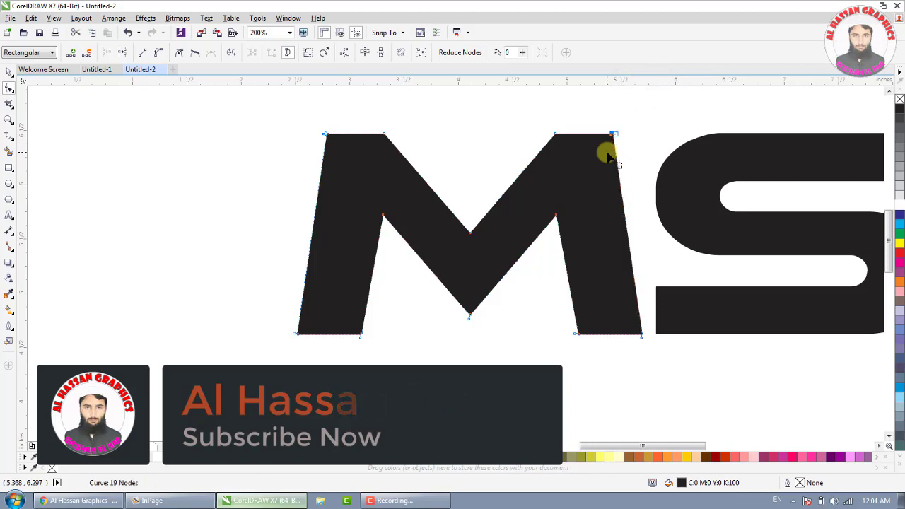
Thin the M's left leg by moving its whole outer edge about 0.1 inches inward.
mouse_move(259, 211)
mouse_down()
mouse_move(323, 363)
mouse_move(341, 368)
mouse_up()
key(Right)
key(Right)
key(Right)
key(Right)
key(Right)
key(Right)
key(Right)
key(Right)
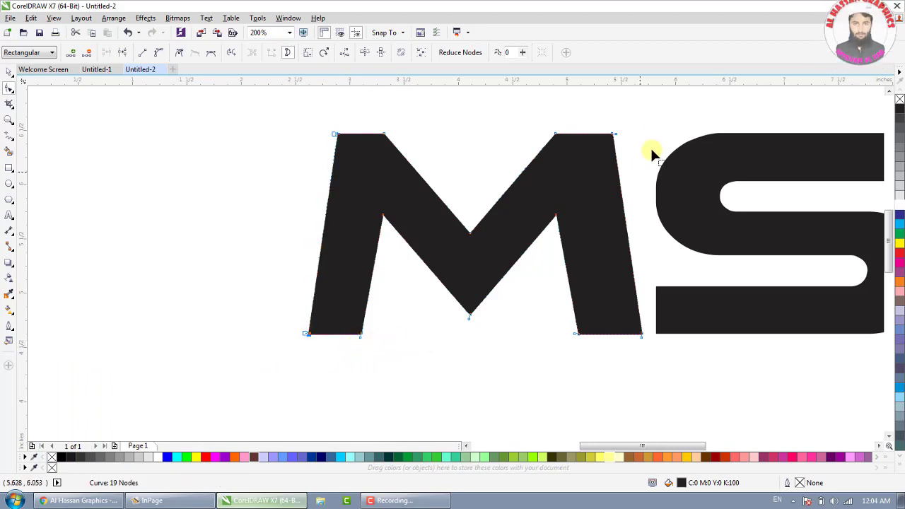
Thin the M's right leg by moving its whole outer edge about 0.1 inches inward.
drag(600, 336, 598, 346)
key(Left)
key(Left)
key(Left)
key(Left)
key(Left)
key(Left)
key(Left)
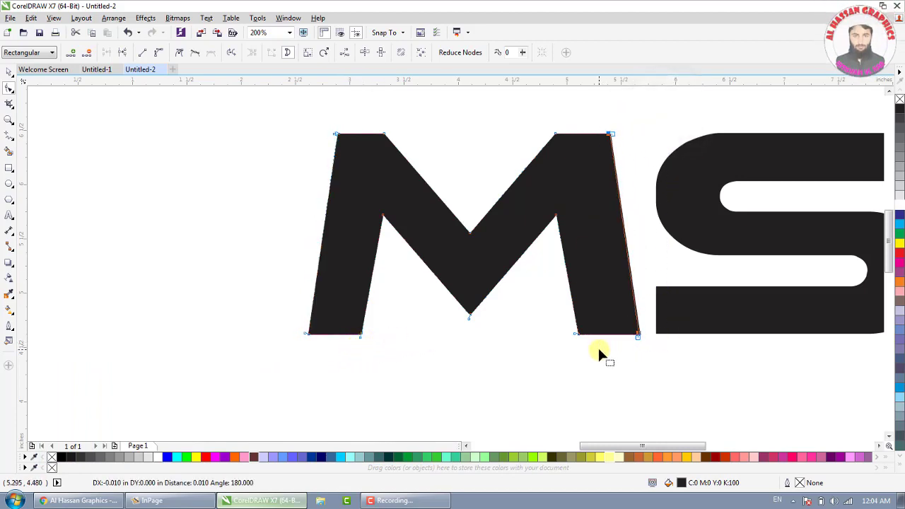
key(Left)
key(Left)
key(Left)
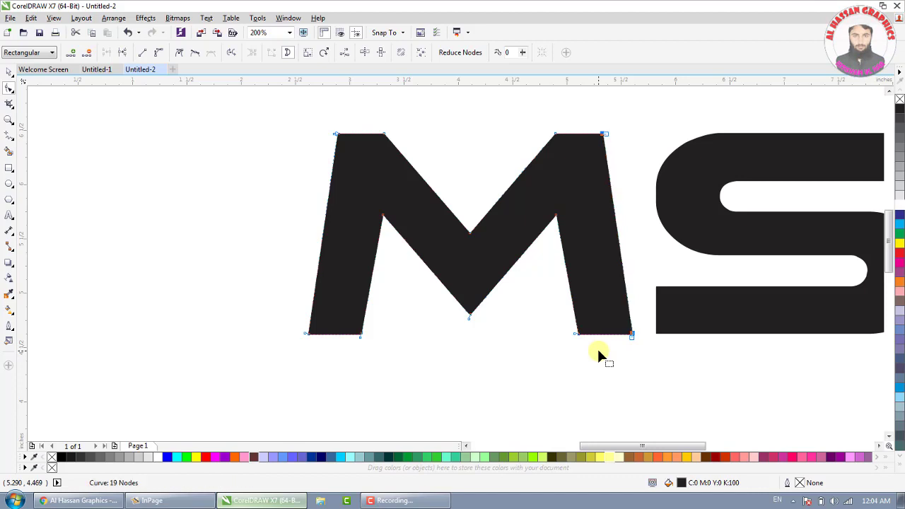
Convert the top edge of the M's left leg to a curve and bow it upward.
key(space)
scroll(348, 113, up, 2)
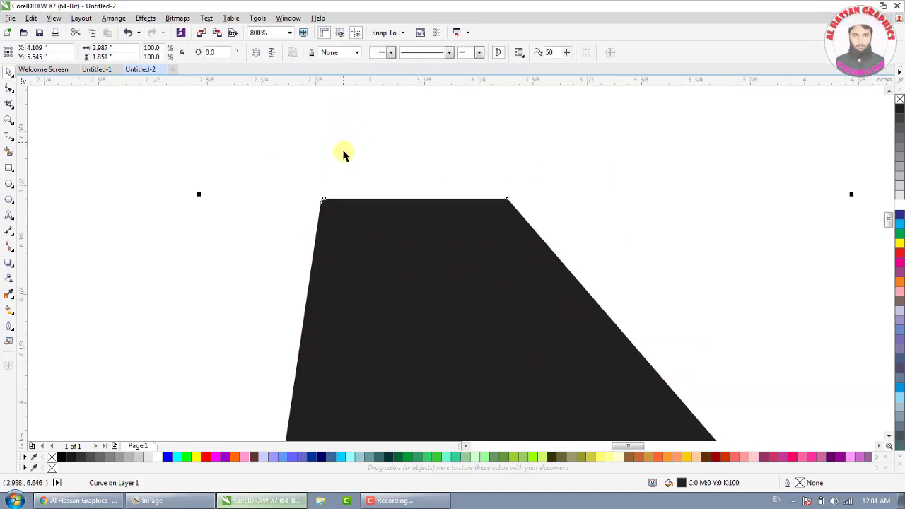
scroll(324, 198, up, 1)
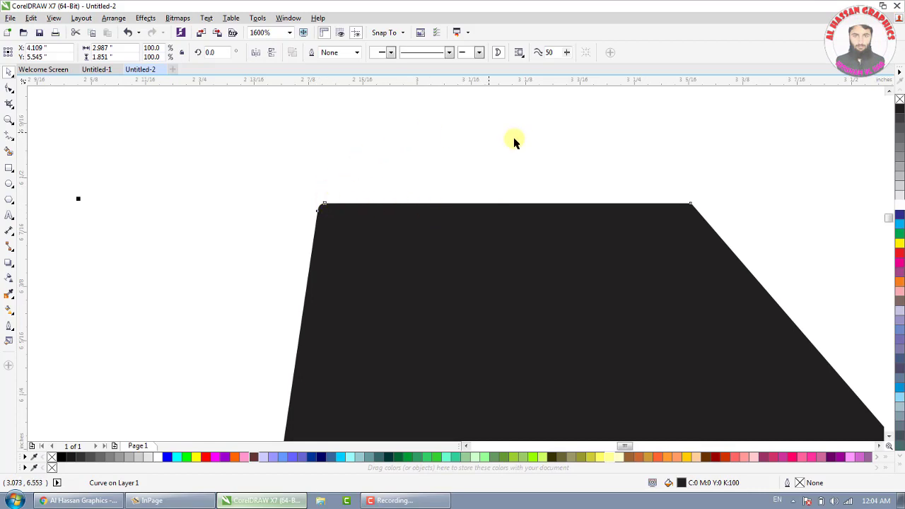
click(9, 88)
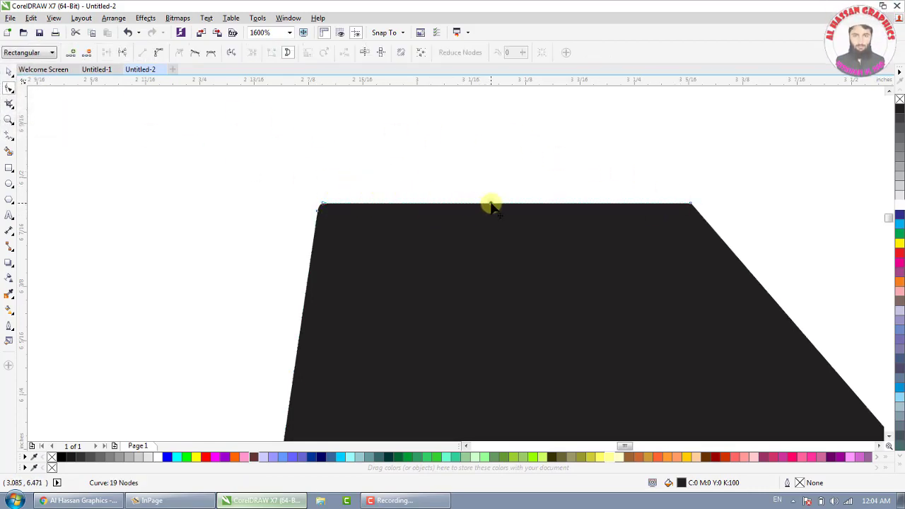
click(158, 56)
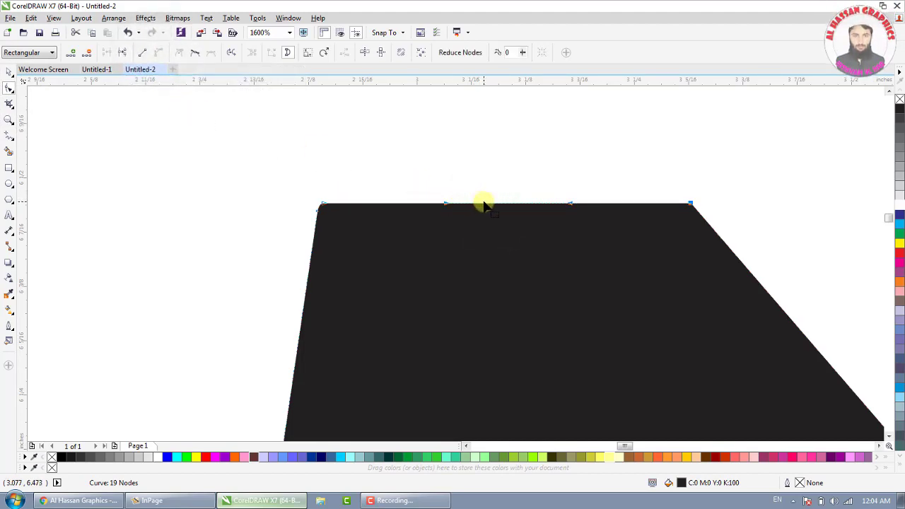
drag(495, 205, 493, 147)
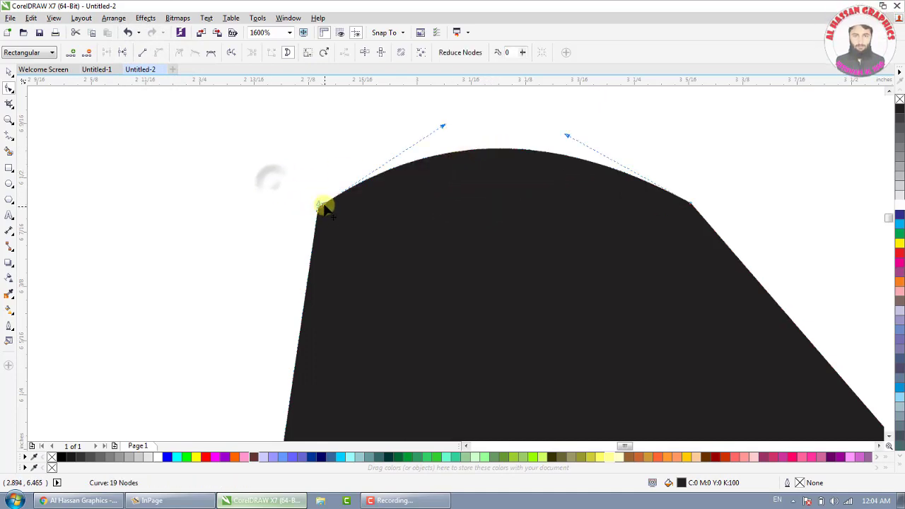
Remove the extra node at the left leg's outer top corner and adjust the curve handle into a fuller rounded top.
scroll(320, 205, up, 2)
drag(323, 225, 434, 131)
scroll(485, 111, down, 3)
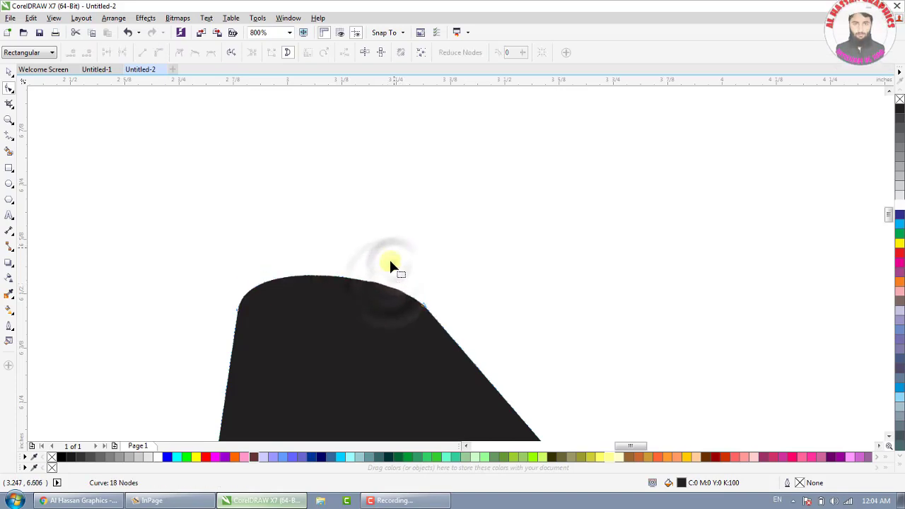
click(404, 284)
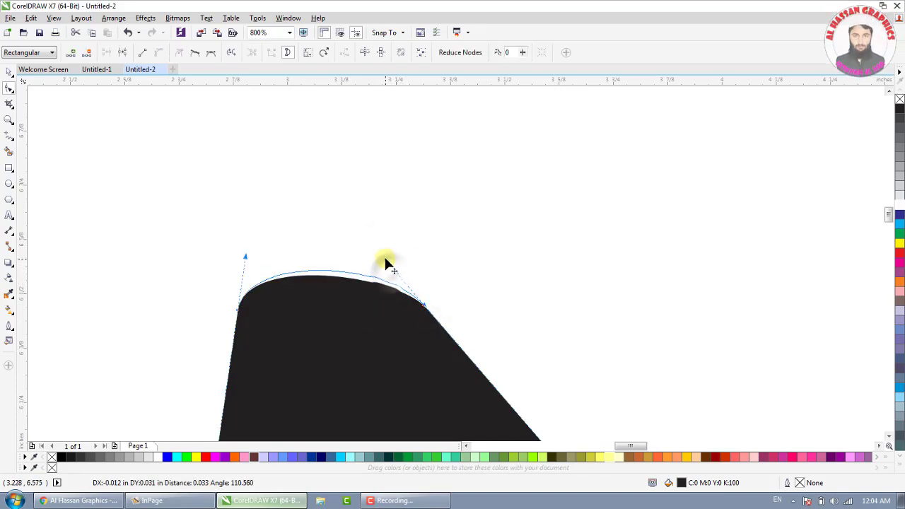
scroll(374, 246, down, 2)
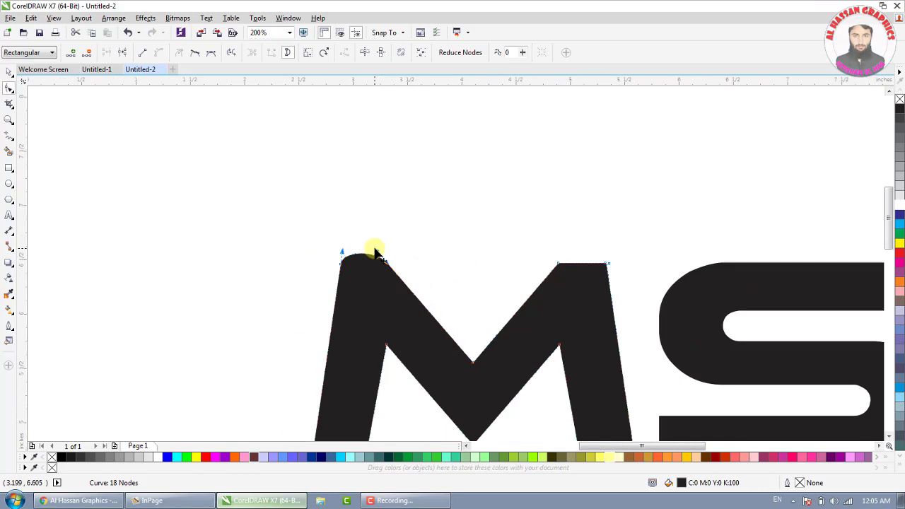
scroll(375, 251, up, 2)
drag(377, 250, 368, 236)
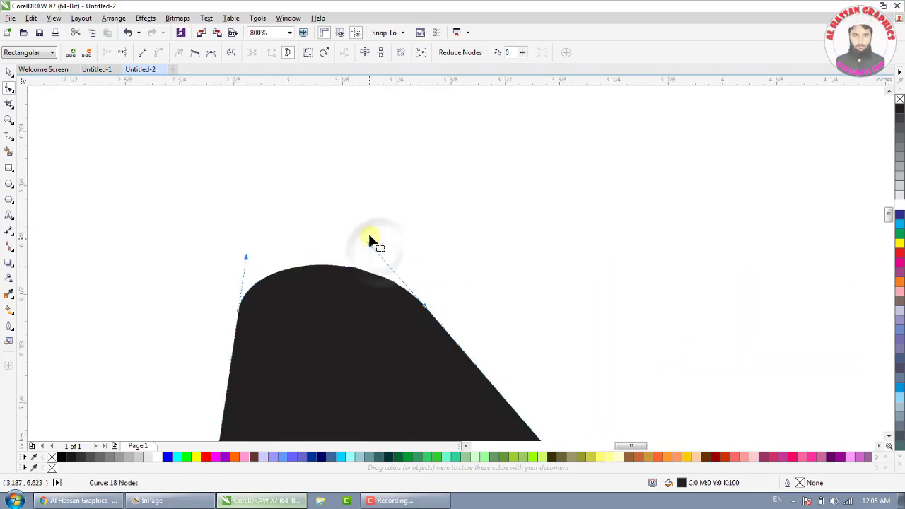
scroll(369, 238, down, 3)
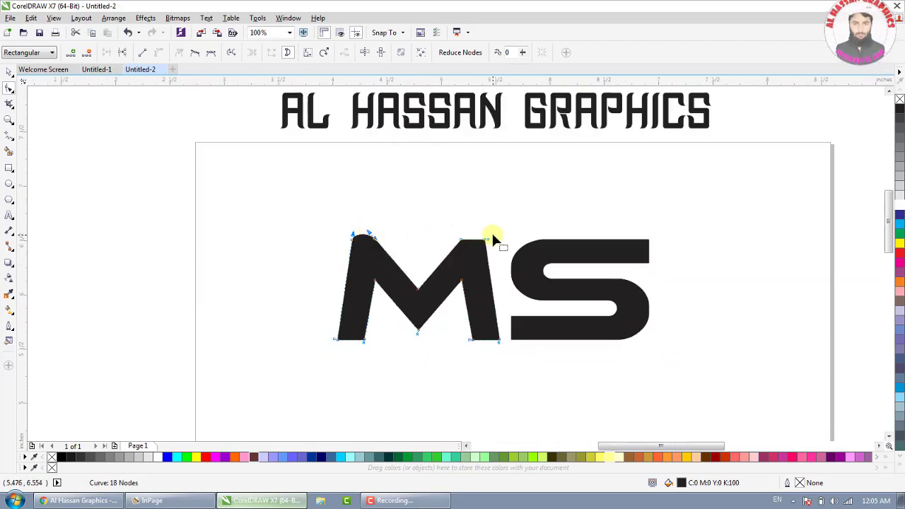
Delete the extra node at the right leg's outer top corner of the M and bow that top edge upward.
scroll(491, 238, up, 5)
drag(475, 256, 473, 256)
key(Delete)
scroll(472, 259, down, 1)
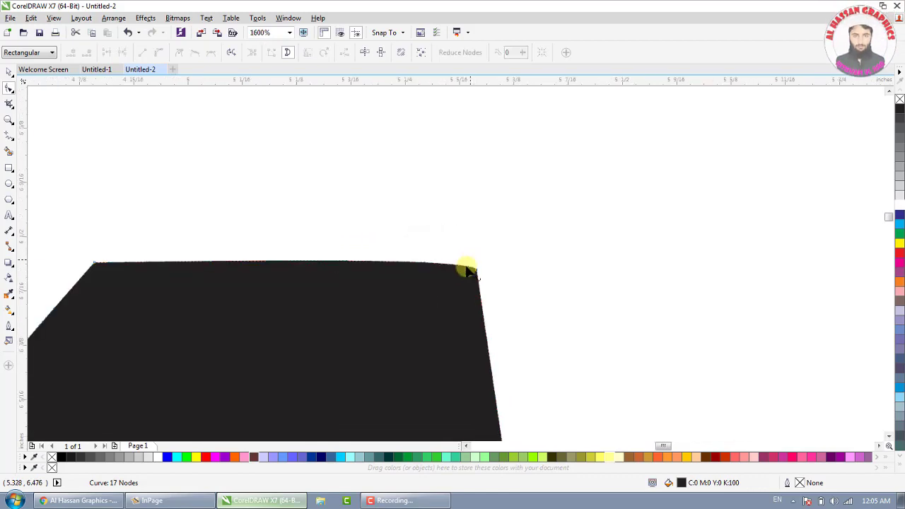
click(352, 260)
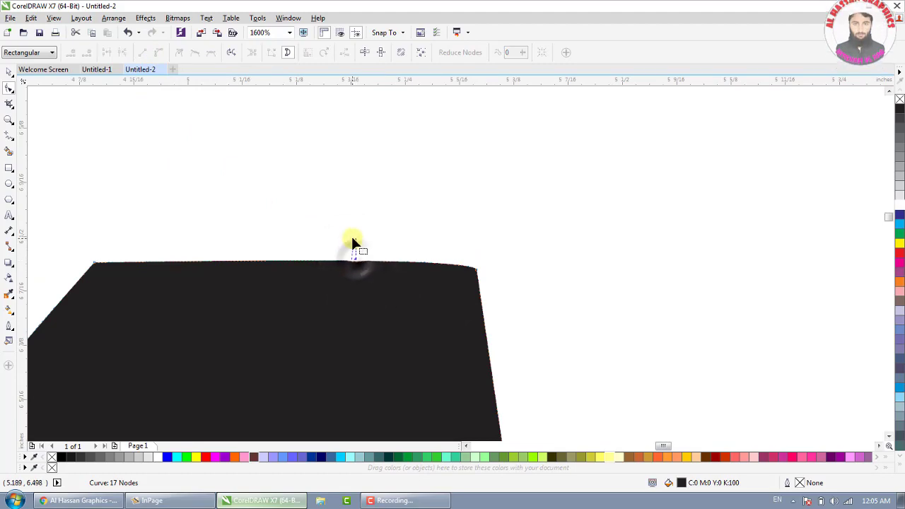
drag(353, 256, 350, 189)
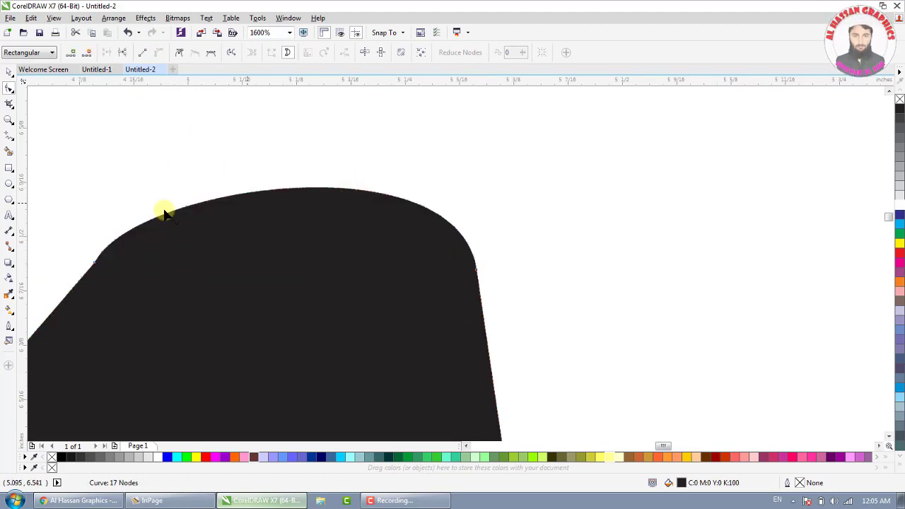
Adjust both curve handles on the right leg's top edge so it rounds smoothly into the sides.
click(88, 252)
drag(136, 185, 233, 133)
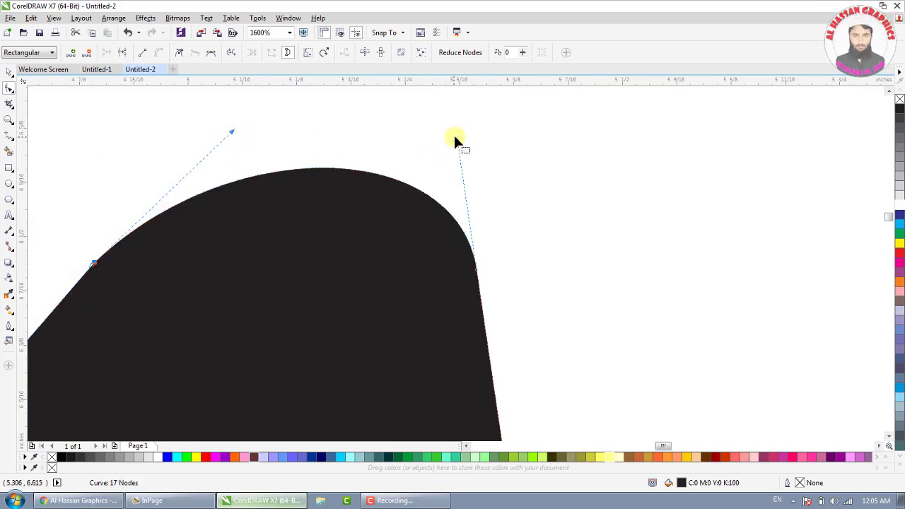
mouse_move(461, 146)
mouse_down()
mouse_move(449, 137)
mouse_move(449, 145)
mouse_up()
scroll(448, 149, down, 3)
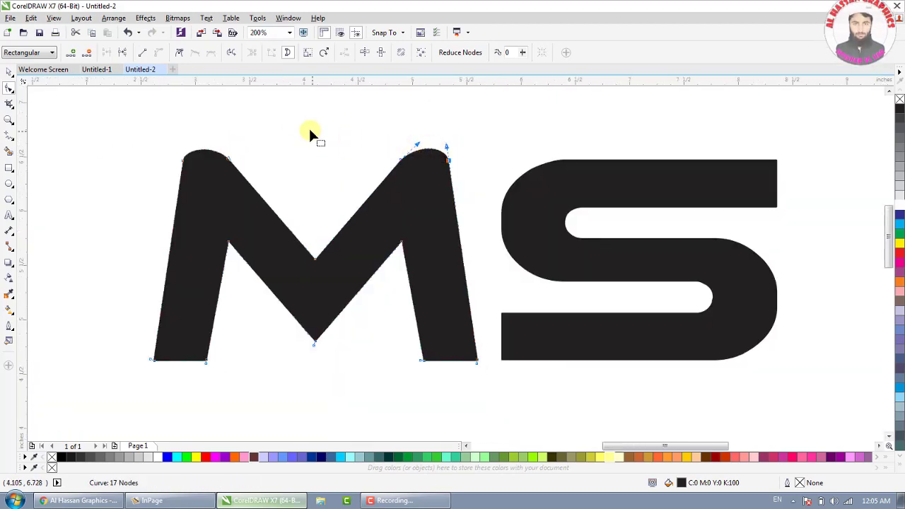
Finish node editing on the M and narrow the letter from its left side to about 2.85 inches wide.
scroll(293, 127, up, 1)
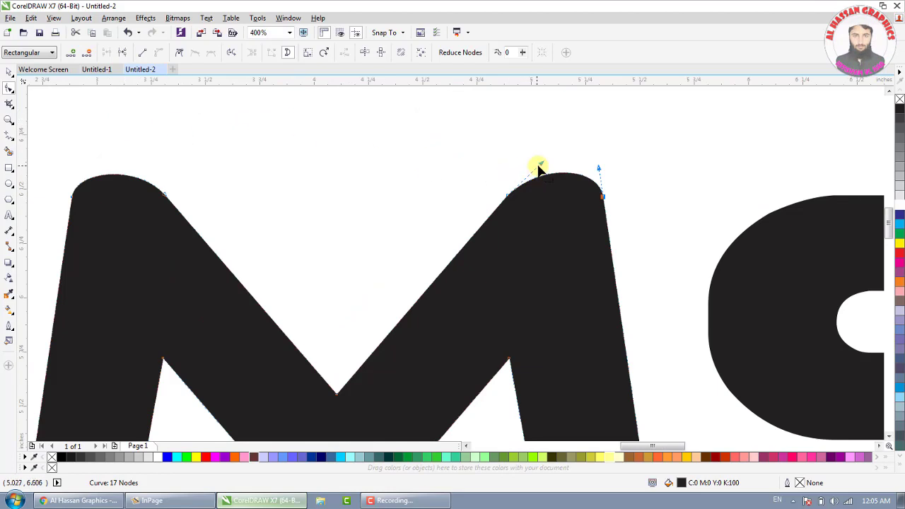
click(551, 139)
scroll(518, 150, down, 1)
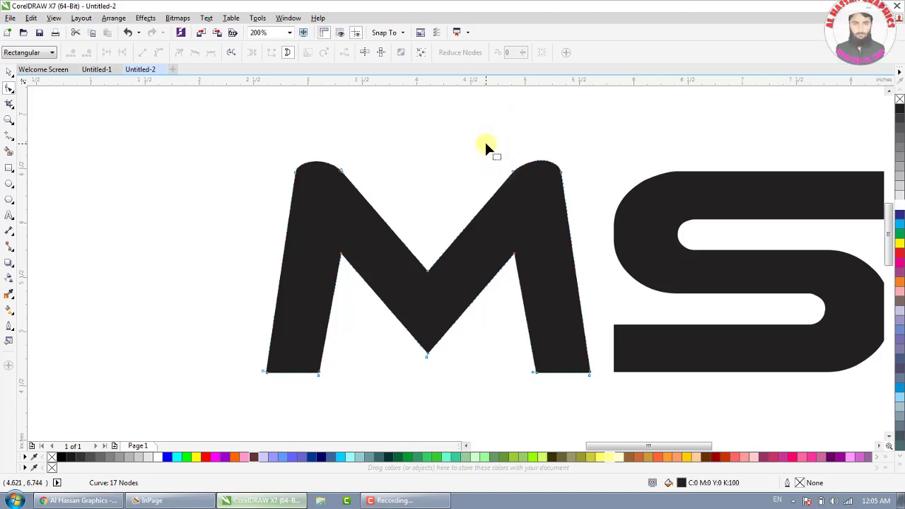
key(space)
click(484, 141)
scroll(485, 145, down, 1)
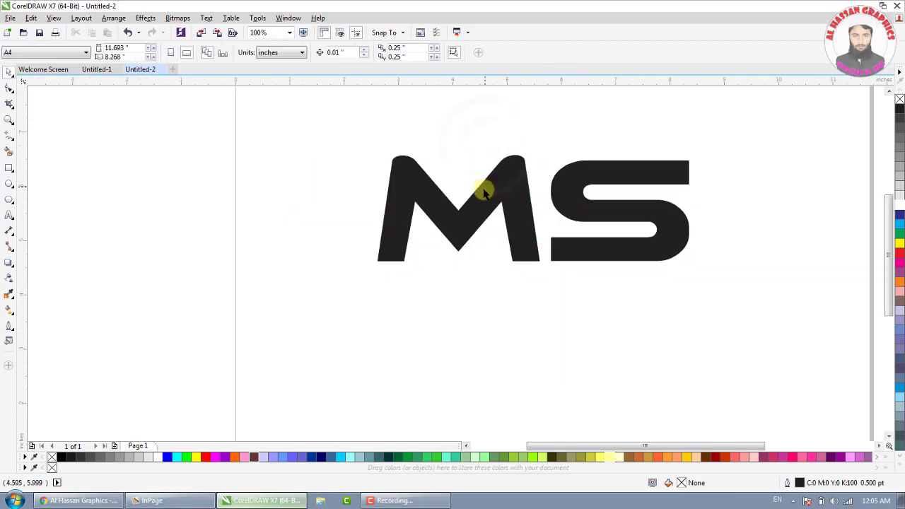
click(485, 268)
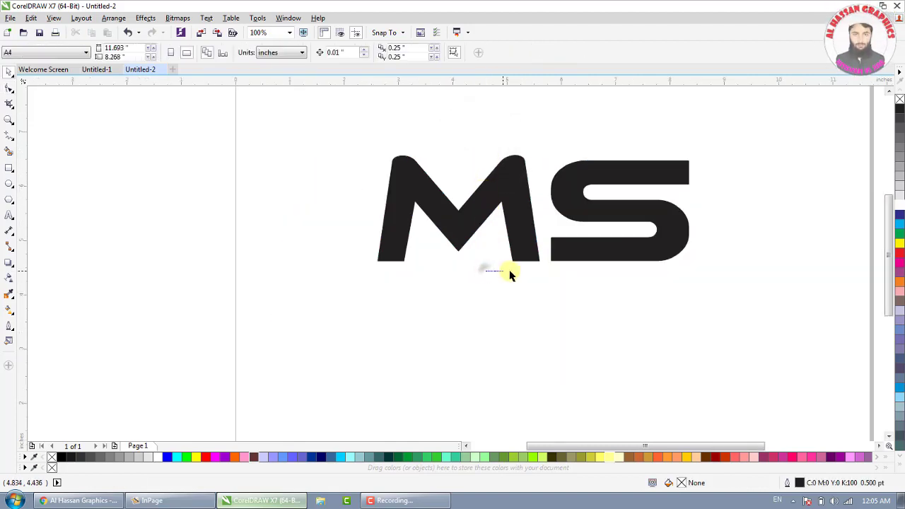
click(493, 181)
scroll(495, 166, up, 1)
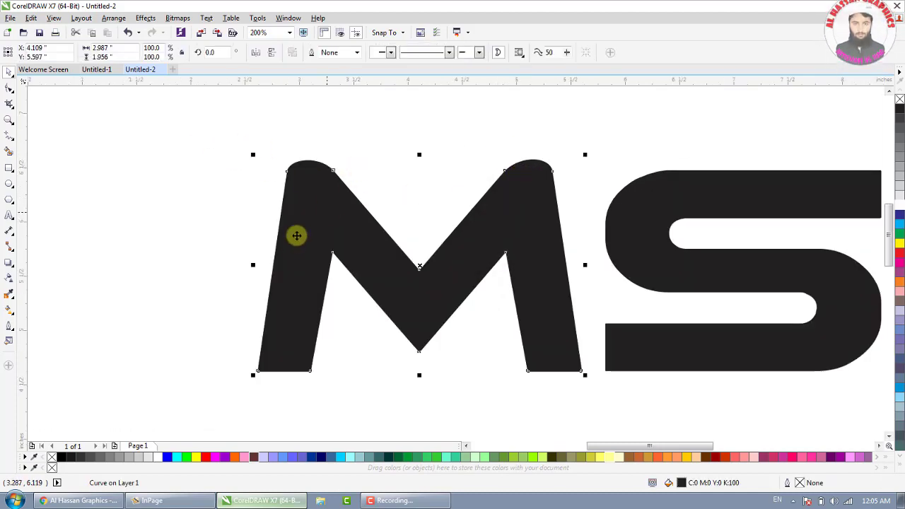
drag(252, 265, 266, 269)
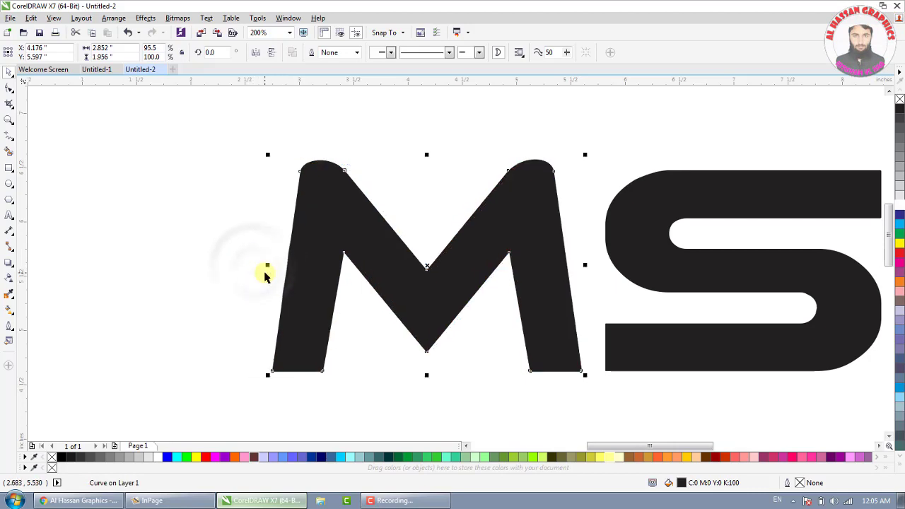
Resize the S to about 2.06 by 1.91 inches and place it close beside the M's right leg.
scroll(274, 243, down, 1)
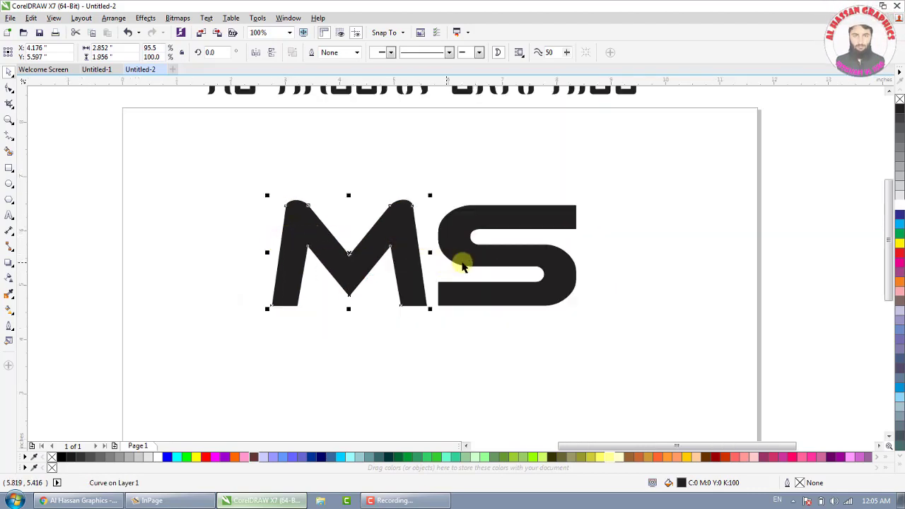
click(450, 265)
drag(583, 256, 525, 261)
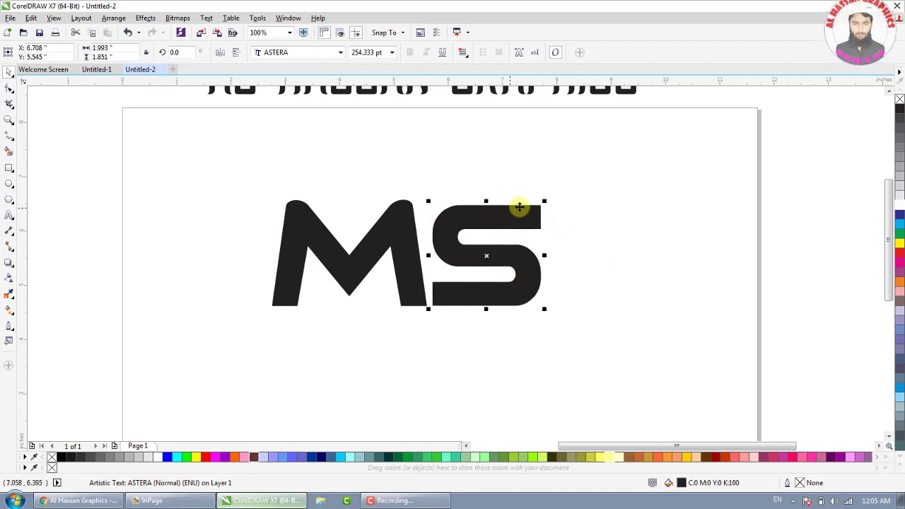
mouse_move(546, 201)
mouse_down()
mouse_move(542, 192)
mouse_move(549, 205)
mouse_up()
Fill the M with blue (#0000FF) and the S with 80% Black.
click(382, 221)
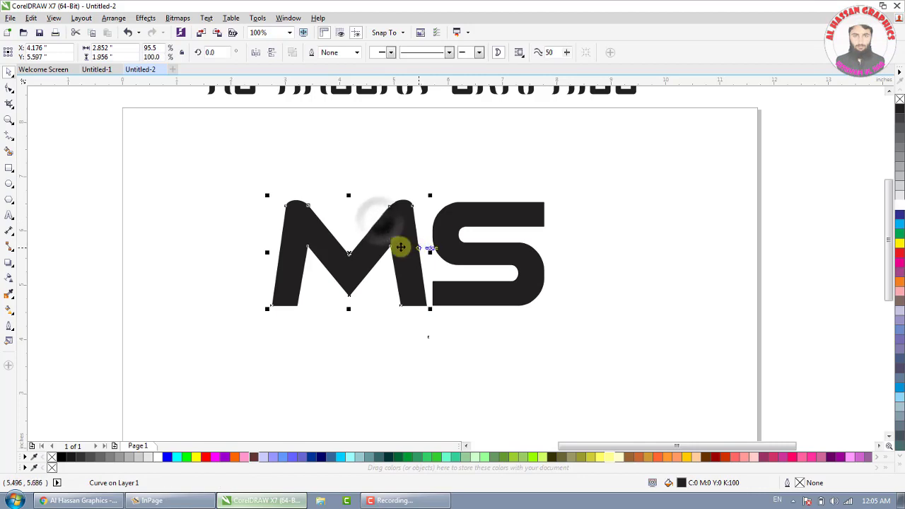
scroll(374, 227, up, 2)
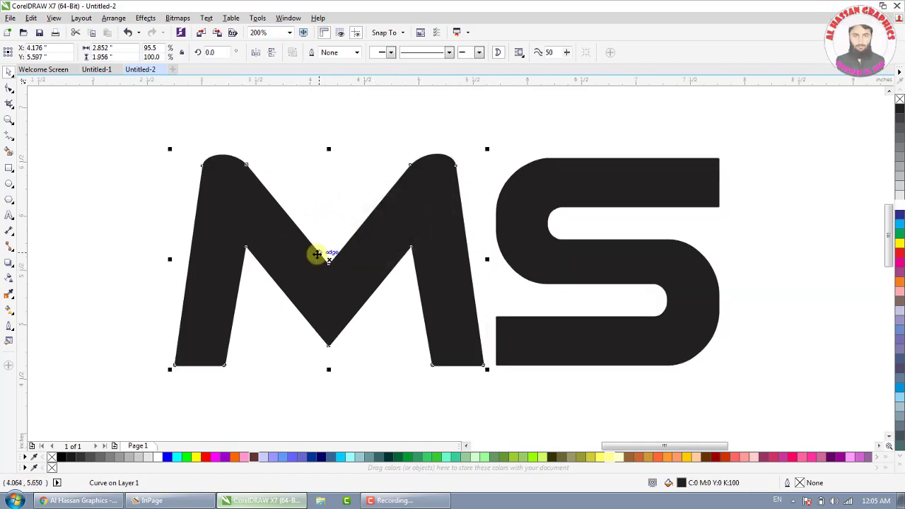
click(167, 457)
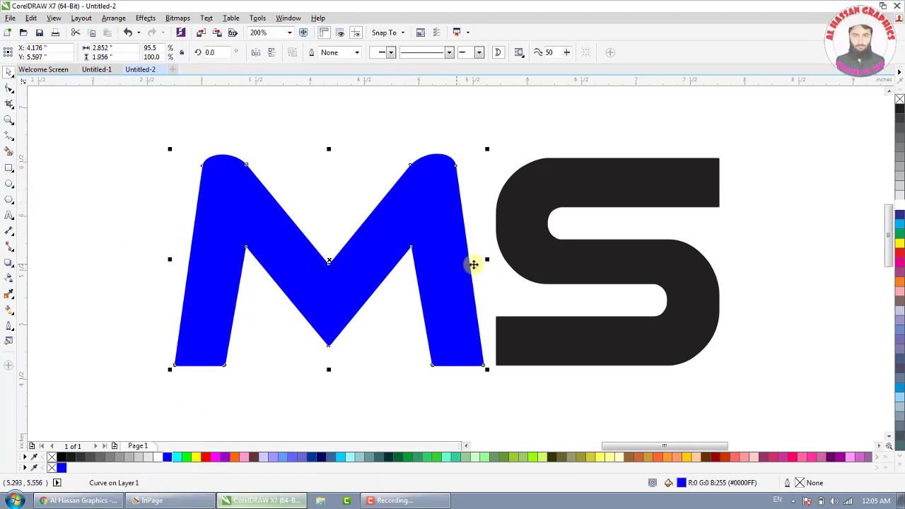
click(523, 244)
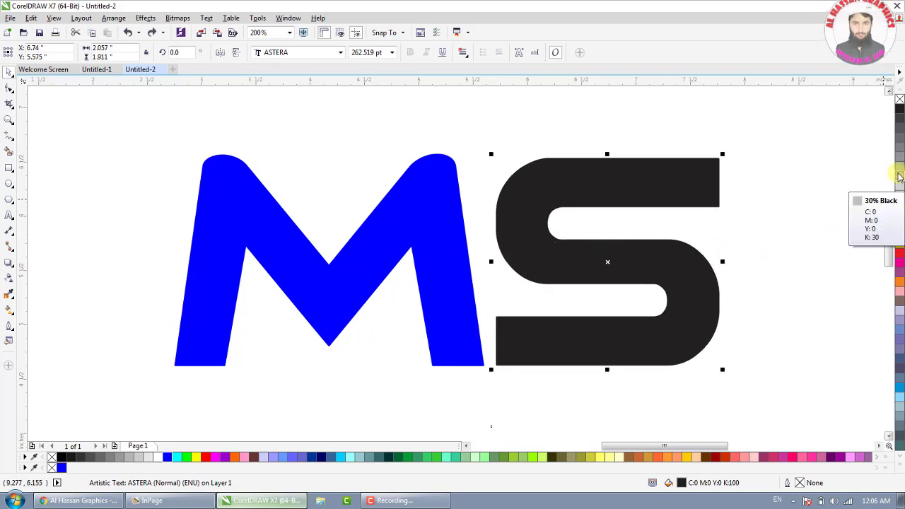
click(900, 130)
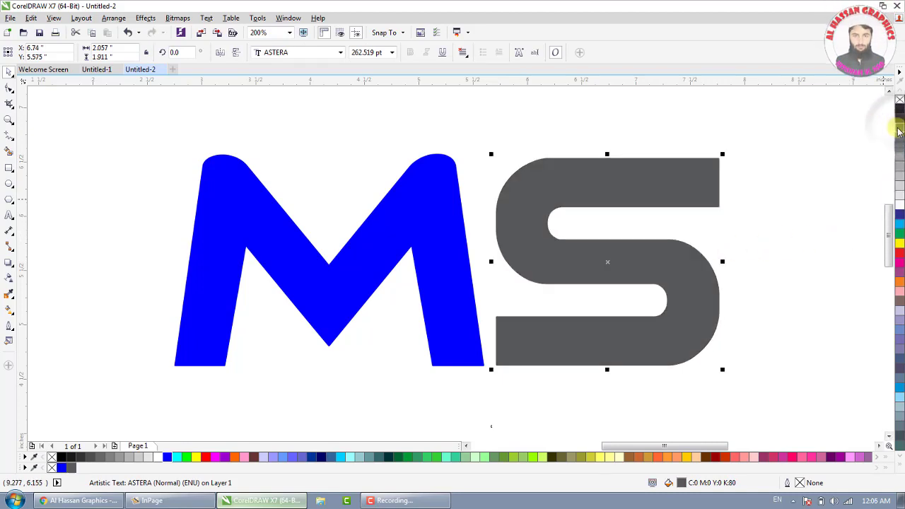
click(769, 166)
click(696, 187)
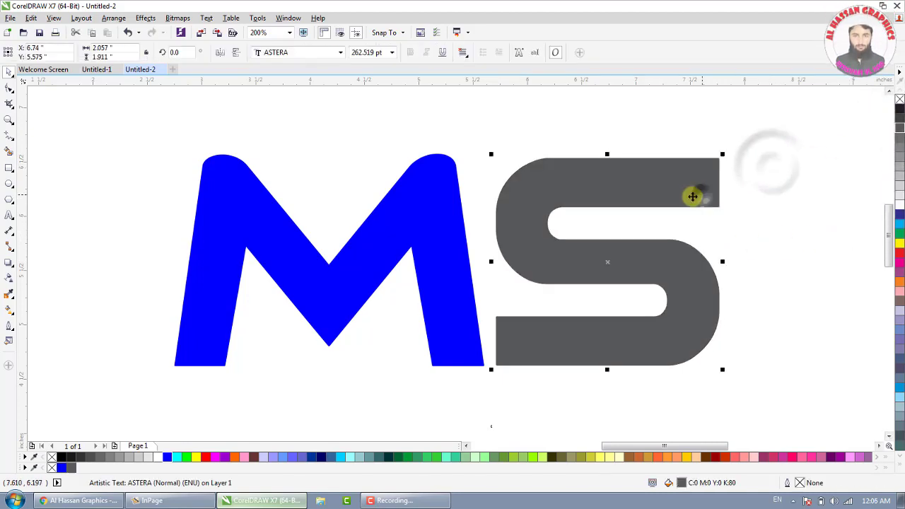
Draw a rectangle about 0.6 by 1.24 inches over the lower part of the M's left leg.
click(437, 200)
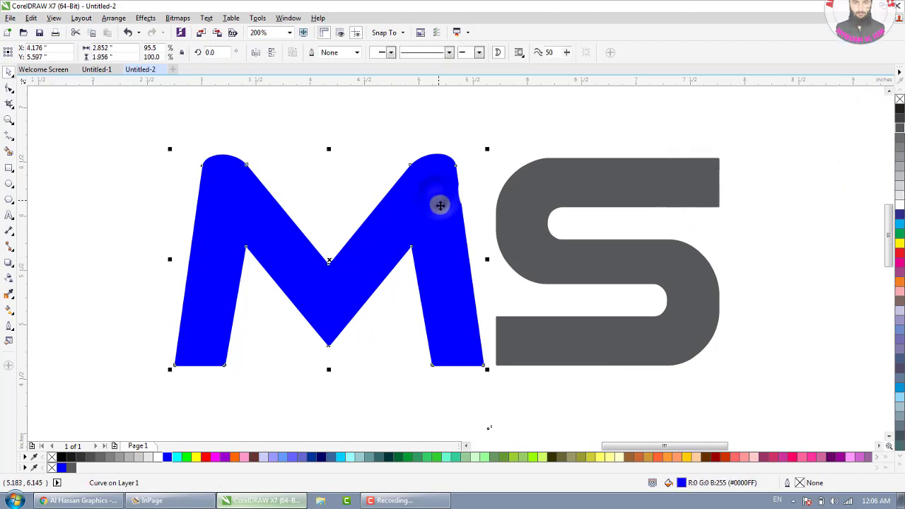
click(7, 168)
scroll(198, 275, up, 1)
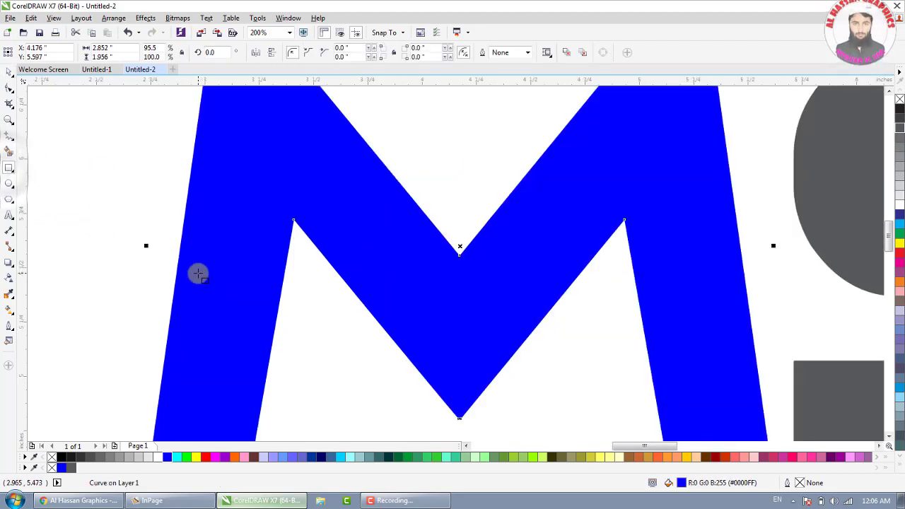
drag(165, 201, 293, 418)
Lower the rectangle's top edge to about 1.15 inches tall and align its upper-right corner with the left leg's inner notch.
scroll(228, 149, up, 2)
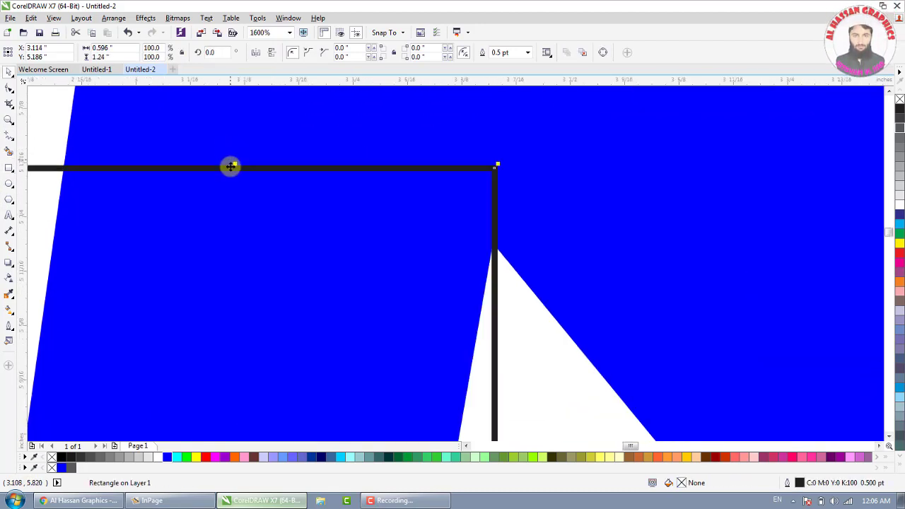
drag(234, 163, 239, 243)
scroll(510, 253, up, 1)
scroll(510, 252, up, 2)
mouse_move(396, 202)
mouse_down()
mouse_move(396, 232)
mouse_move(384, 227)
mouse_move(381, 197)
mouse_up()
scroll(405, 173, down, 2)
scroll(407, 173, down, 3)
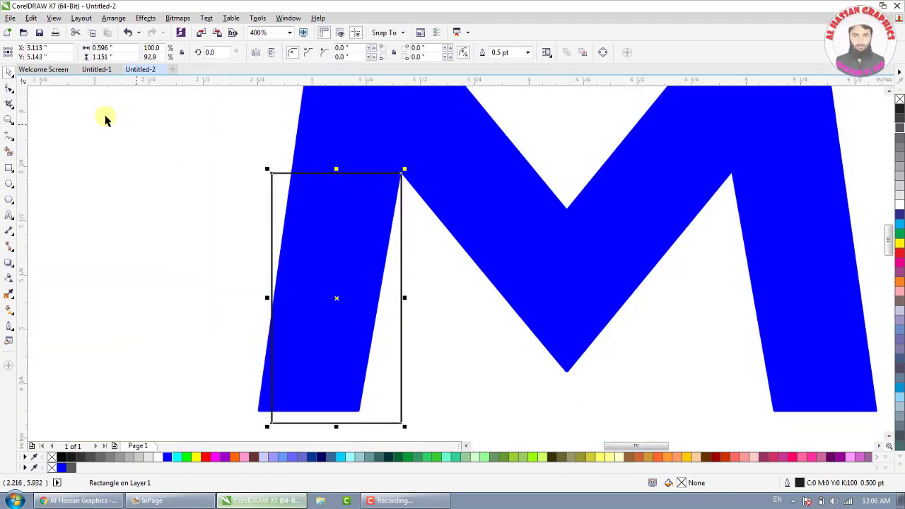
Convert the rectangle to curves and move its upper-left node slightly inward and down.
click(10, 87)
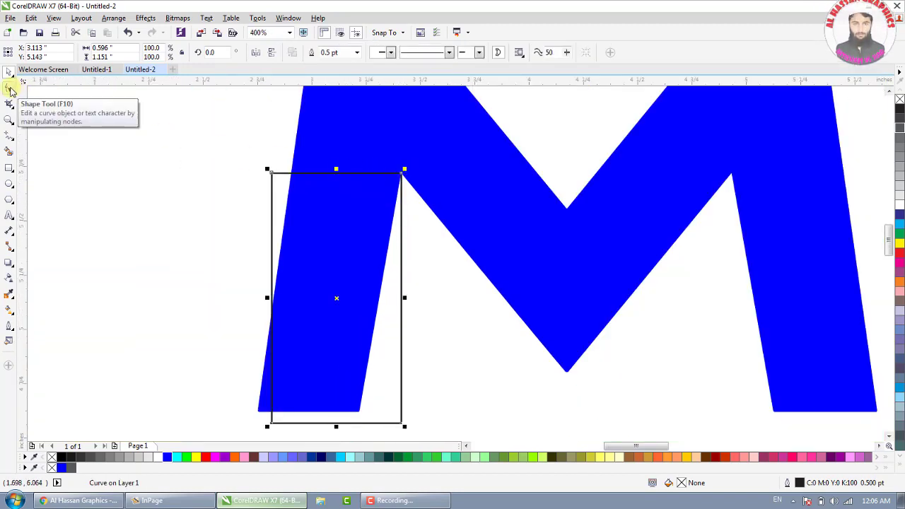
scroll(343, 159, up, 2)
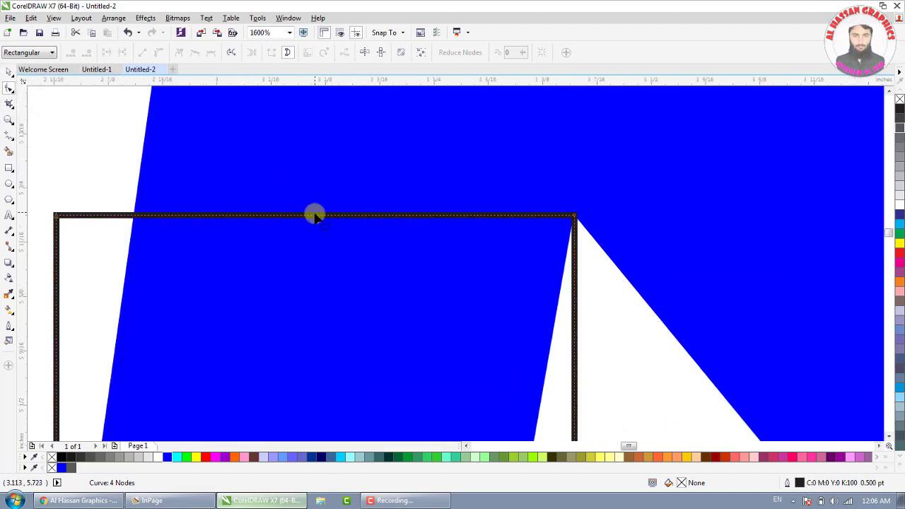
drag(57, 216, 104, 239)
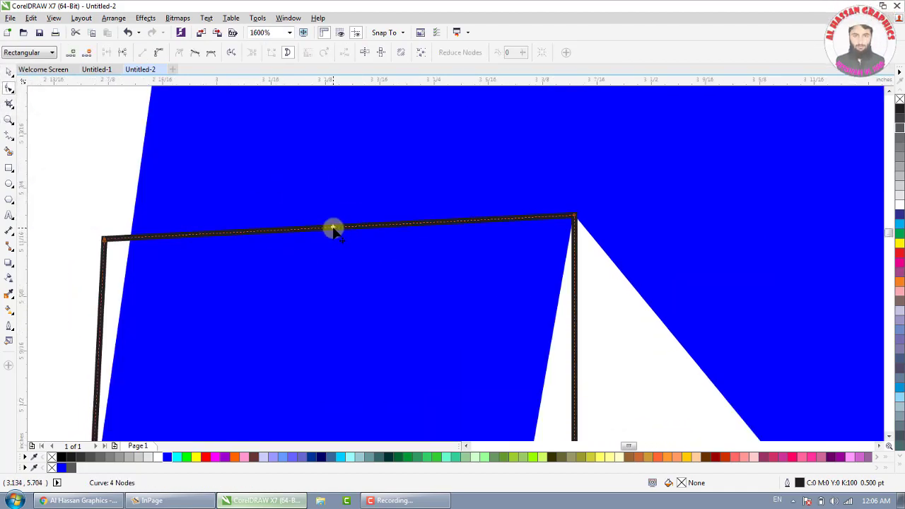
Convert the top edge of the left leg's outline shape to a curve and bow it upward into an arch.
click(158, 52)
scroll(214, 142, down, 1)
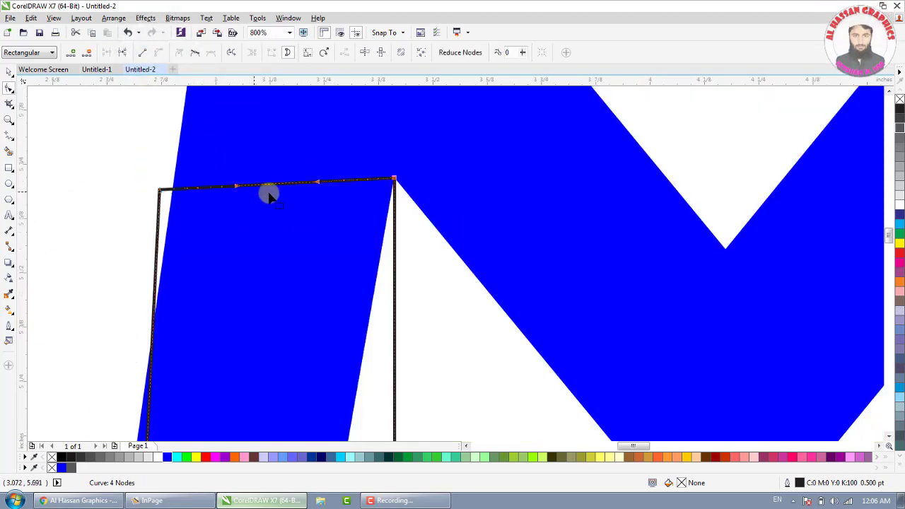
drag(318, 182, 317, 134)
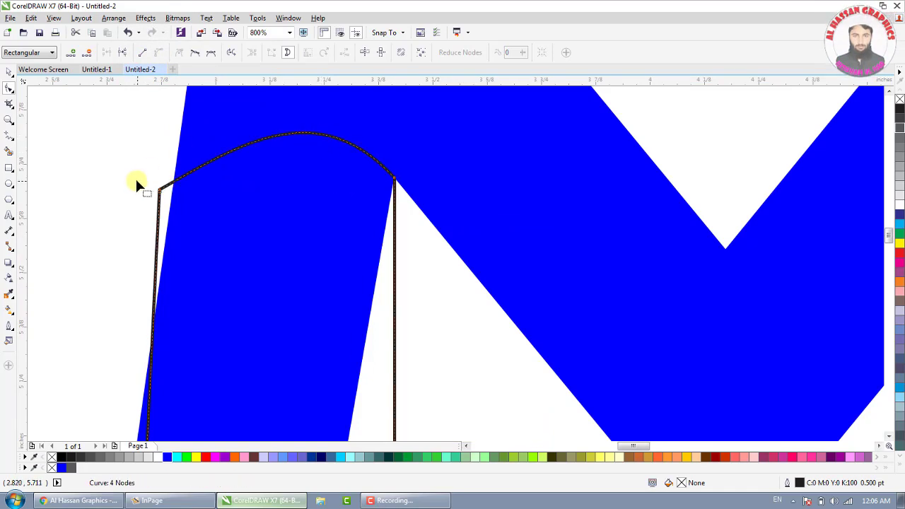
Move the shape's upper-left node and both lower nodes so its sides slant along the M's left leg.
drag(163, 197, 163, 196)
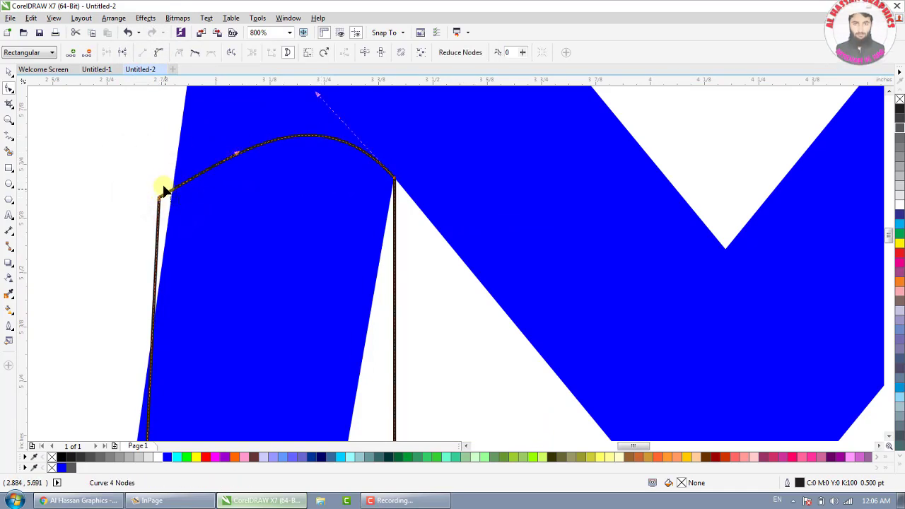
scroll(163, 196, down, 1)
drag(127, 426, 126, 425)
drag(277, 429, 253, 430)
scroll(217, 238, down, 1)
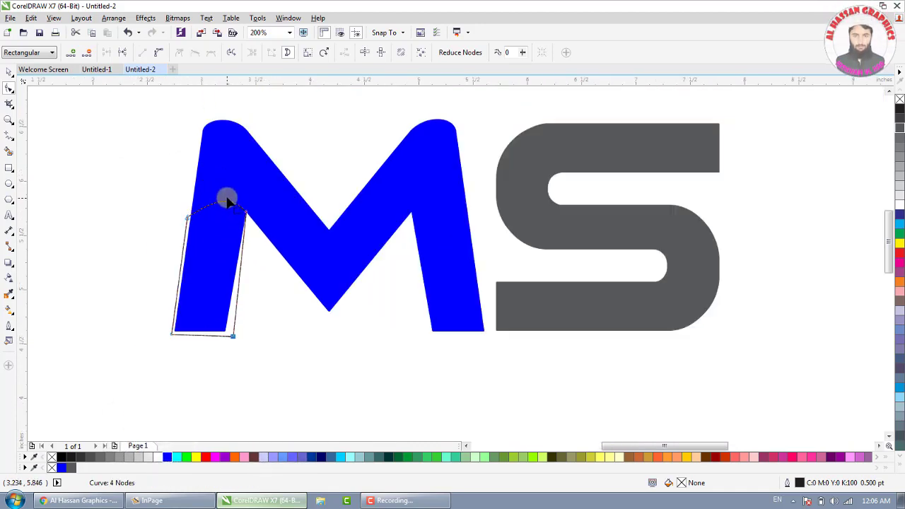
Duplicate the arched shape horizontally and align the copy's upper-right corner with the inner notch of the M's right leg.
scroll(227, 201, up, 1)
key(space)
drag(218, 213, 551, 214)
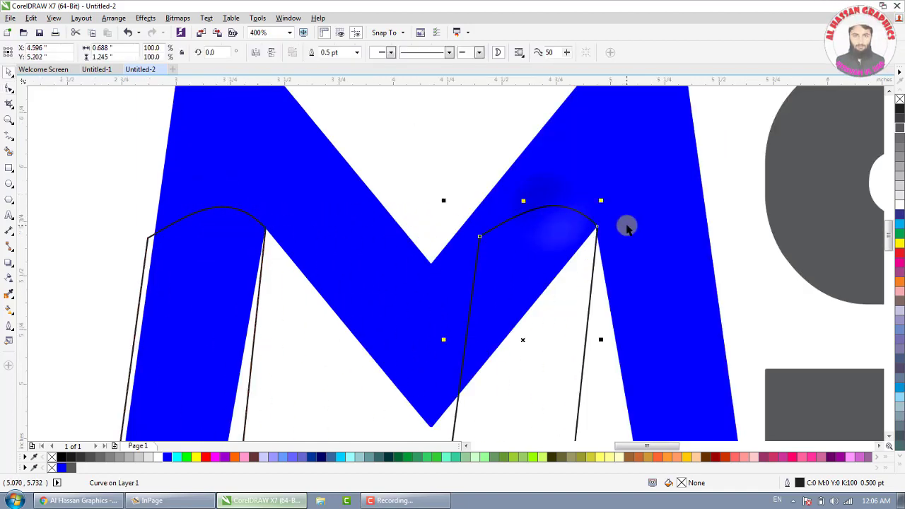
scroll(598, 228, up, 4)
drag(500, 234, 485, 245)
scroll(488, 244, down, 2)
scroll(495, 229, down, 1)
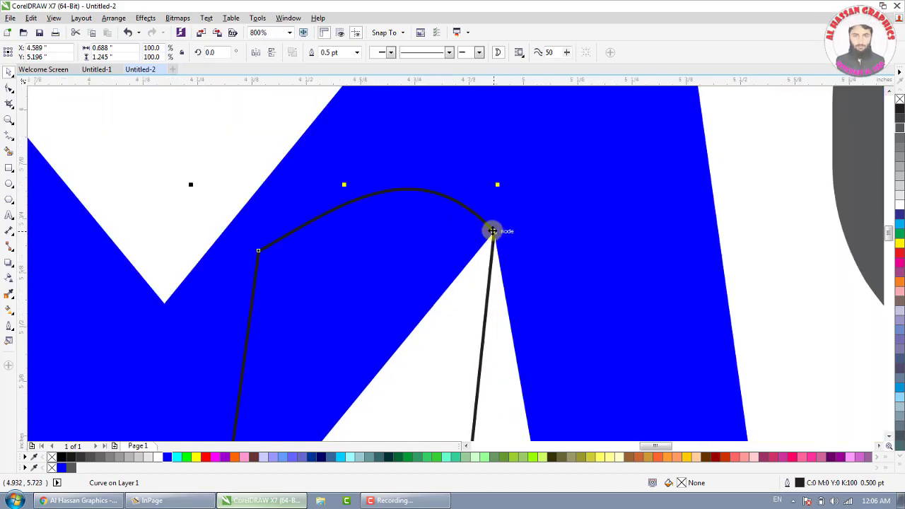
Widen the copied shape leftward to about 0.85 inches and shift its upper-left node slightly outward.
scroll(247, 228, down, 2)
drag(229, 287, 211, 288)
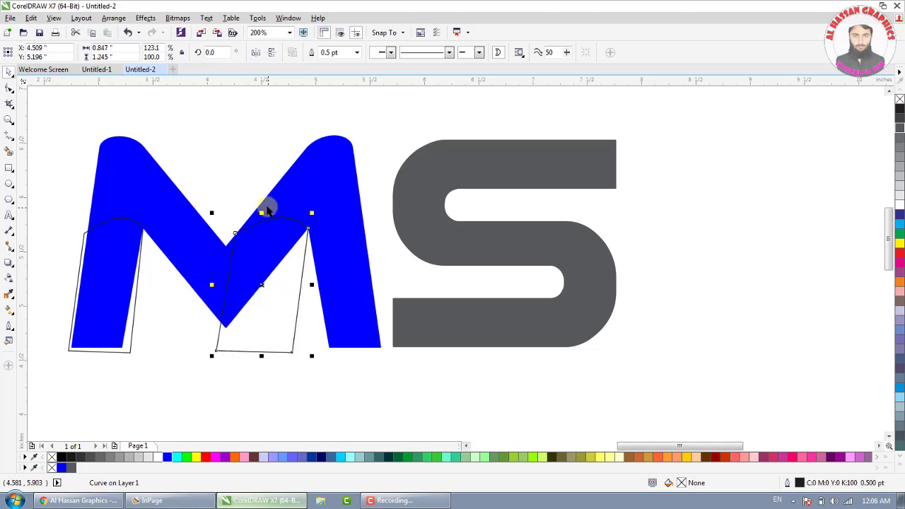
scroll(265, 205, up, 1)
click(10, 88)
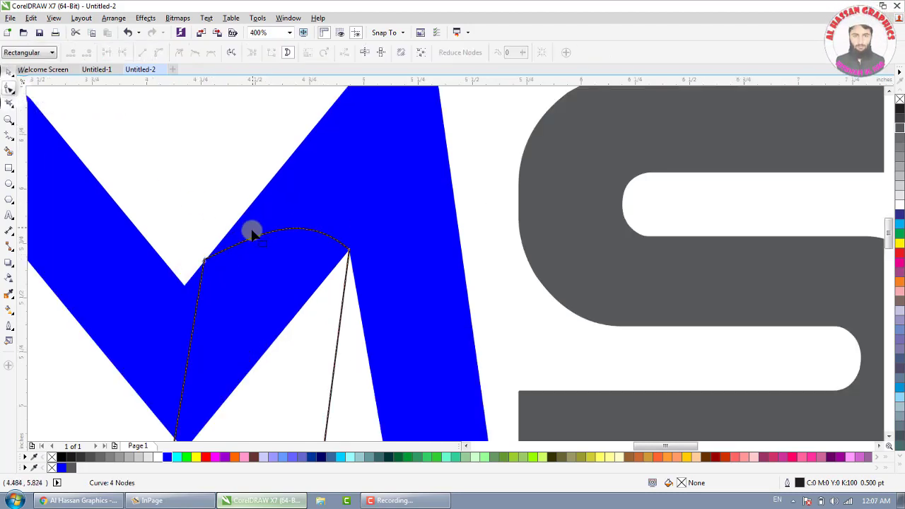
scroll(212, 235, up, 1)
drag(197, 283, 190, 279)
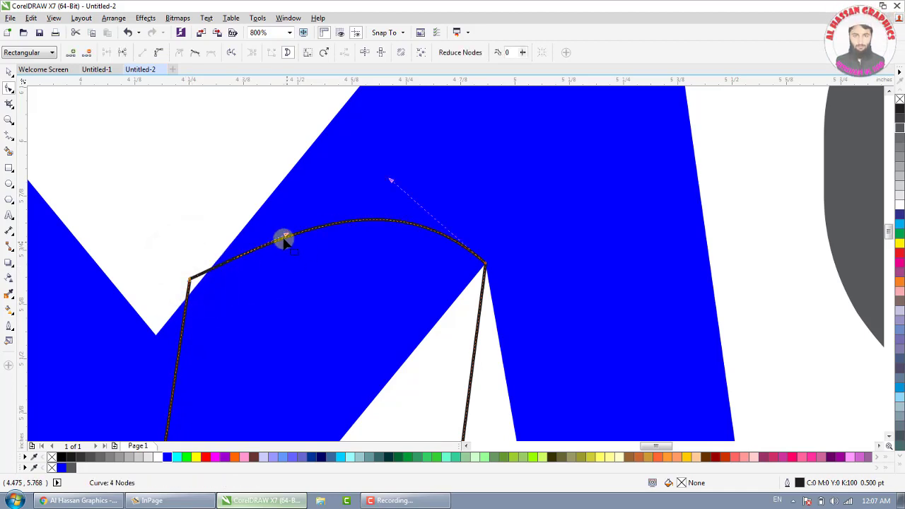
Adjust both curve handles on the copy's top edge to make the arch slightly fuller.
click(286, 236)
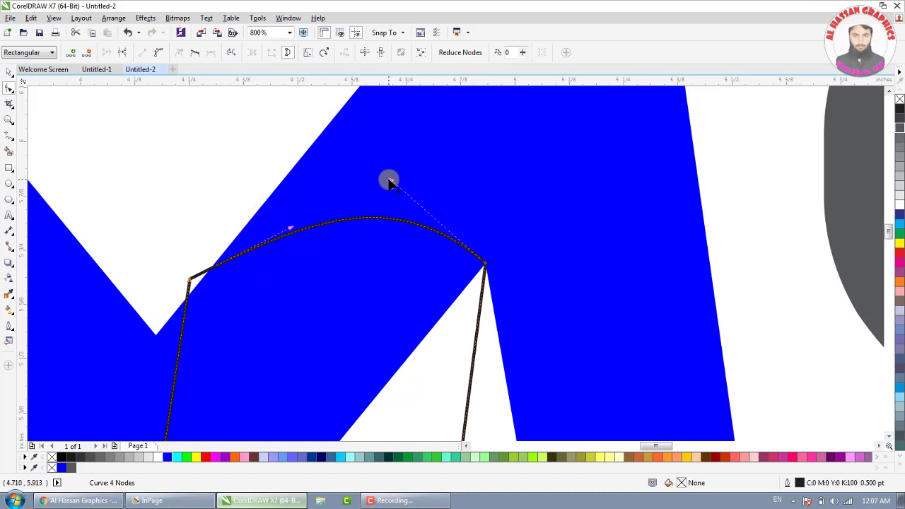
drag(390, 182, 377, 174)
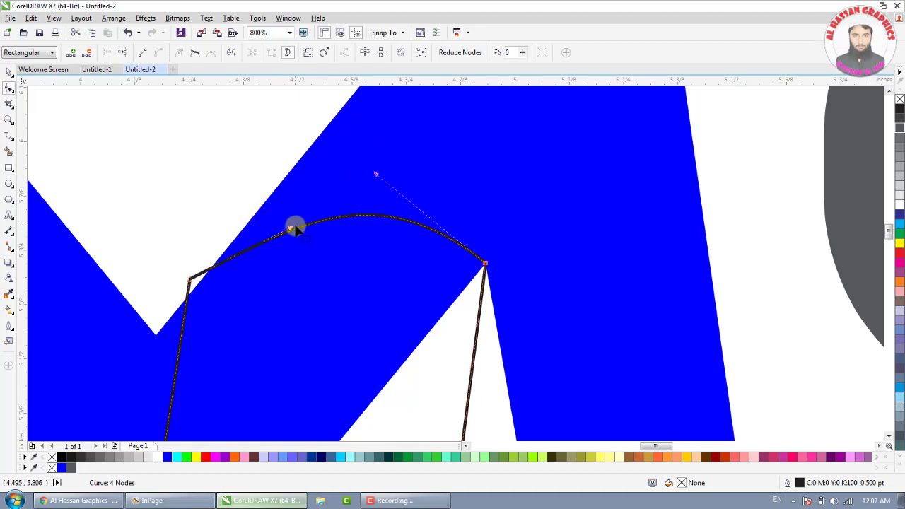
scroll(311, 180, down, 3)
Move the copy's lower-left node outward so its left side slants across the M's central V.
key(space)
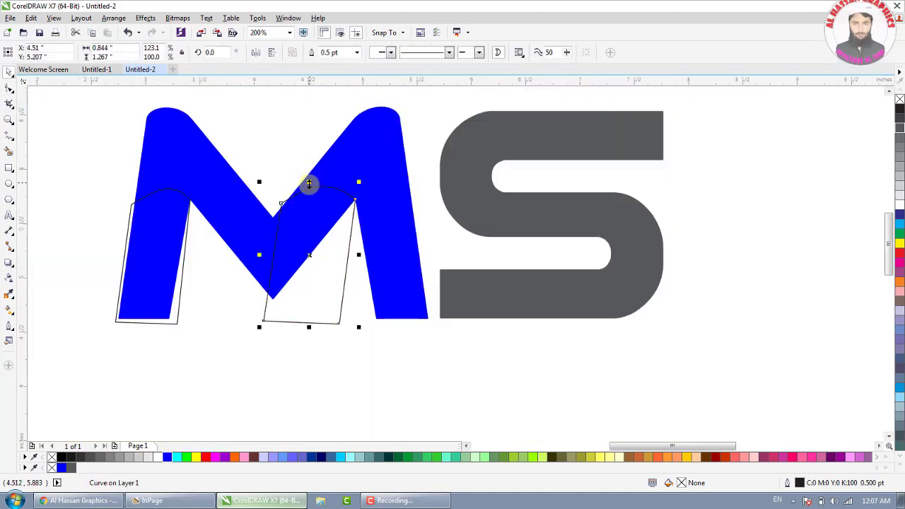
click(8, 88)
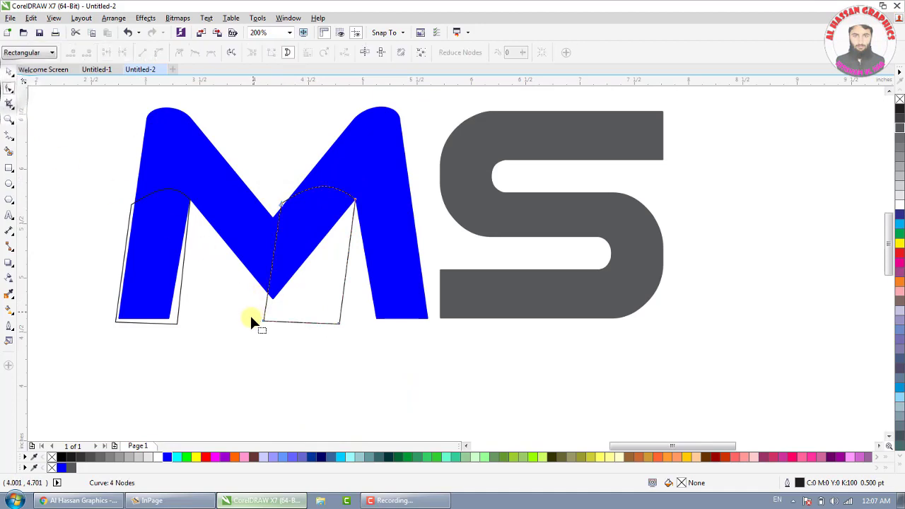
drag(263, 322, 230, 306)
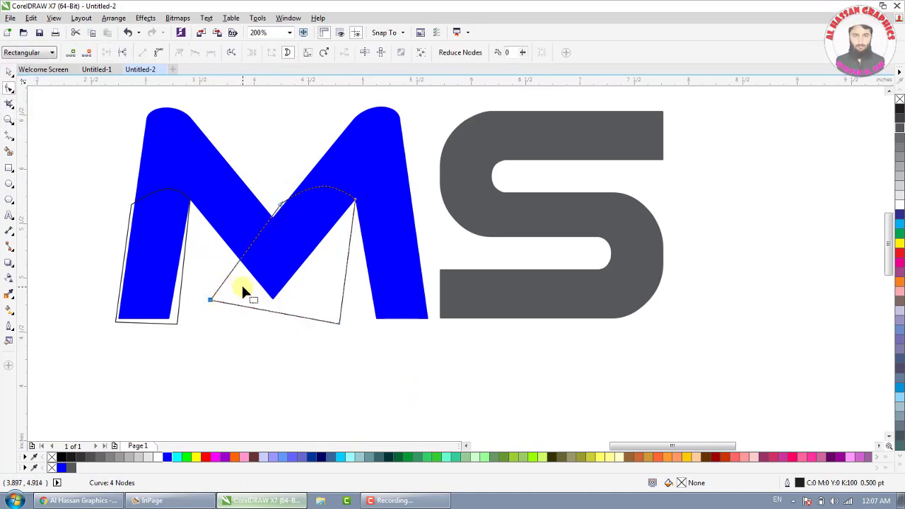
Fill both arched shapes over the M with dark navy, R13 G0 B99 (#0D0063).
key(space)
scroll(176, 210, up, 1)
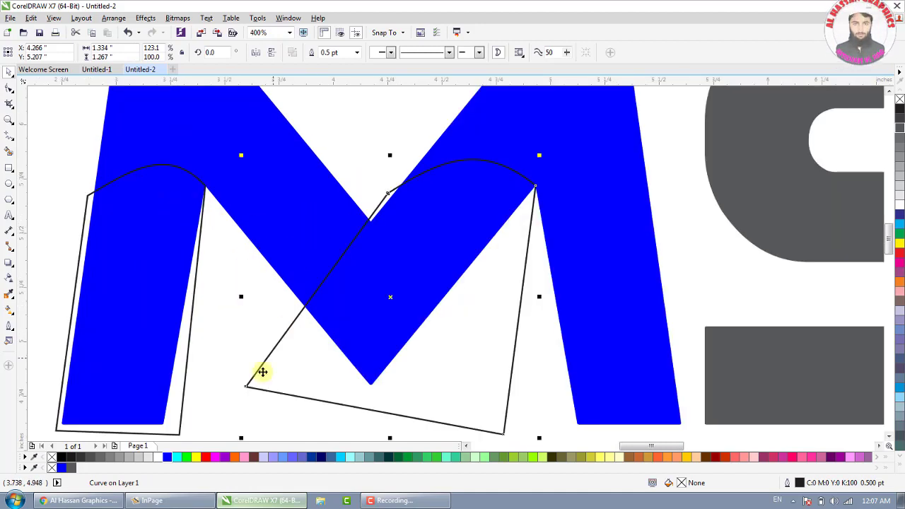
click(177, 456)
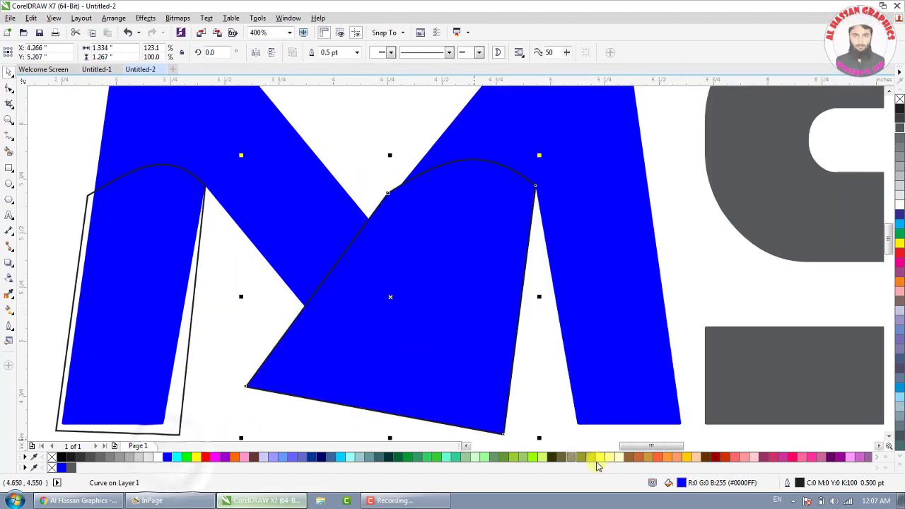
double_click(682, 483)
mouse_move(583, 286)
mouse_down()
mouse_move(582, 273)
mouse_move(596, 283)
mouse_move(606, 247)
mouse_move(615, 258)
mouse_up()
click(615, 290)
click(808, 365)
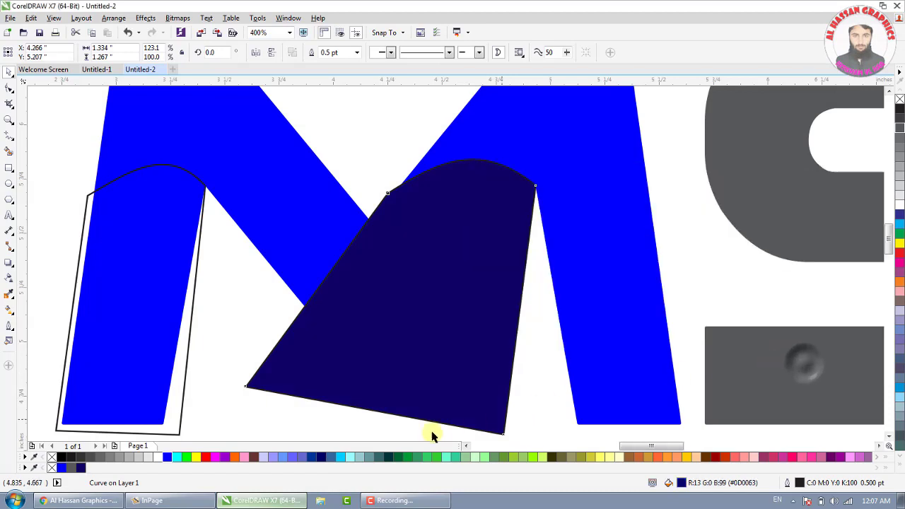
click(80, 468)
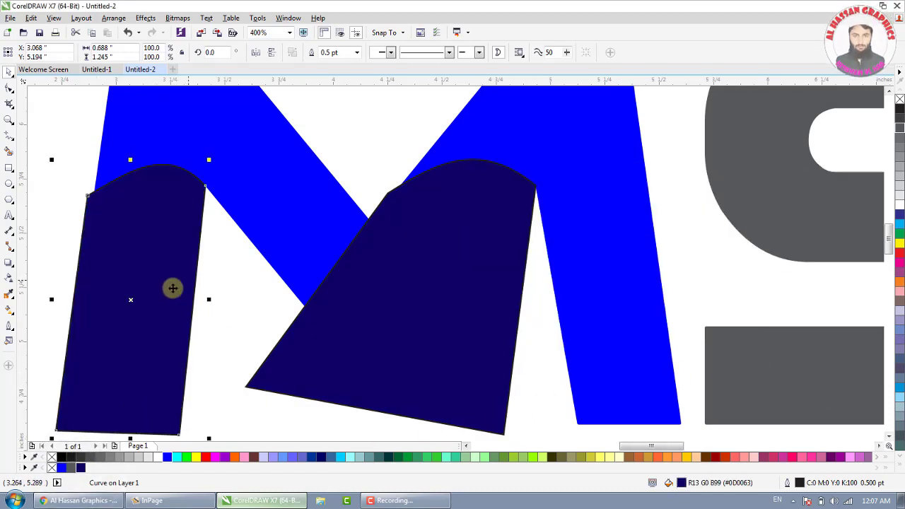
Apply a linear transparency to the central arched shape, fading from its upper arch toward the M's central V, and remove its outline.
click(9, 276)
drag(500, 155, 383, 326)
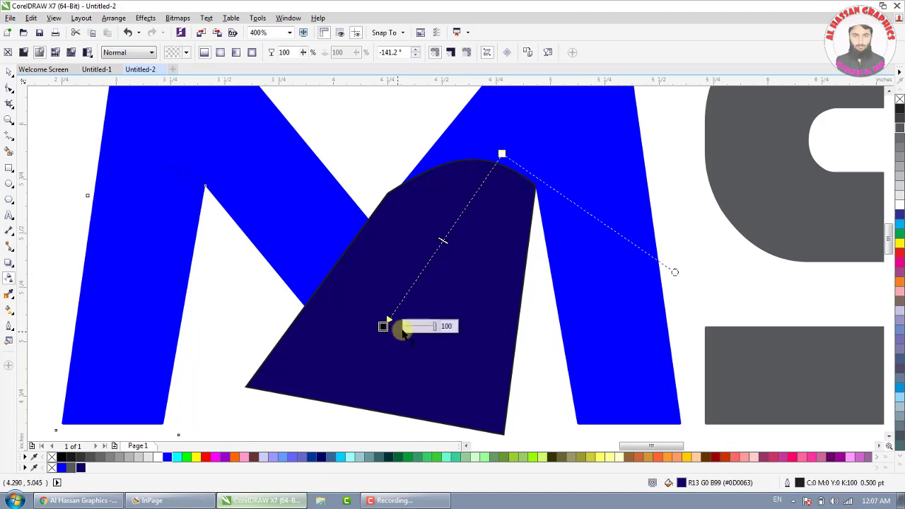
drag(521, 135, 420, 319)
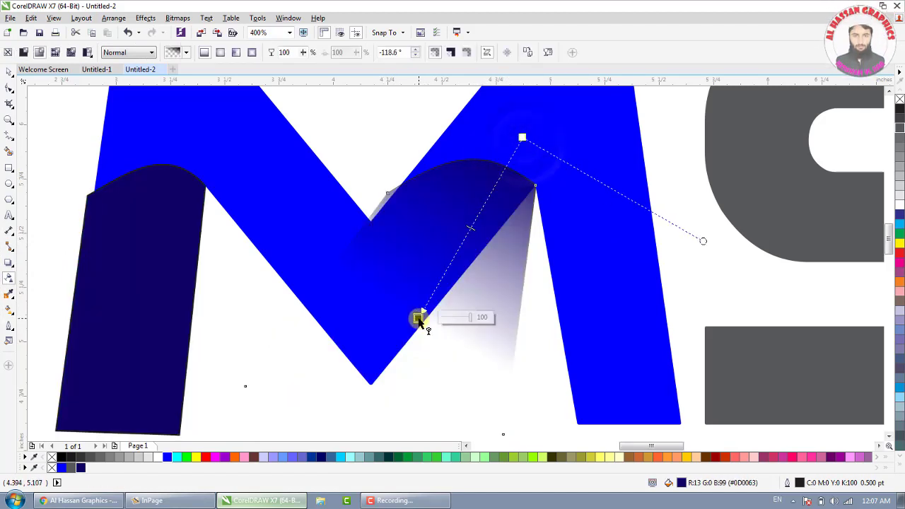
drag(362, 350, 340, 362)
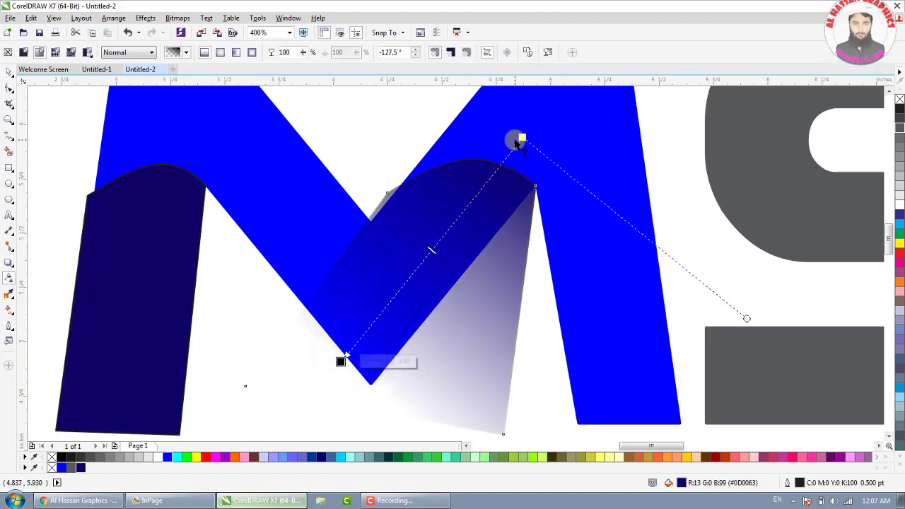
drag(522, 134, 500, 139)
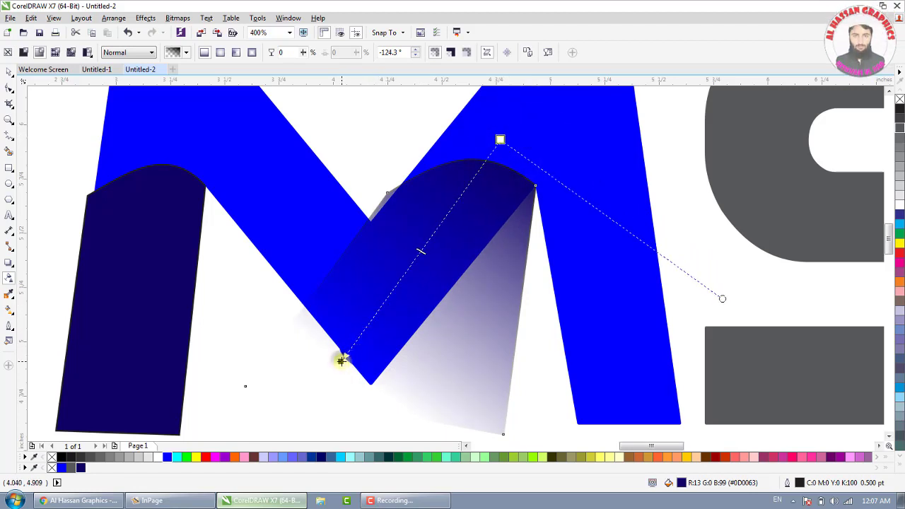
key(space)
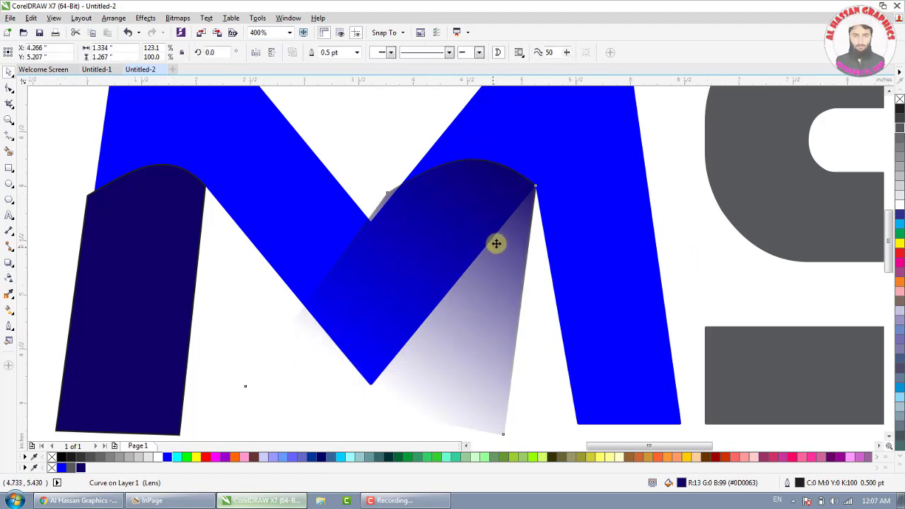
scroll(493, 247, down, 2)
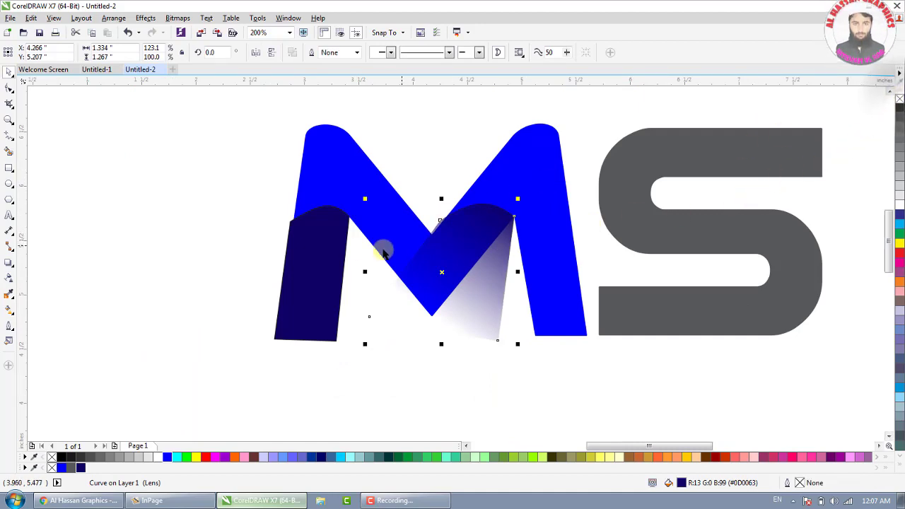
Apply a linear transparency to the left arched shape, fading from its arch down the leg, and try to remove its outline.
click(321, 243)
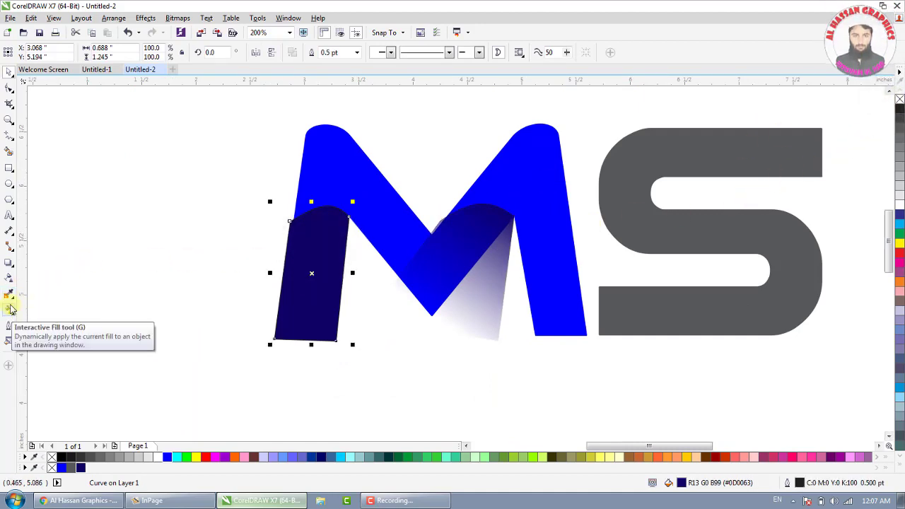
click(9, 278)
scroll(261, 321, up, 2)
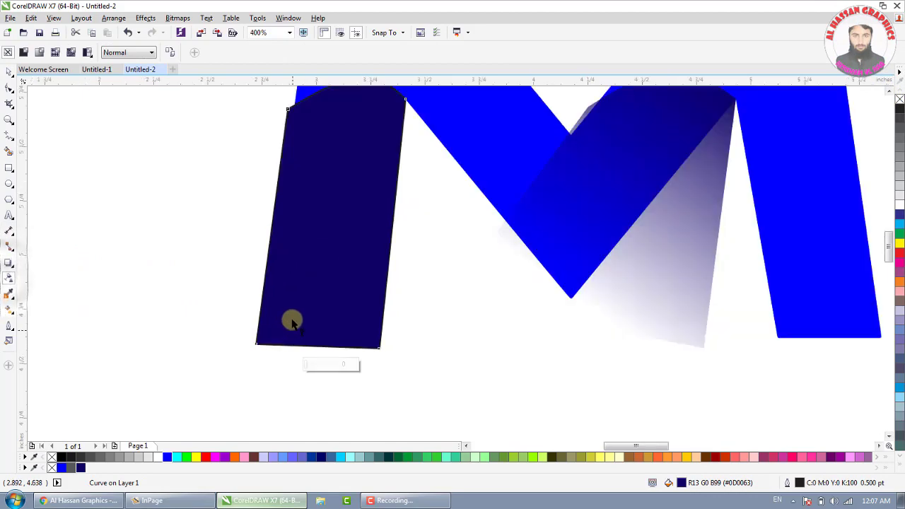
drag(344, 97, 323, 304)
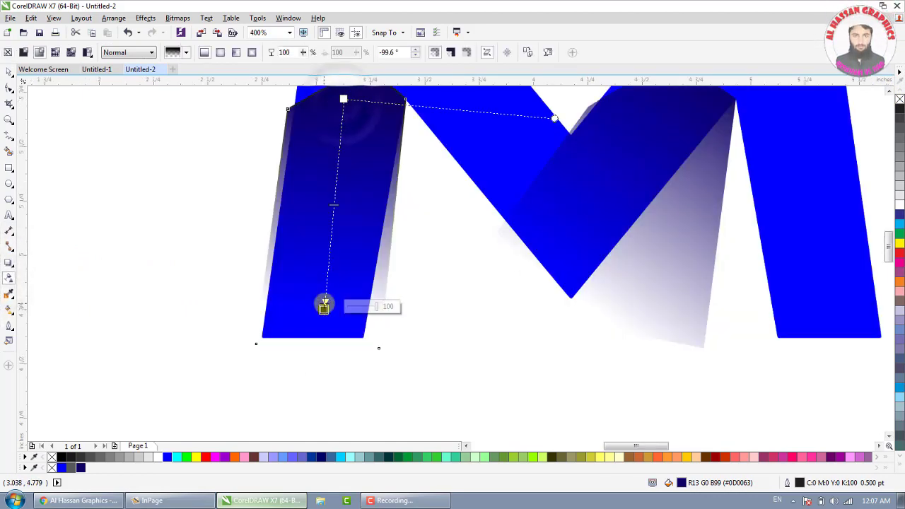
scroll(322, 305, down, 2)
drag(330, 200, 328, 188)
scroll(334, 185, up, 2)
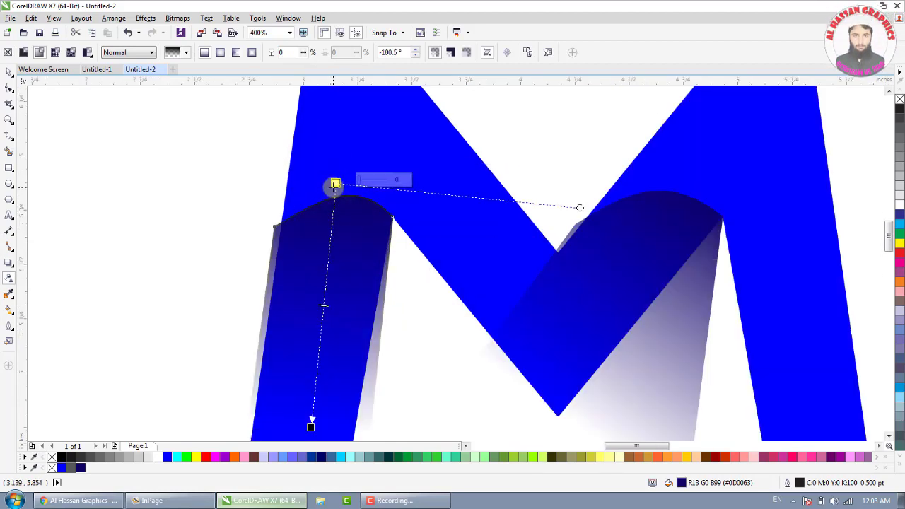
key(space)
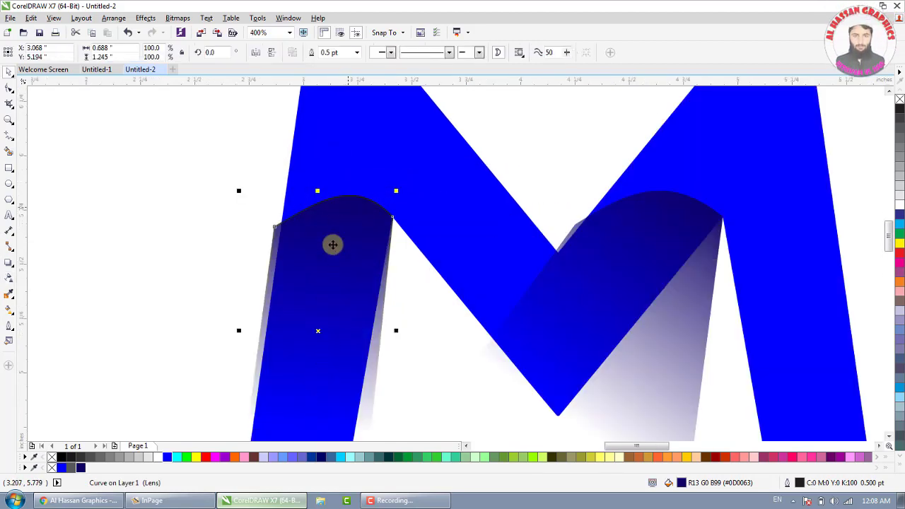
right_click(53, 456)
scroll(215, 288, down, 2)
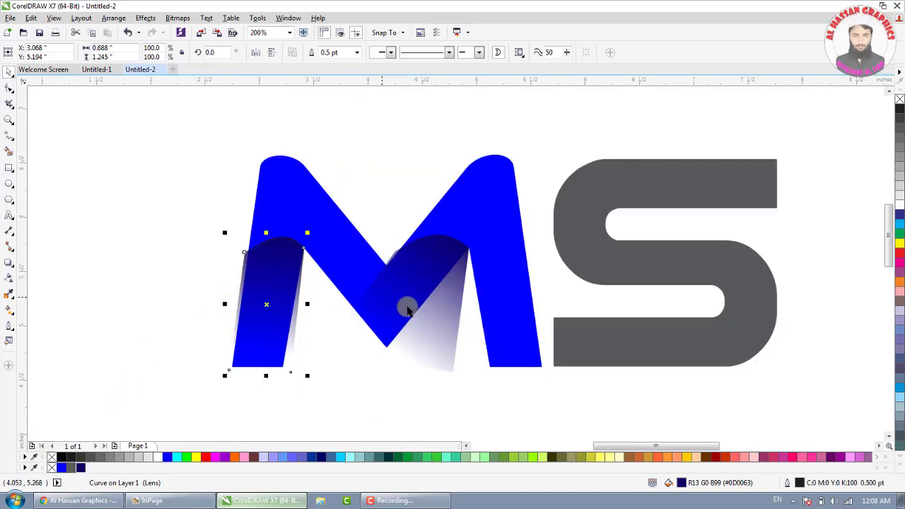
PowerClip both faded arched shapes inside the blue M.
shift+click(440, 339)
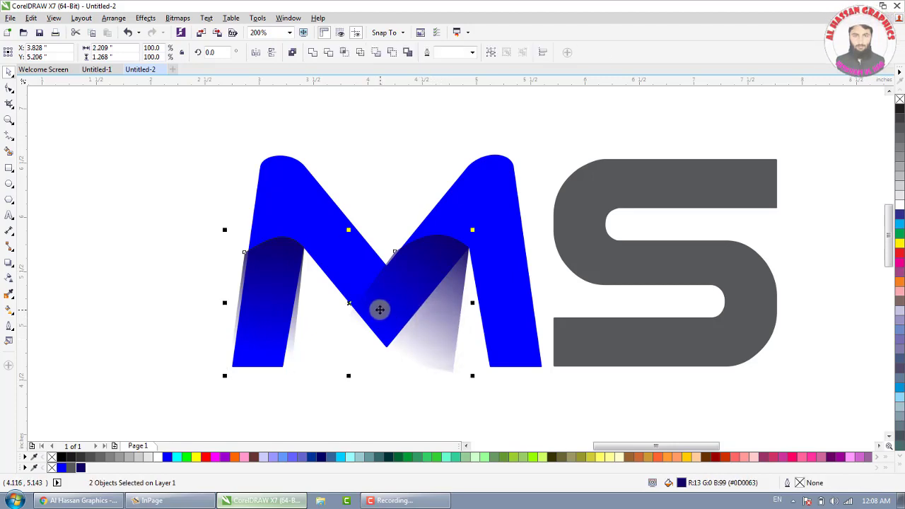
right_click(379, 308)
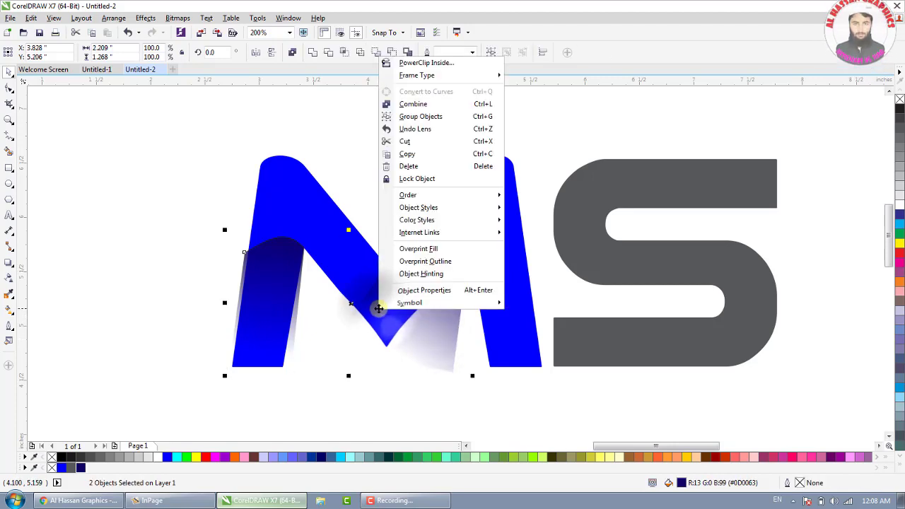
click(424, 63)
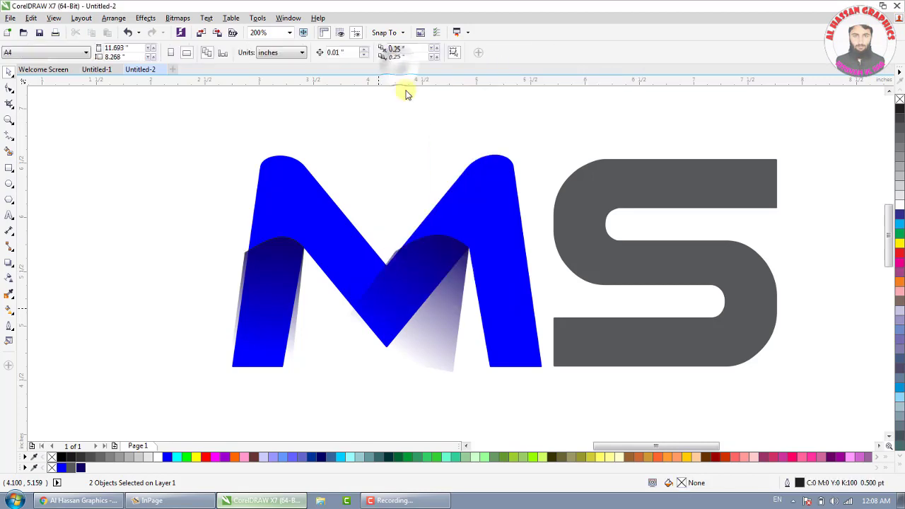
click(482, 202)
click(406, 156)
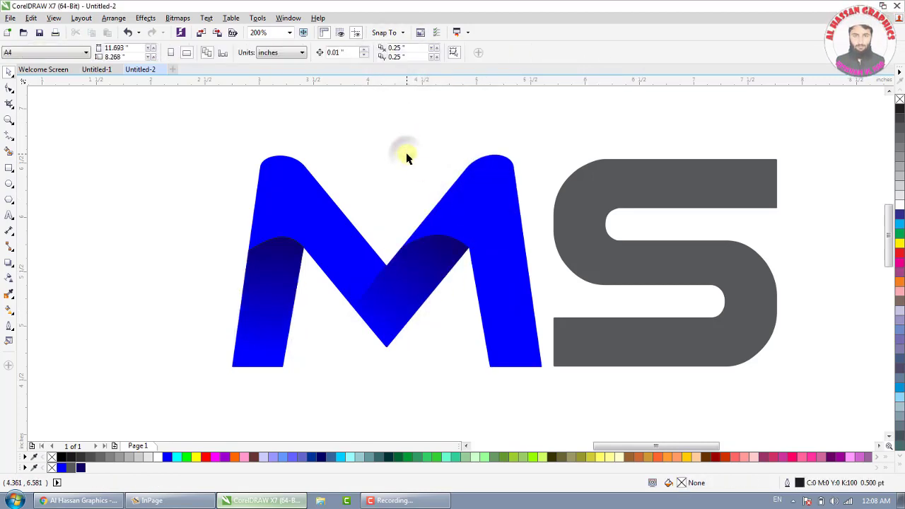
scroll(404, 155, down, 1)
scroll(398, 148, up, 1)
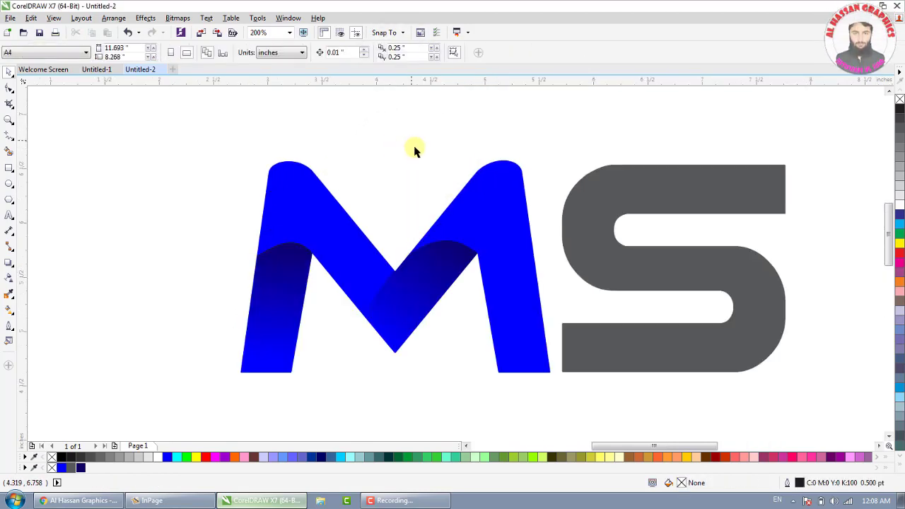
Select the M and open its PowerClip contents for editing.
click(452, 239)
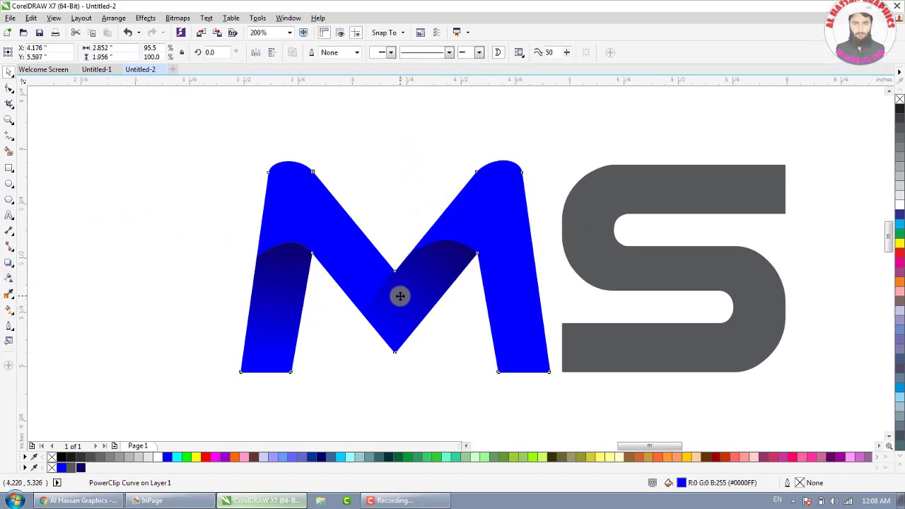
scroll(400, 295, up, 1)
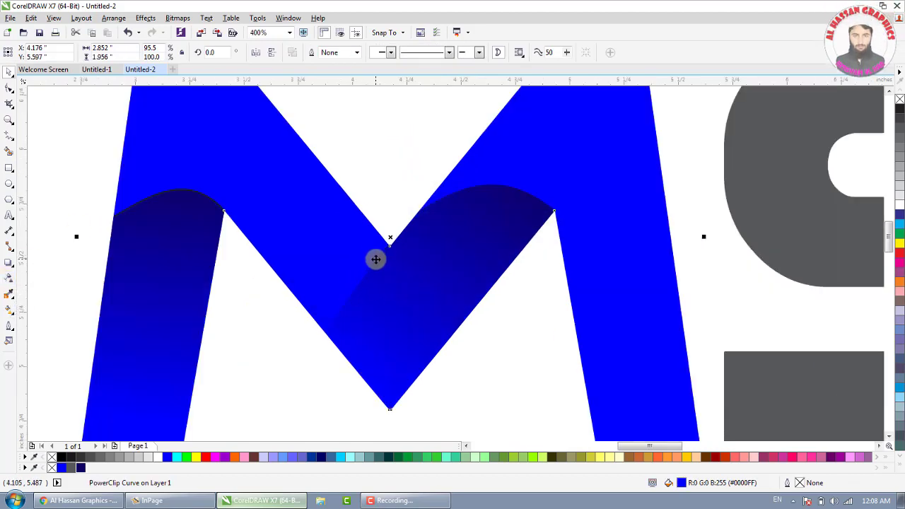
scroll(348, 282, down, 1)
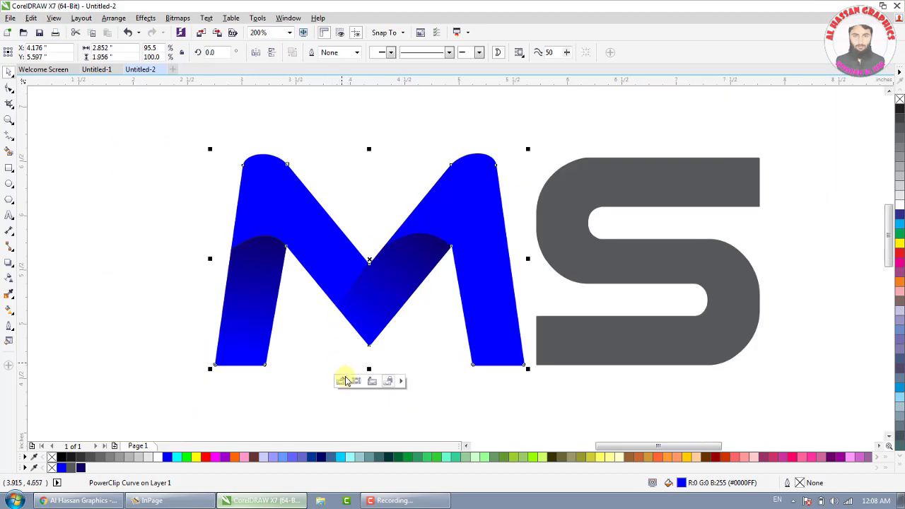
click(339, 382)
scroll(358, 243, up, 1)
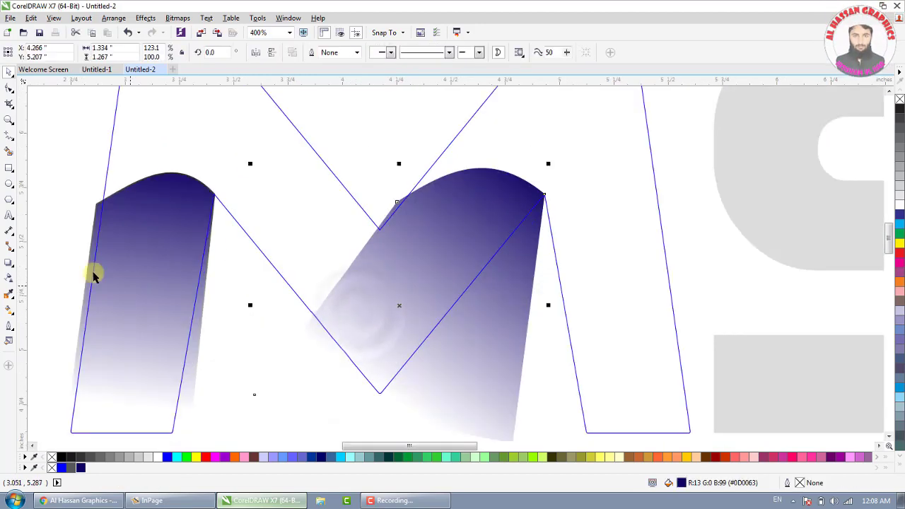
Shorten and re-angle the central shape's transparency so it fades from its arch toward the area just below the M's upper V notch.
click(10, 283)
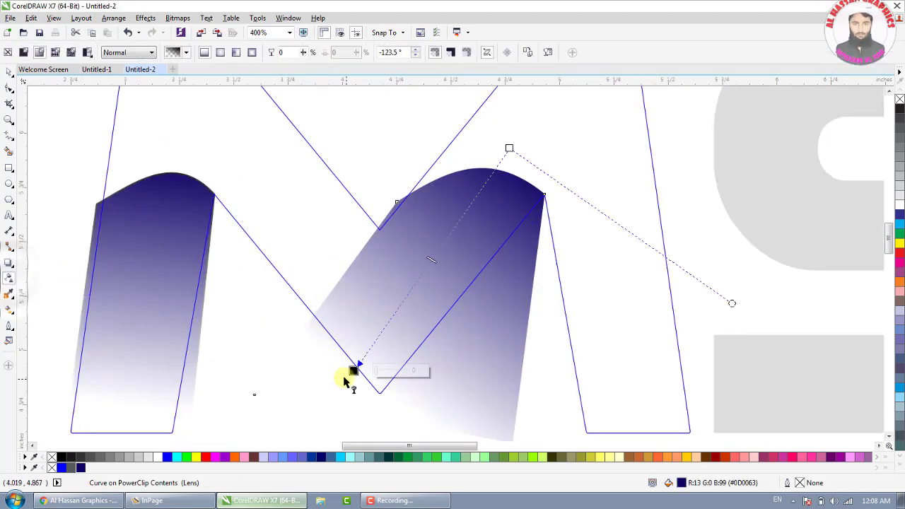
drag(352, 340, 411, 297)
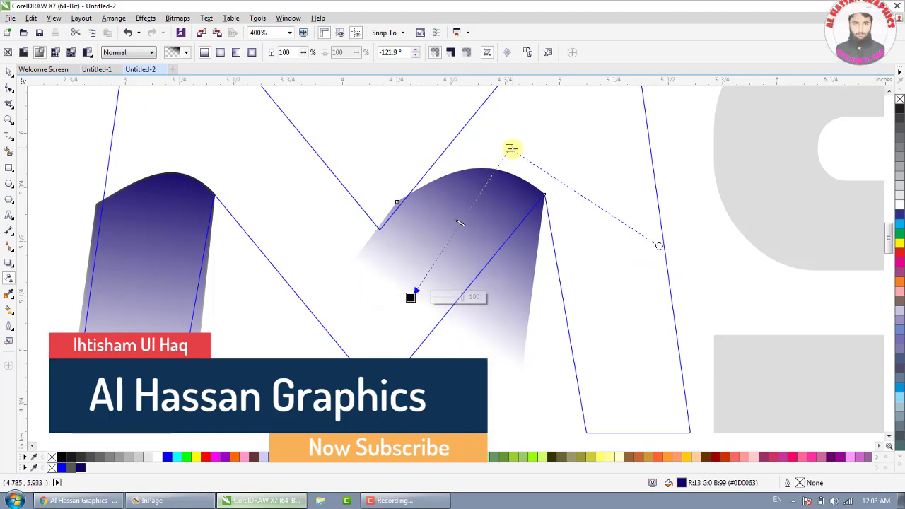
drag(524, 133, 524, 133)
drag(411, 298, 417, 262)
click(151, 240)
mouse_move(146, 281)
mouse_down()
mouse_move(139, 295)
mouse_move(162, 238)
mouse_up()
click(411, 231)
mouse_move(448, 226)
mouse_down()
mouse_move(431, 236)
mouse_move(407, 281)
mouse_move(403, 269)
mouse_move(382, 267)
mouse_up()
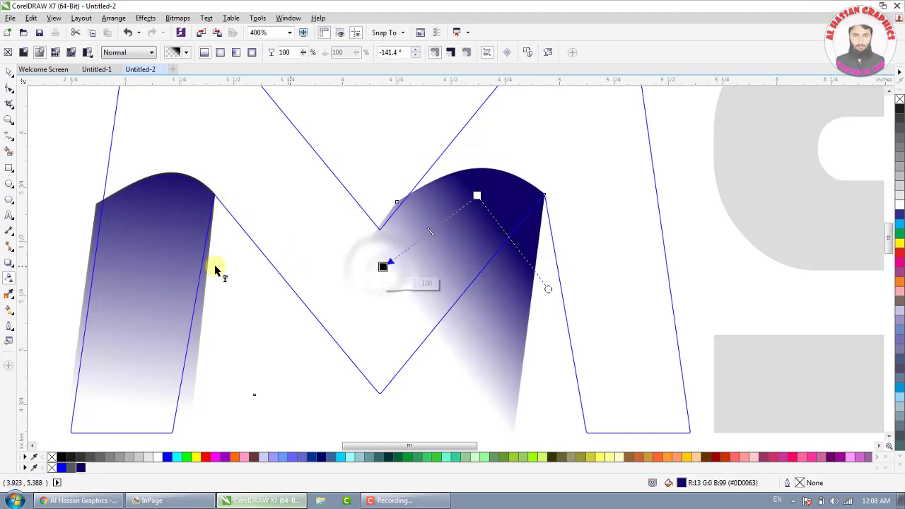
Shorten the left shape's transparency to end about halfway down the leg, and finish editing the PowerClip contents.
drag(132, 402, 141, 324)
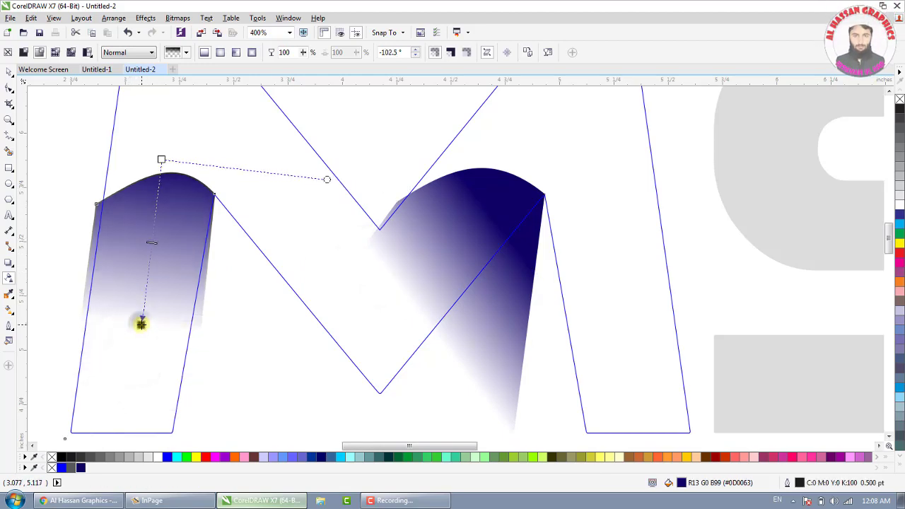
key(space)
scroll(206, 267, down, 1)
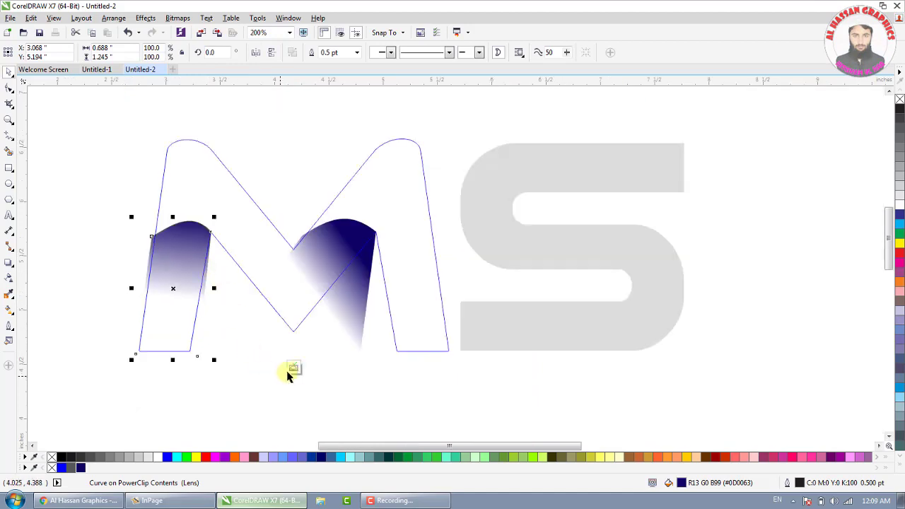
click(294, 367)
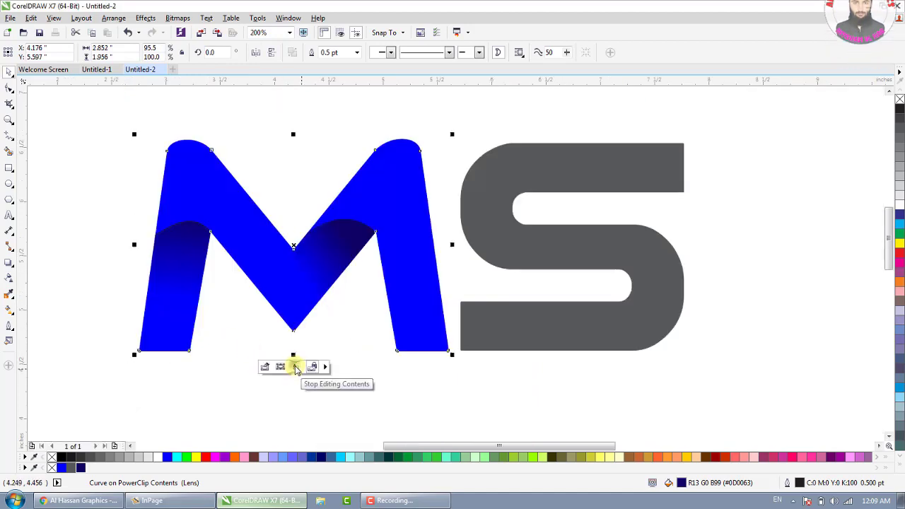
click(357, 316)
scroll(356, 305, down, 1)
scroll(300, 276, up, 1)
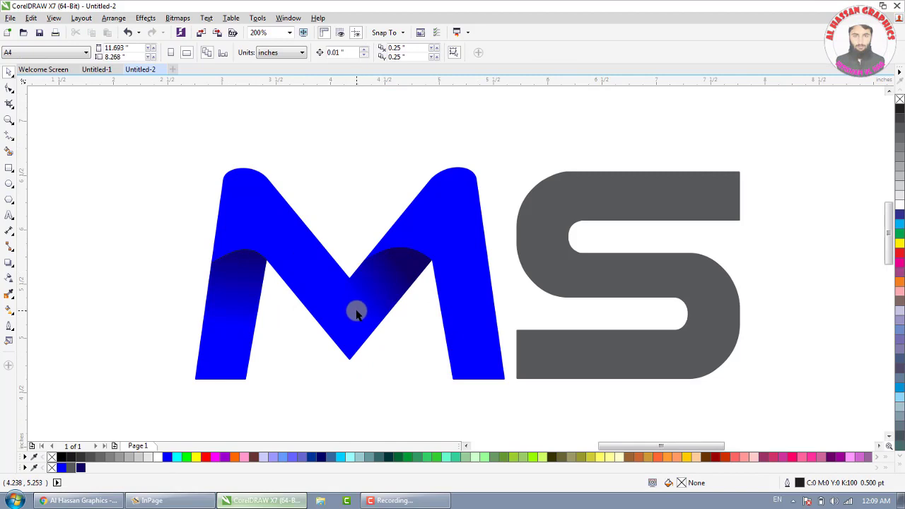
Draw a rectangle about 0.98 by 0.65 inches over the S's upper arm, starting at the inner curve, and convert it to curves.
scroll(356, 313, up, 1)
scroll(354, 313, down, 1)
scroll(340, 311, down, 1)
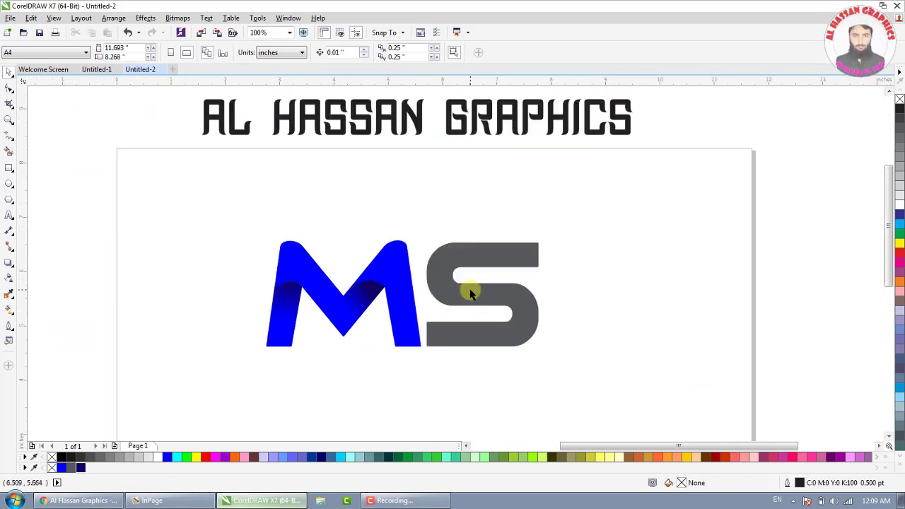
click(473, 291)
scroll(520, 300, up, 1)
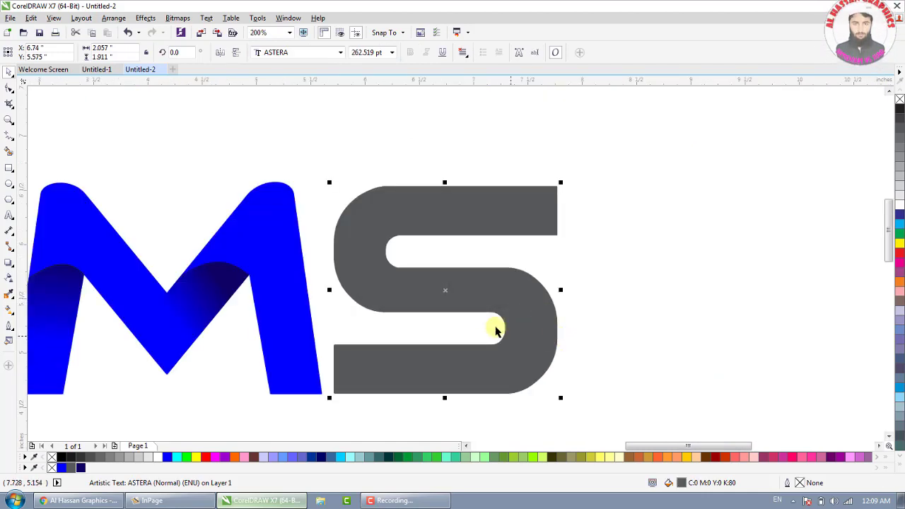
scroll(491, 297, up, 1)
scroll(519, 309, down, 1)
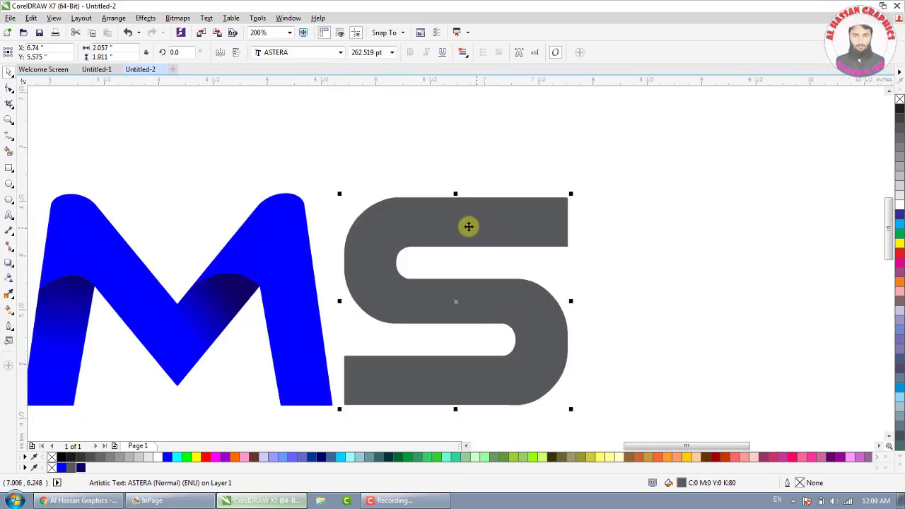
scroll(472, 226, up, 1)
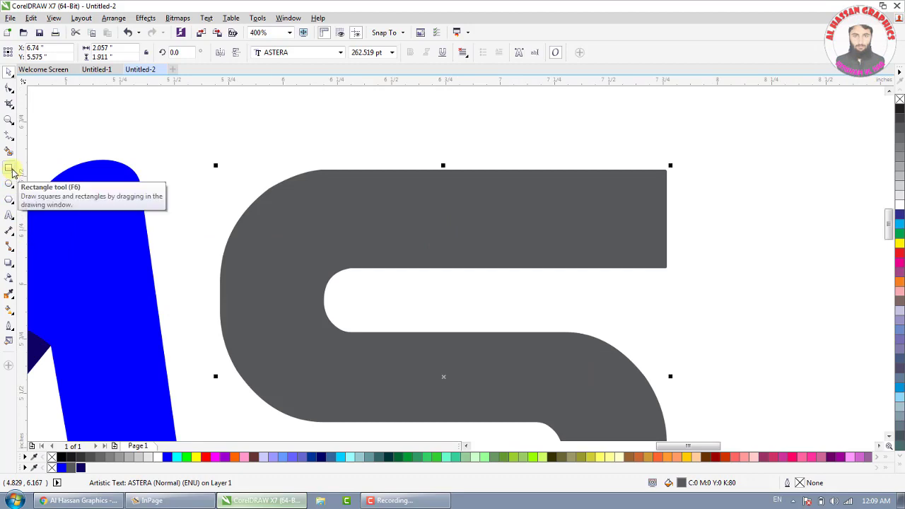
click(9, 169)
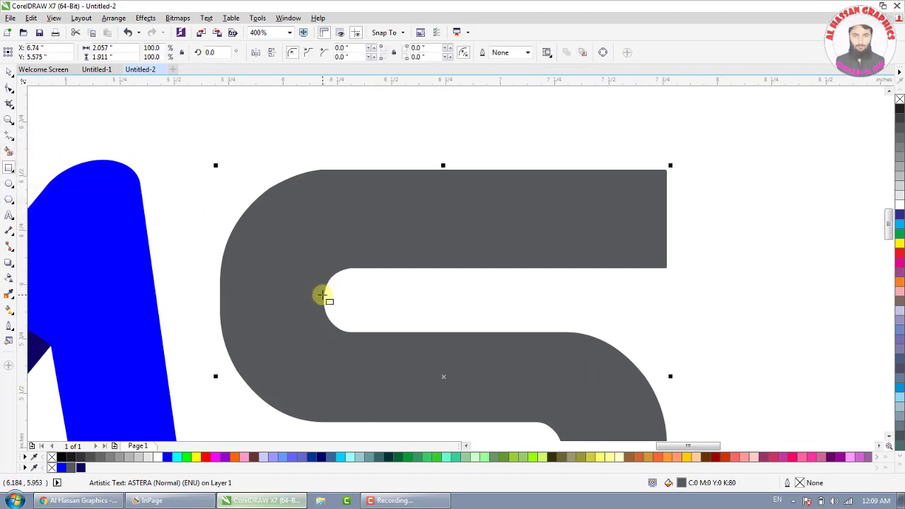
drag(325, 295, 539, 153)
click(9, 88)
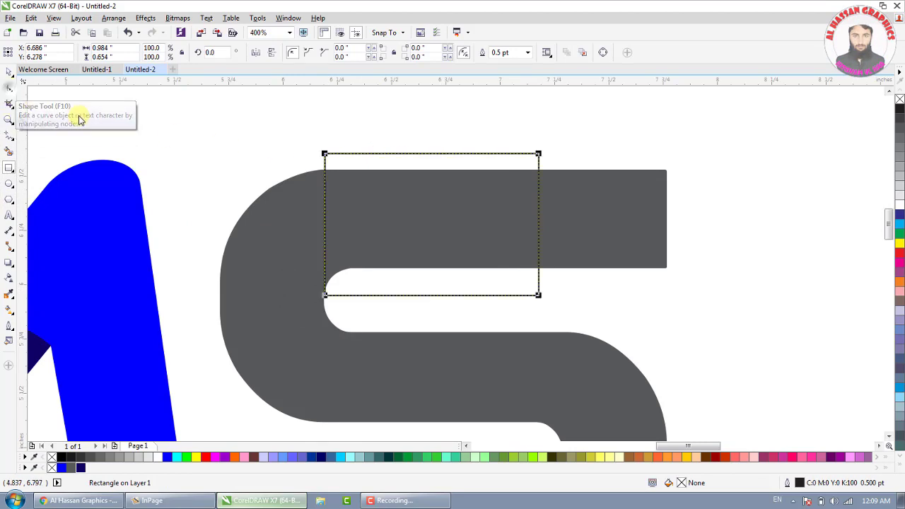
key(ctrl+q)
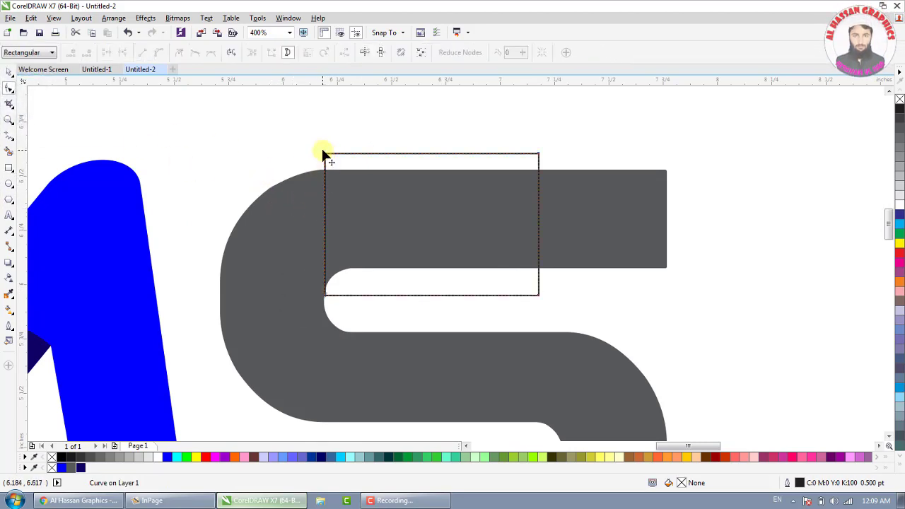
Slant the rectangle's left edge by shifting its upper corner inward, convert that edge to a curve and start bowing it outward.
drag(325, 153, 389, 154)
scroll(315, 296, up, 2)
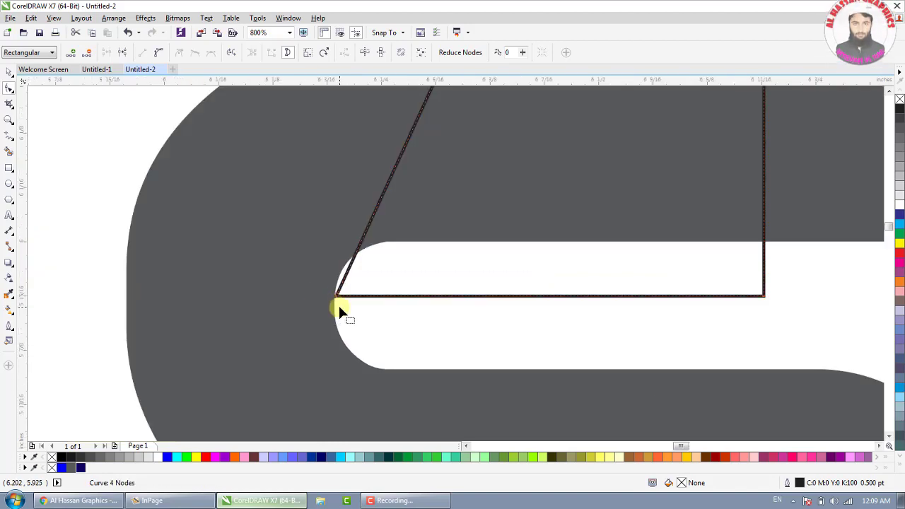
scroll(335, 297, down, 3)
click(350, 253)
click(158, 52)
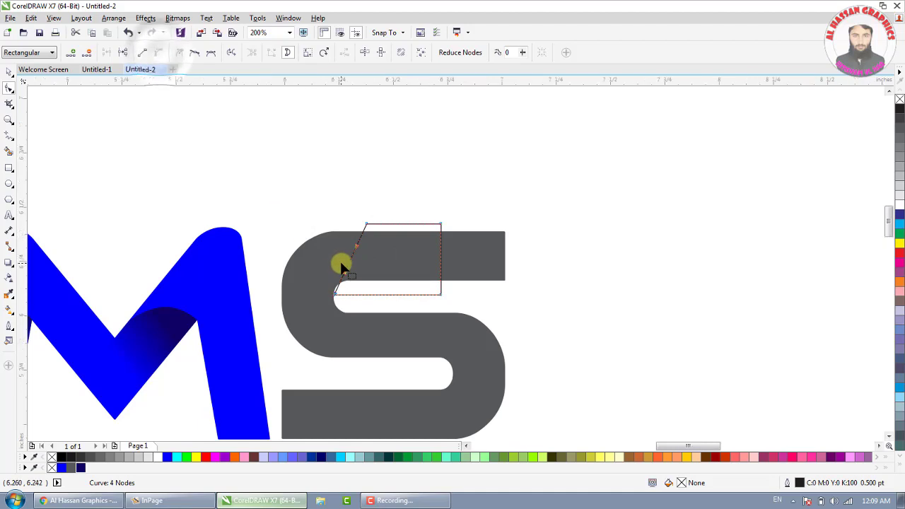
scroll(344, 260, up, 1)
drag(347, 282, 331, 277)
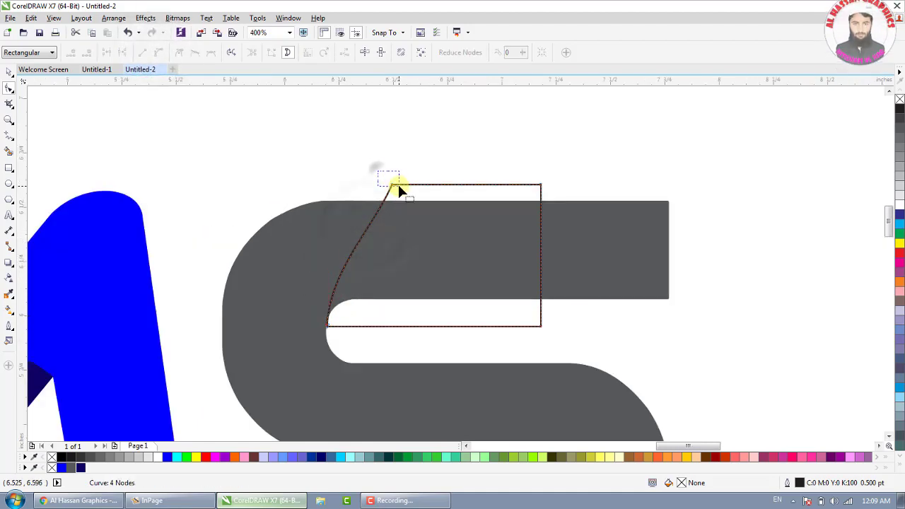
Refine the left edge into a smooth arc by adjusting its curve handles and moving the upper node farther along the arm.
drag(394, 186, 407, 190)
drag(380, 235, 359, 228)
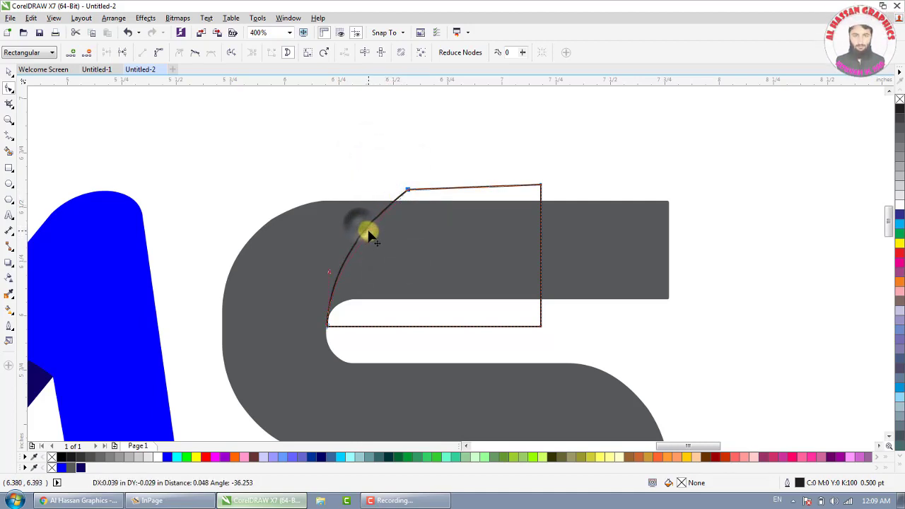
drag(351, 252, 363, 237)
drag(327, 274, 333, 278)
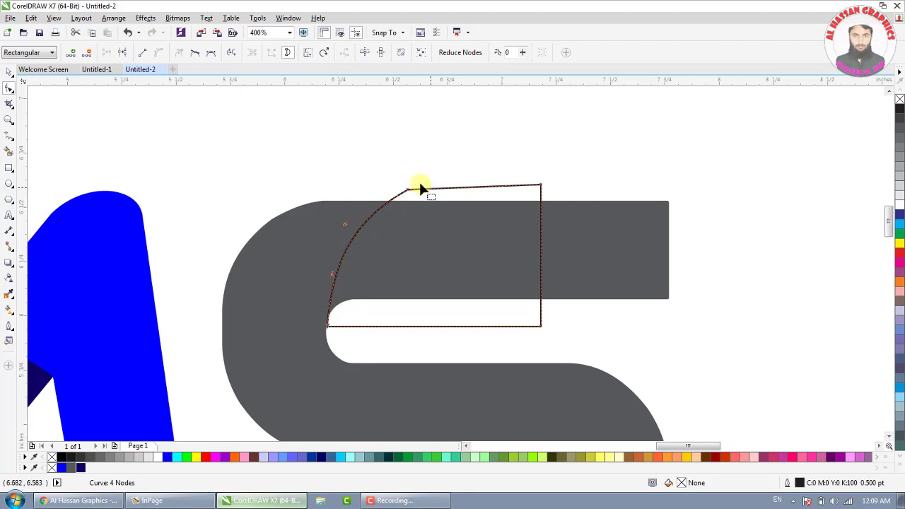
drag(417, 190, 412, 198)
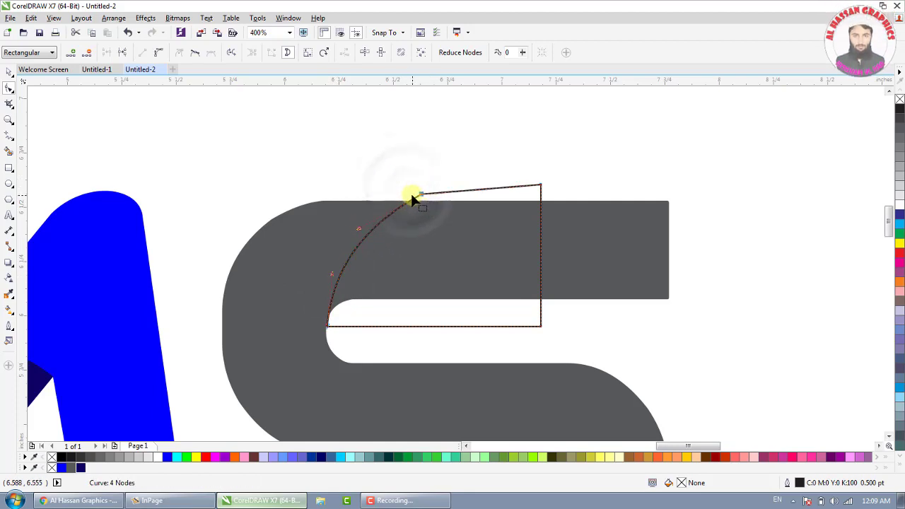
Place a copy of the arched shape over the S's lower arm and mirror it horizontally and vertically.
drag(356, 228, 411, 381)
key(space)
scroll(355, 227, down, 1)
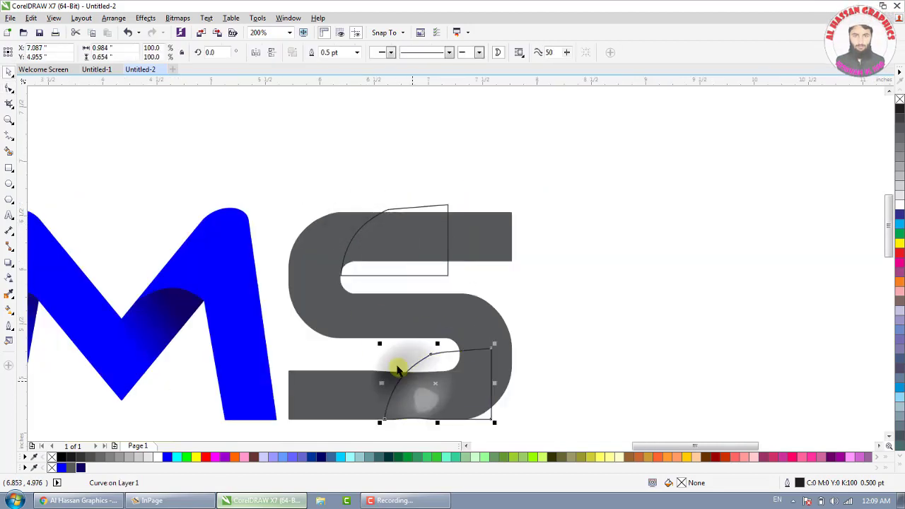
click(256, 52)
click(272, 51)
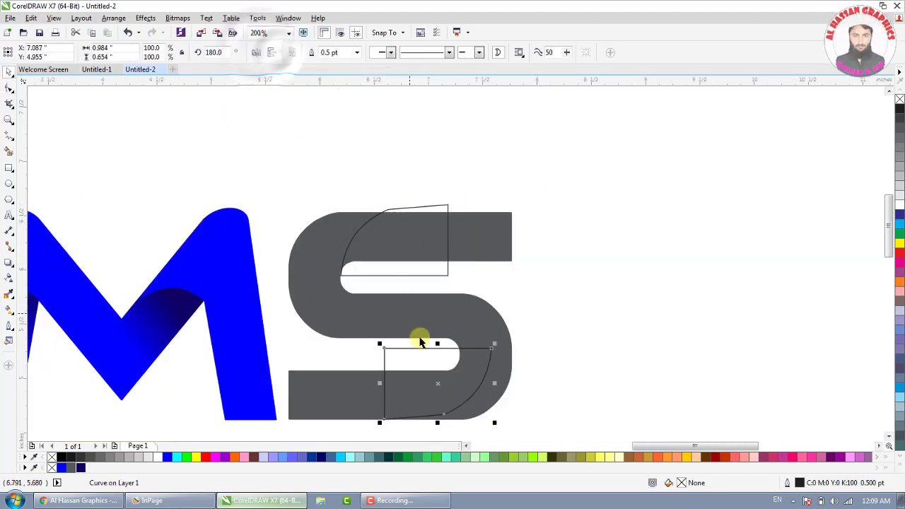
Move the mirrored copy so its upper corner meets the inner curve of the S's lower bend.
scroll(471, 410, down, 1)
scroll(457, 422, up, 2)
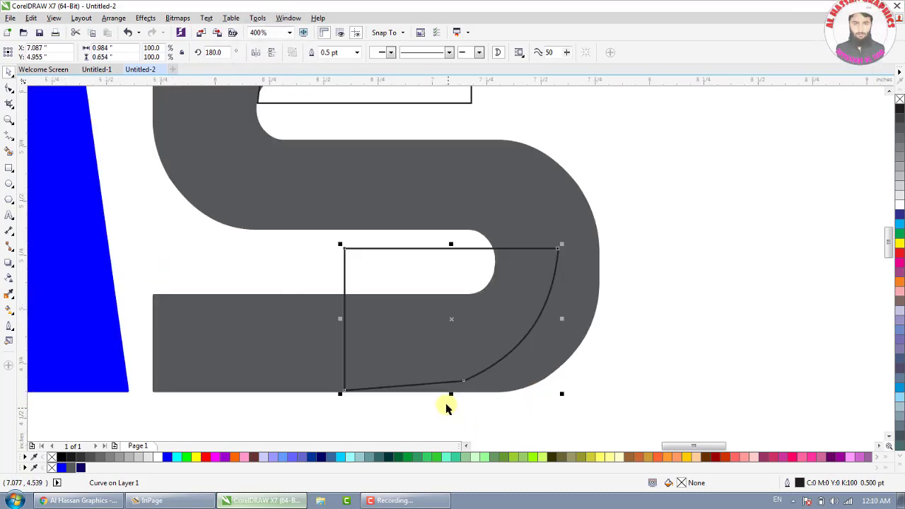
scroll(436, 398, up, 1)
drag(602, 134, 473, 175)
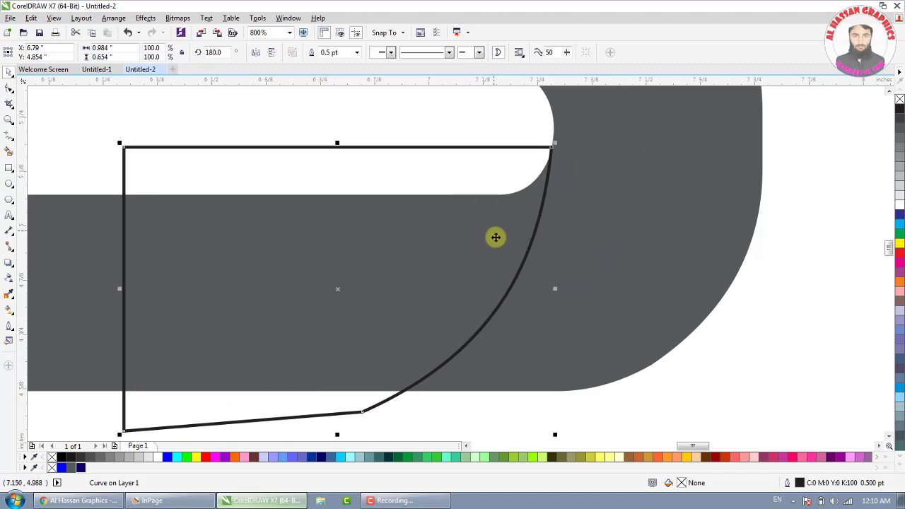
Select both arched shapes on the S and fill them with black.
scroll(496, 235, down, 3)
scroll(454, 143, up, 1)
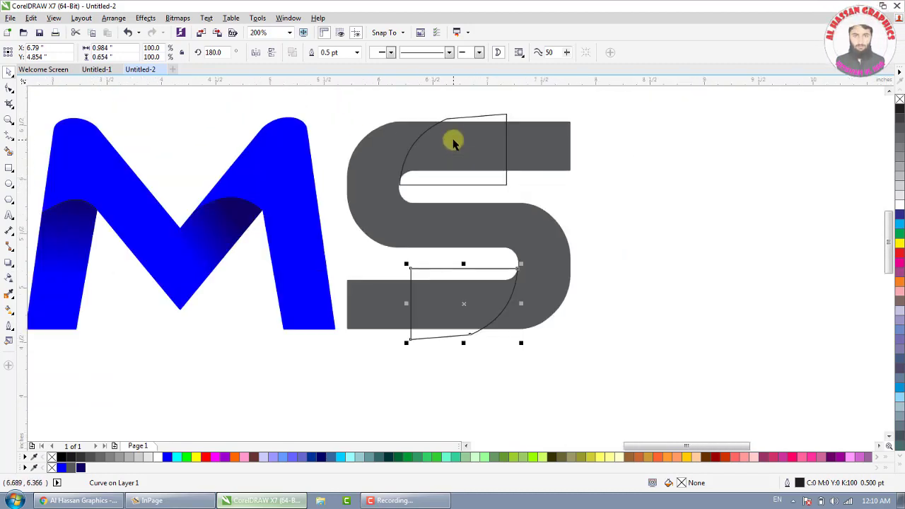
shift+click(457, 134)
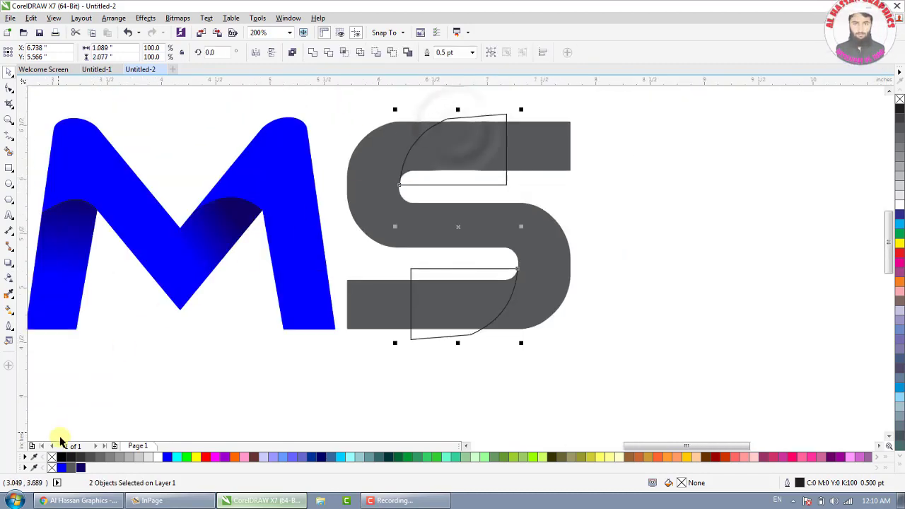
click(61, 458)
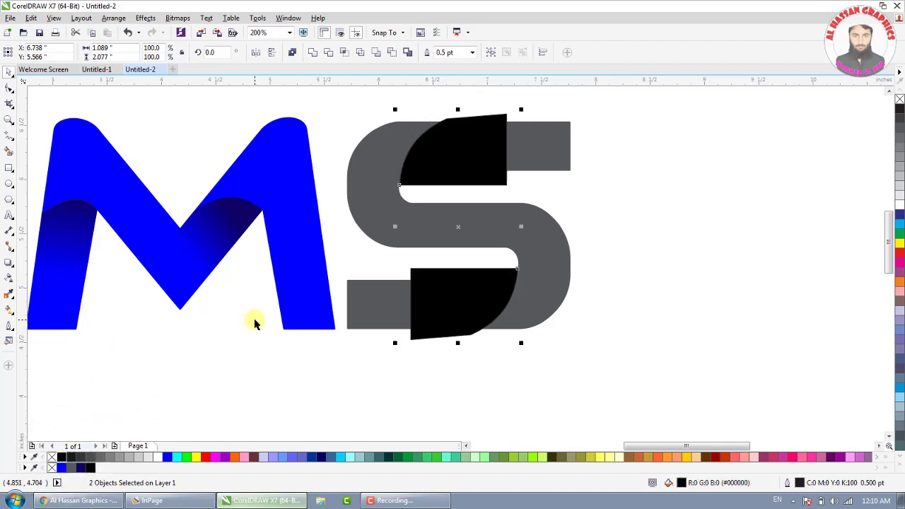
Apply a nearly horizontal linear transparency to the upper black shape, fading from beyond its arched edge toward the arm's open end.
click(9, 278)
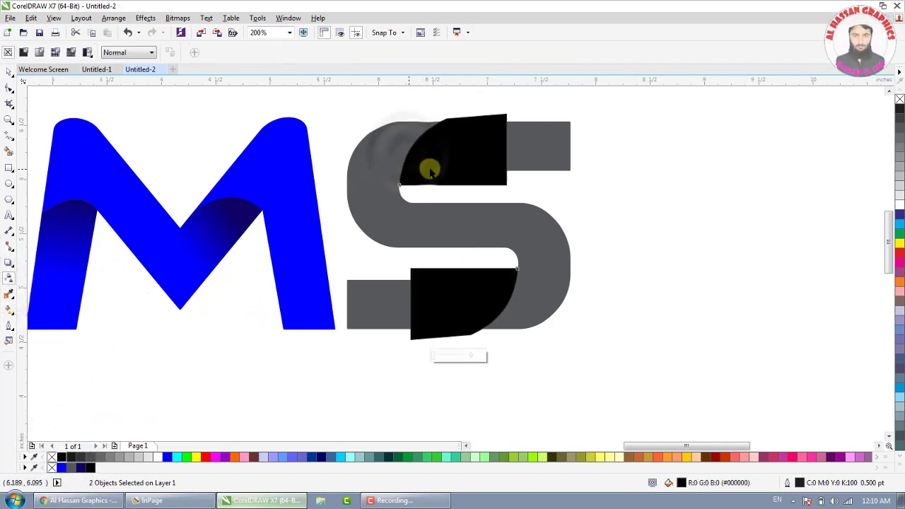
click(8, 71)
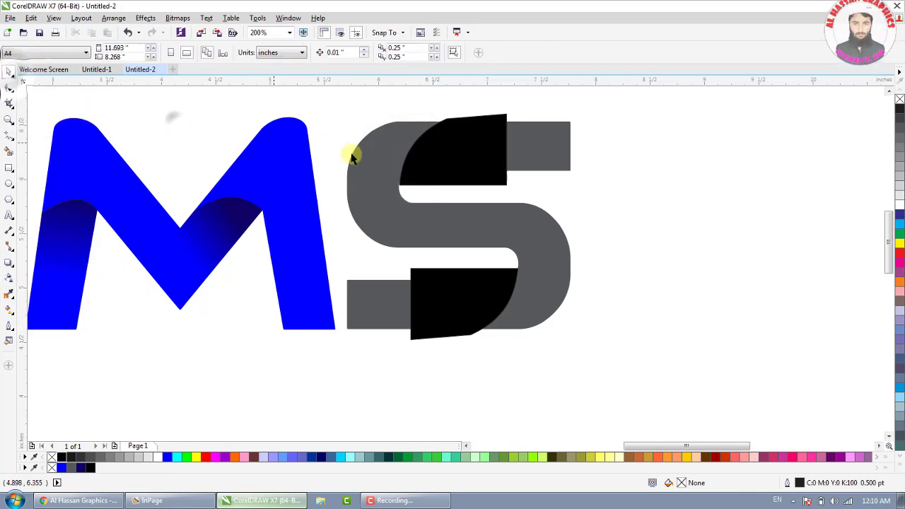
click(413, 147)
click(16, 278)
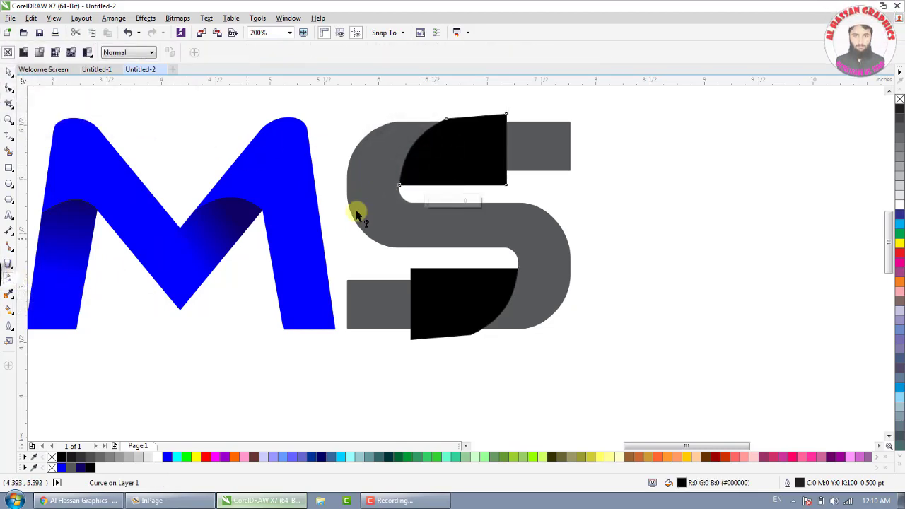
scroll(471, 121, up, 1)
drag(418, 172, 511, 171)
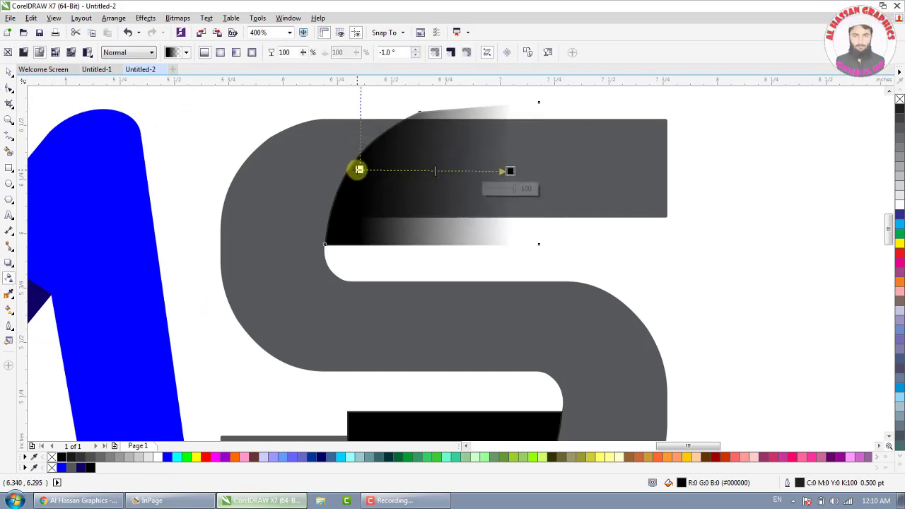
drag(331, 168, 316, 169)
Apply a linear transparency to the lower black shape, fading from its arched edge toward the lower arm's open end.
scroll(303, 163, down, 1)
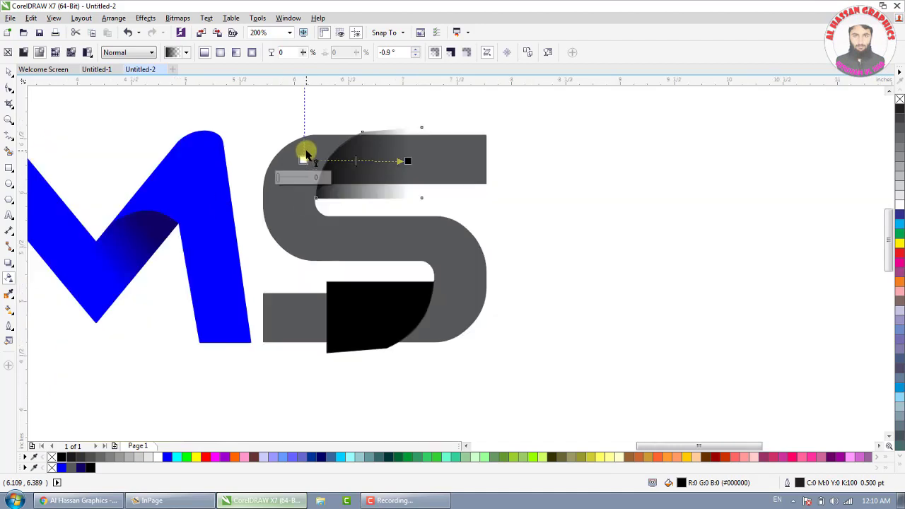
click(402, 312)
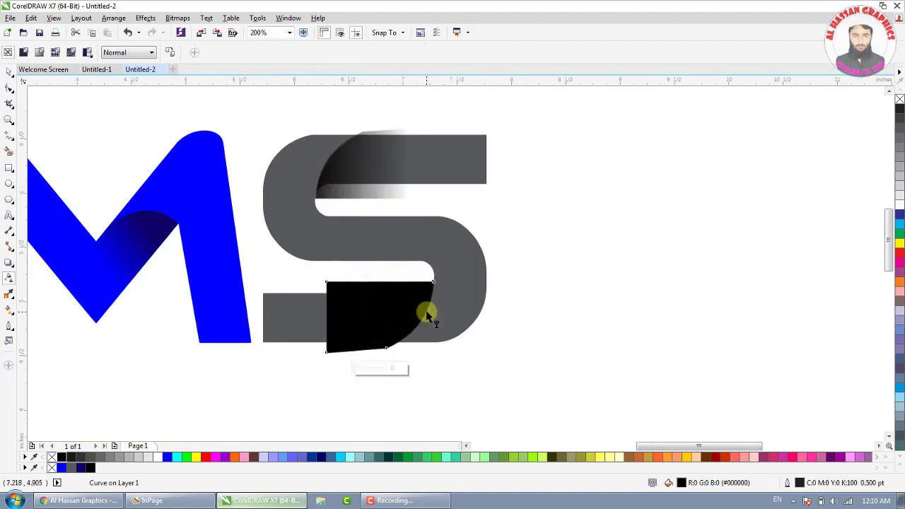
drag(372, 313, 347, 315)
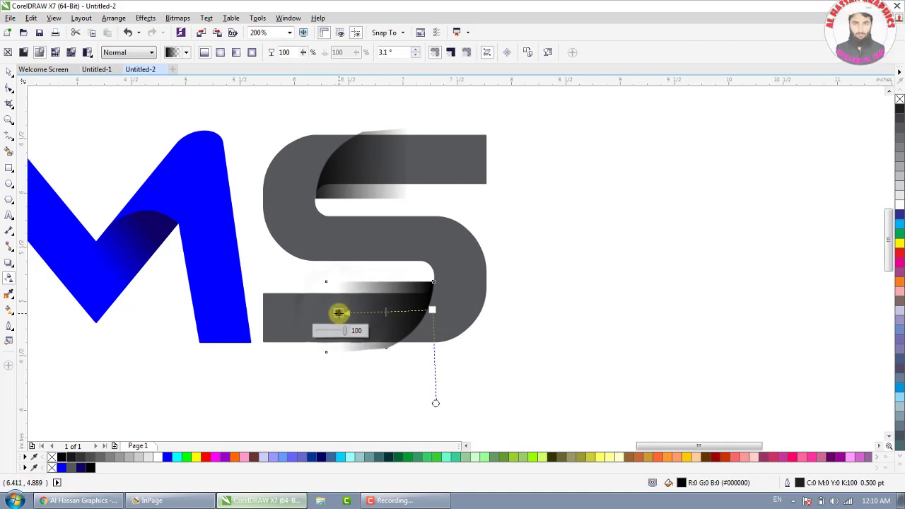
PowerClip both faded black shapes inside the gray S and deselect the result.
key(space)
scroll(389, 318, up, 1)
scroll(395, 322, down, 1)
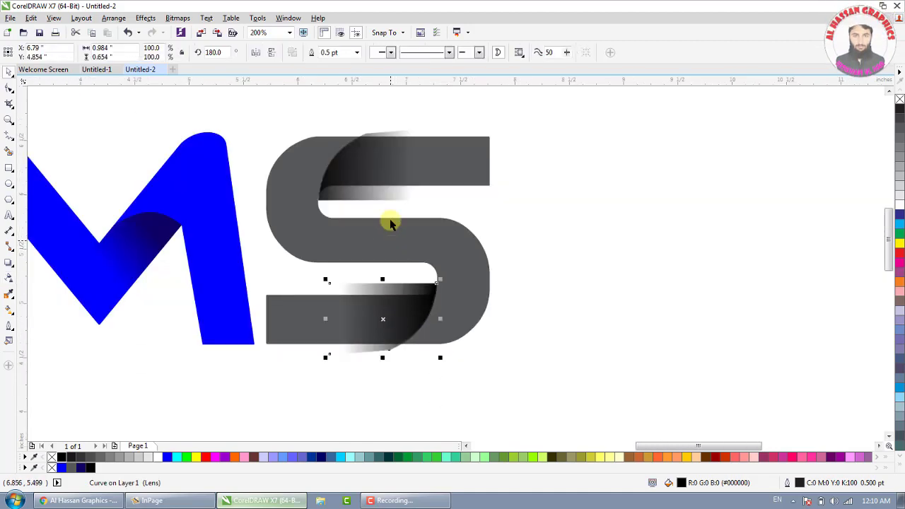
shift+click(378, 186)
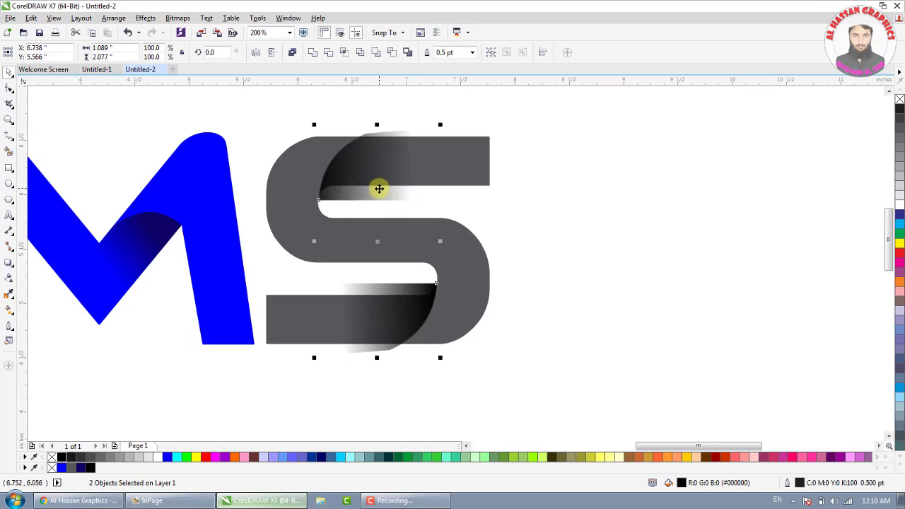
right_click(401, 276)
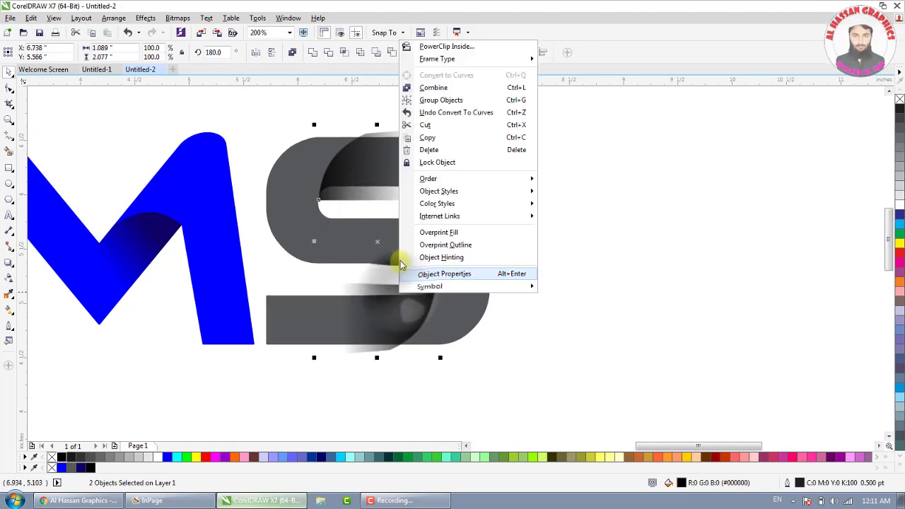
click(445, 46)
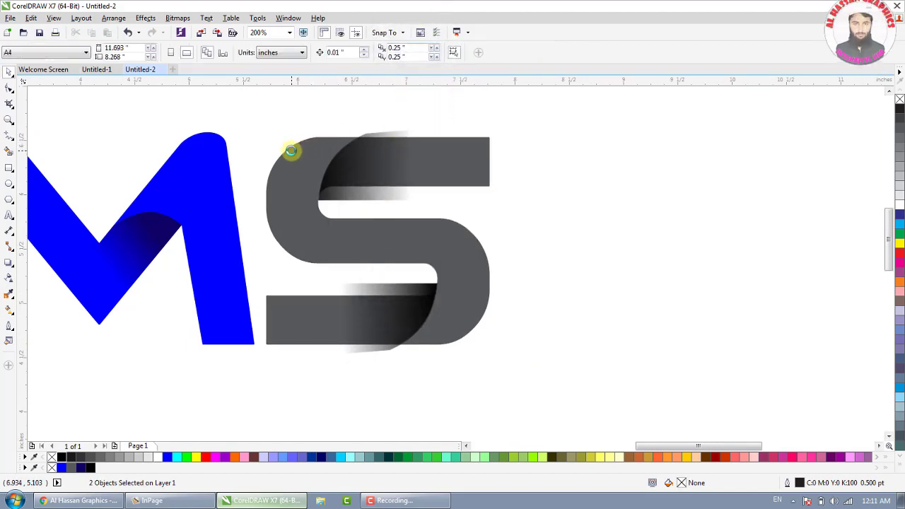
click(290, 150)
click(299, 113)
scroll(300, 140, down, 3)
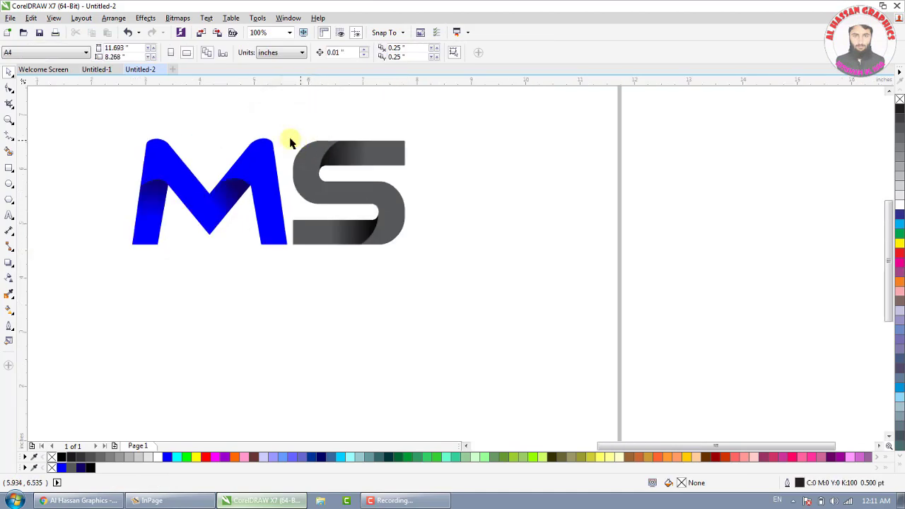
Move the M toward the S so its right leg tucks behind the S's left curve, exiting PowerClip editing along the way.
scroll(246, 132, up, 2)
drag(275, 178, 314, 183)
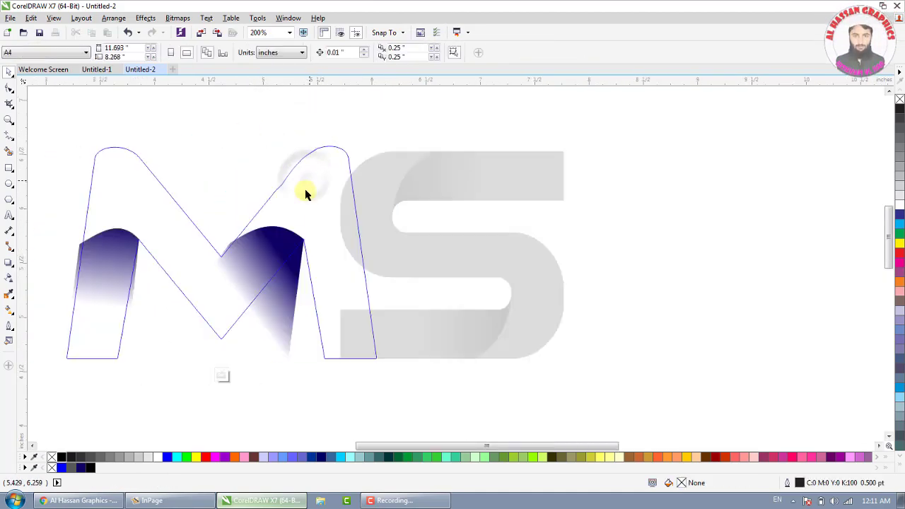
click(243, 375)
scroll(307, 200, up, 2)
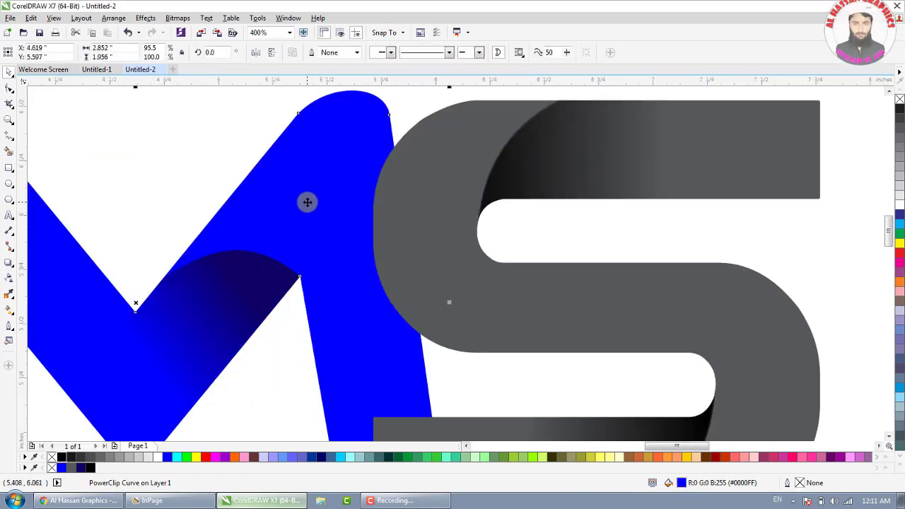
drag(316, 200, 321, 200)
scroll(315, 201, down, 2)
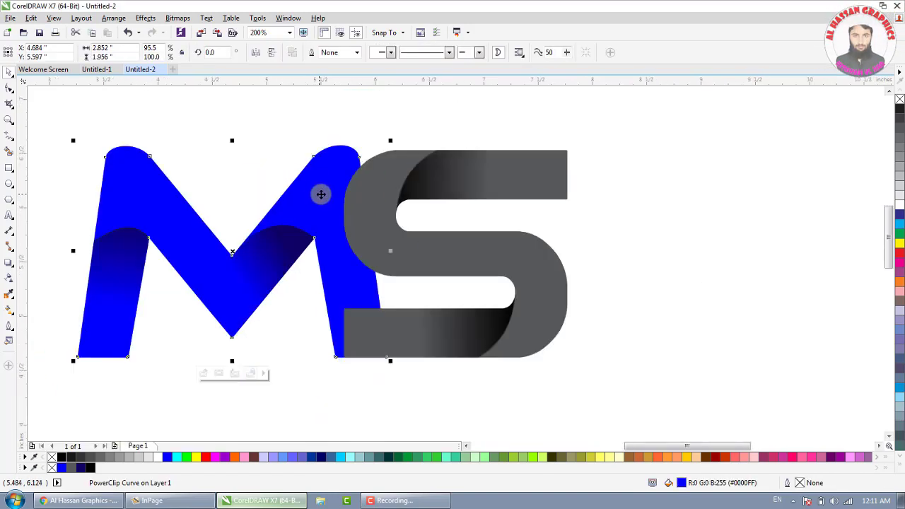
Bring the M in front of the S and fill it with orange (#FF6600).
scroll(218, 177, up, 1)
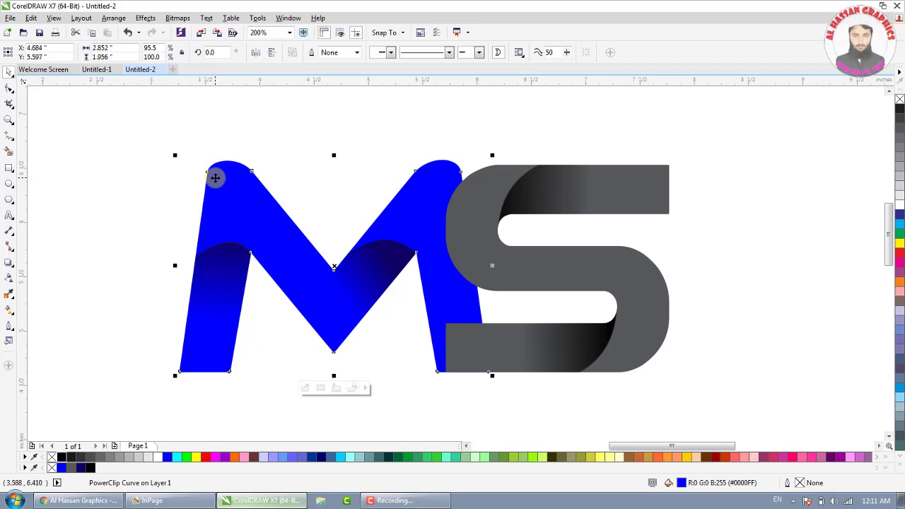
key(shift+Page_Up)
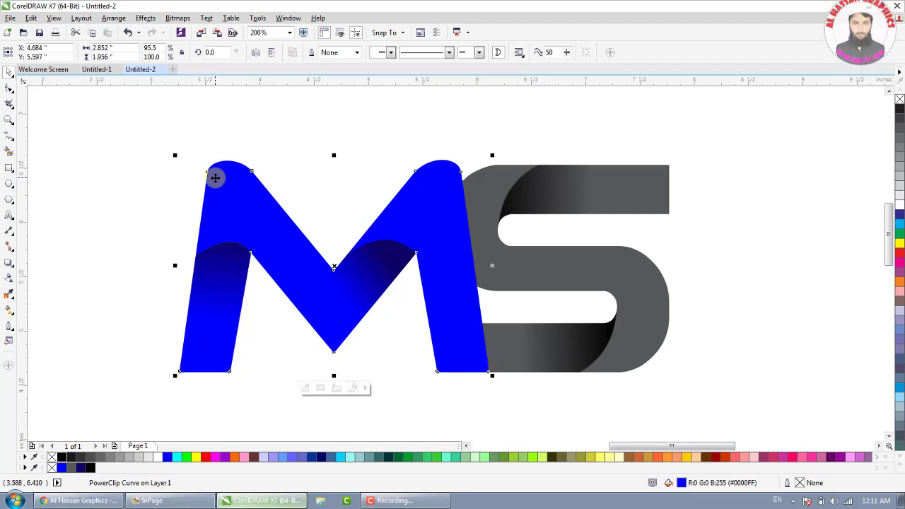
scroll(347, 186, down, 1)
scroll(350, 184, up, 1)
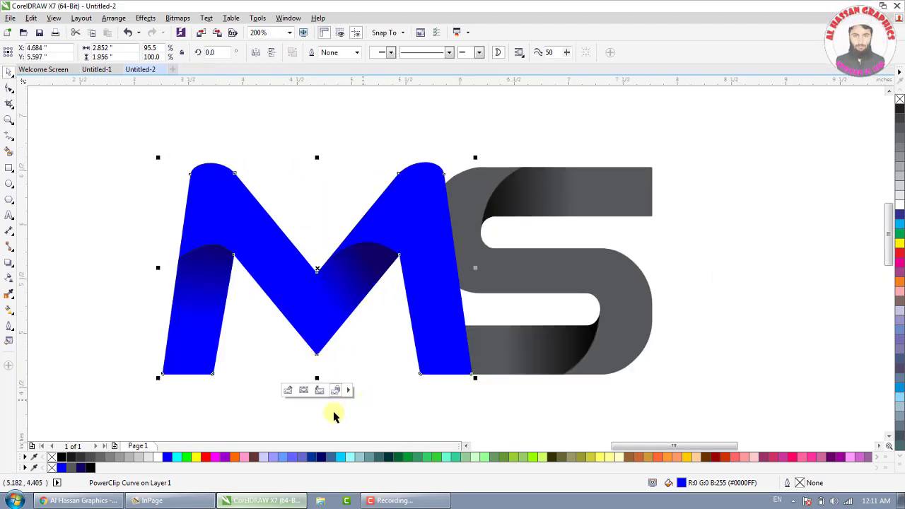
click(228, 460)
click(234, 457)
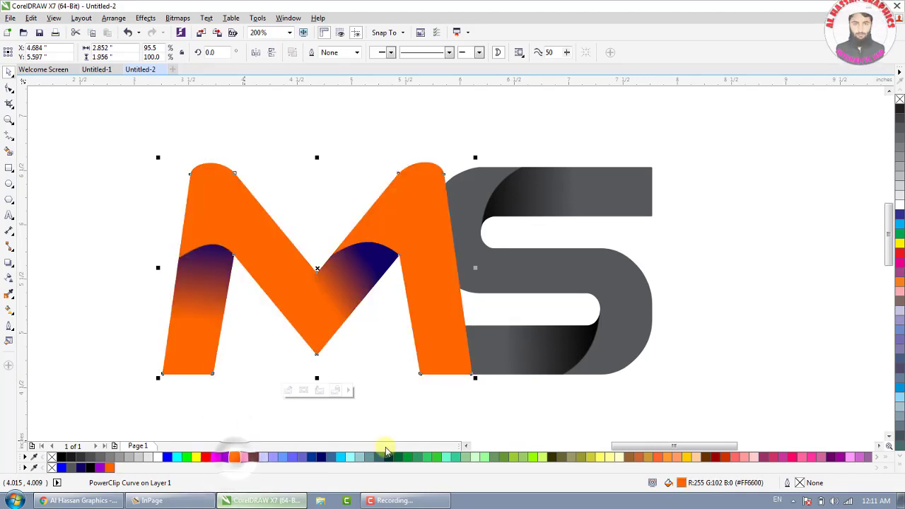
click(386, 334)
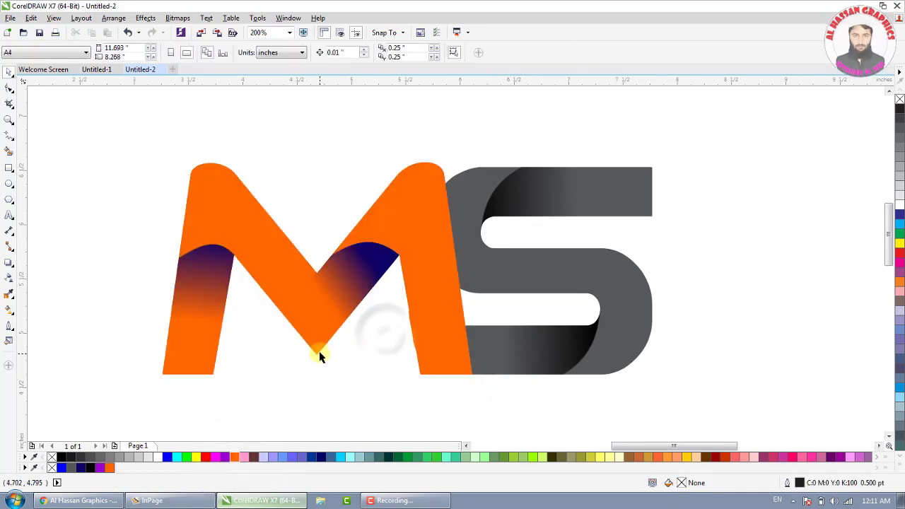
Recolor both gradient shadow shapes inside the M's PowerClip to Ruby Red (#990000) and finish editing the contents.
click(319, 357)
click(293, 390)
click(314, 295)
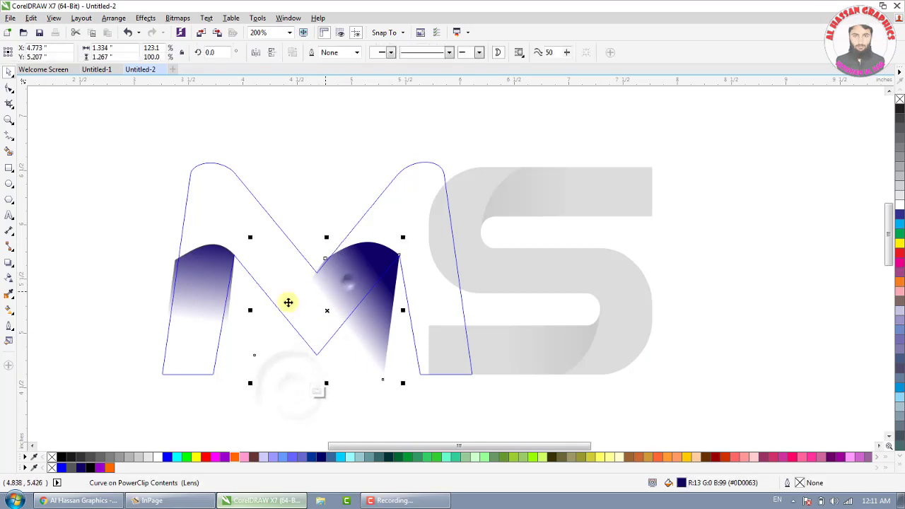
click(217, 280)
shift+click(359, 283)
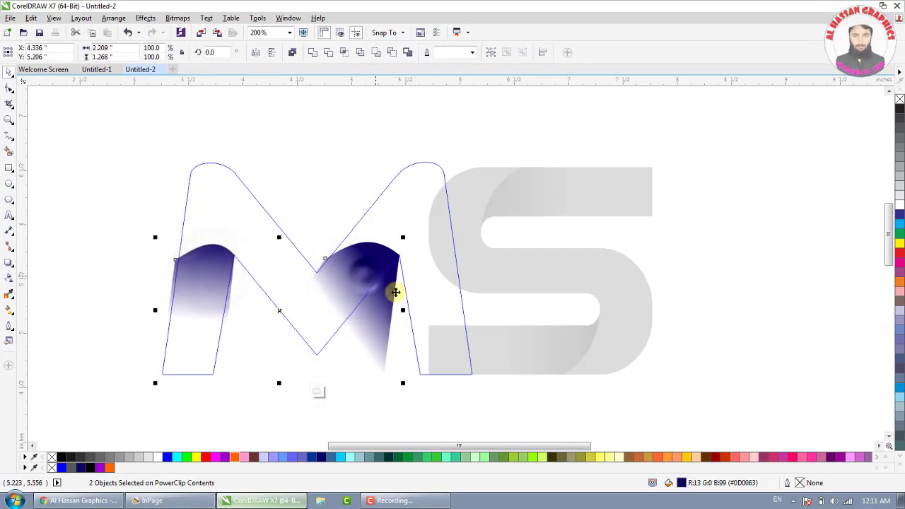
click(715, 457)
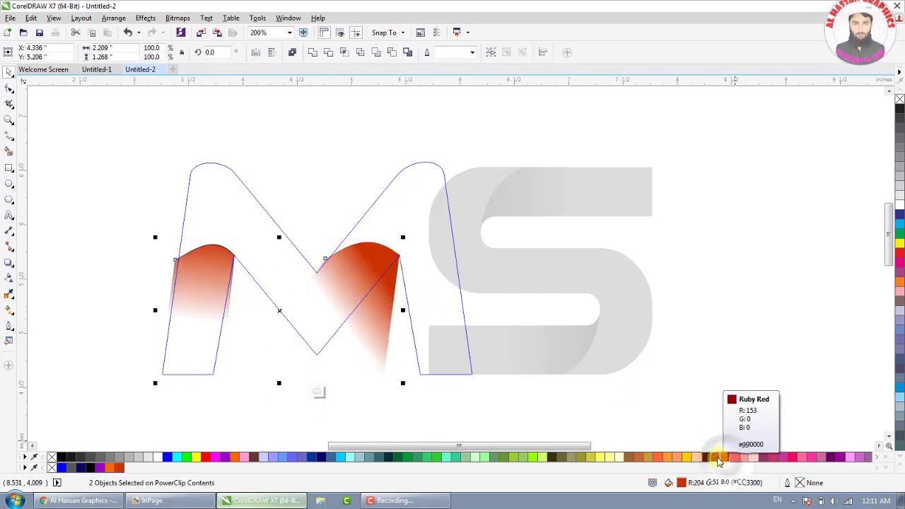
click(719, 458)
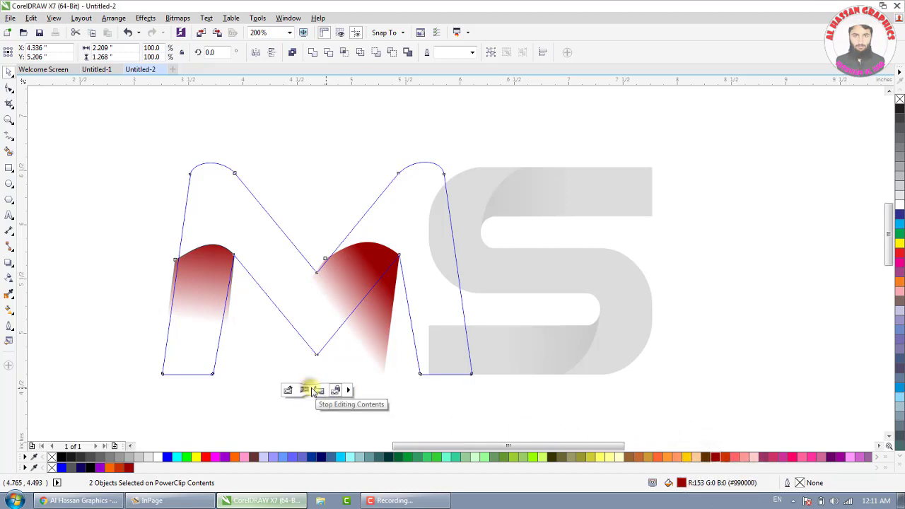
click(319, 390)
click(360, 346)
Remove the dark outline from the left leg's shadow shape inside the M's PowerClip and finish editing the contents.
scroll(339, 301, down, 1)
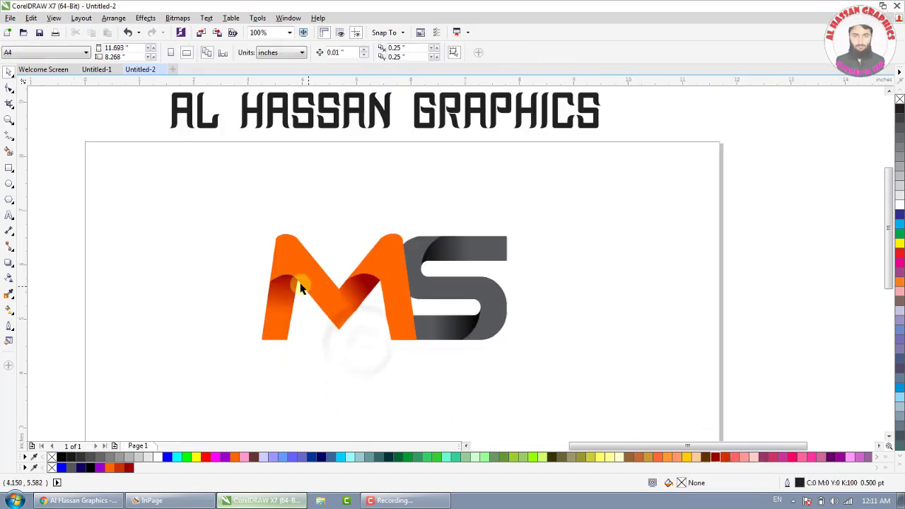
scroll(292, 283, up, 2)
scroll(289, 278, up, 1)
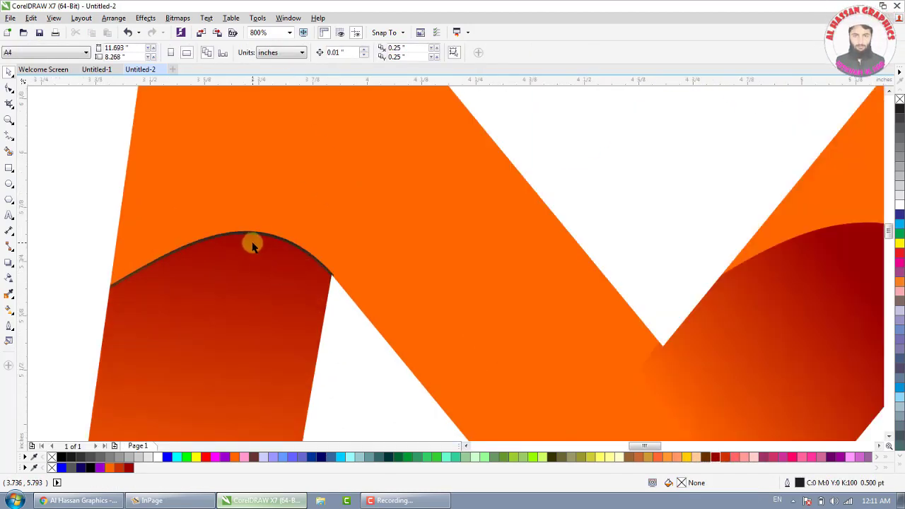
scroll(253, 245, down, 2)
click(250, 250)
click(326, 384)
click(244, 316)
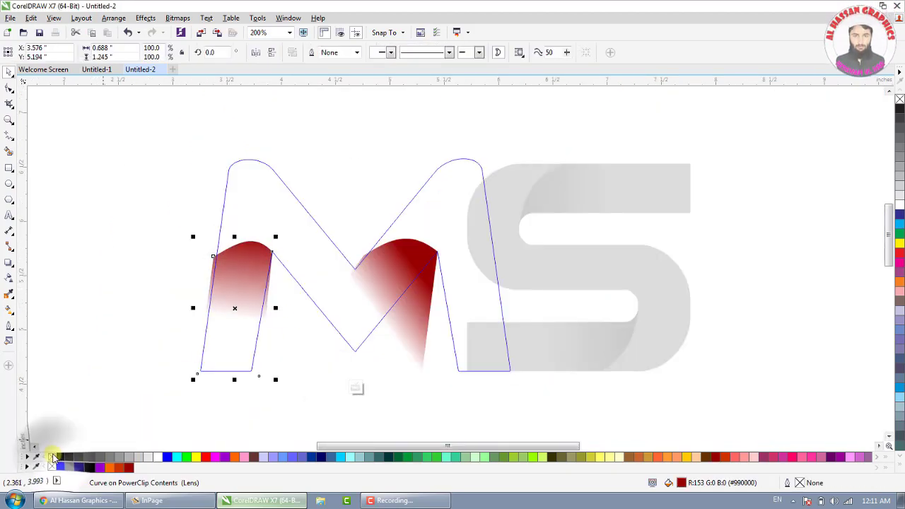
scroll(243, 275, up, 2)
scroll(295, 315, down, 3)
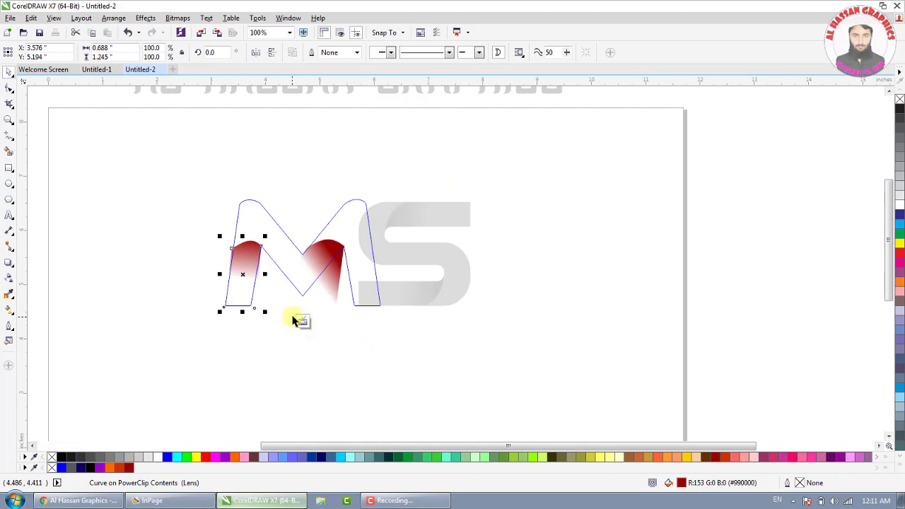
click(303, 319)
scroll(332, 234, up, 3)
scroll(334, 236, down, 3)
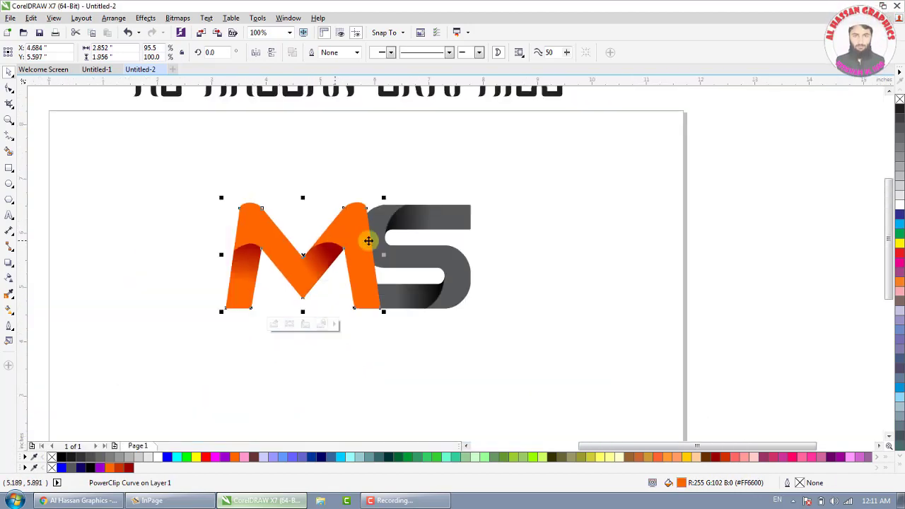
Remove the outlines from both black shadow shapes inside the S's PowerClip and finish editing the contents.
click(412, 215)
scroll(382, 211, up, 3)
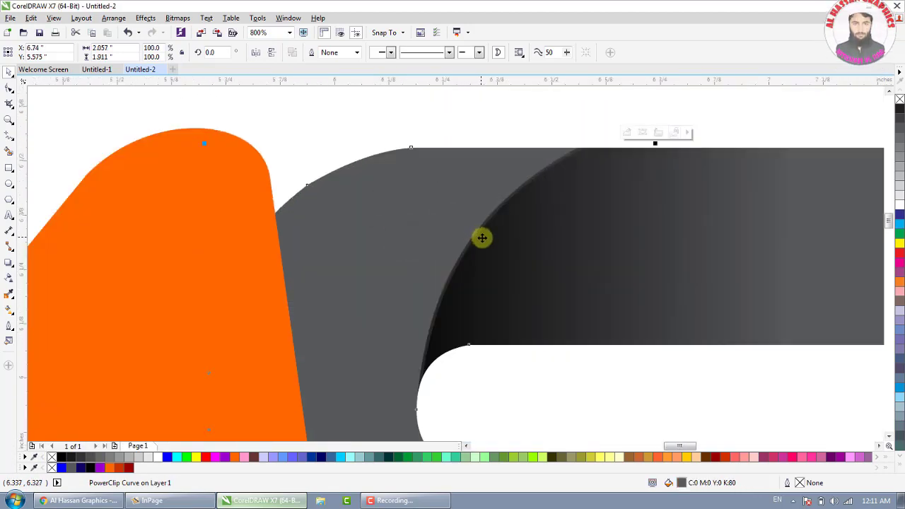
scroll(481, 238, down, 2)
click(496, 203)
click(506, 240)
shift+click(517, 384)
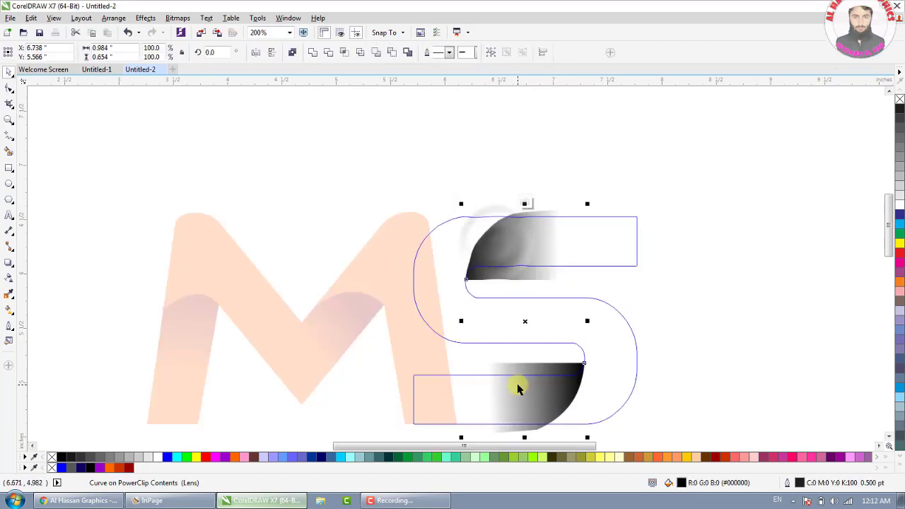
right_click(51, 458)
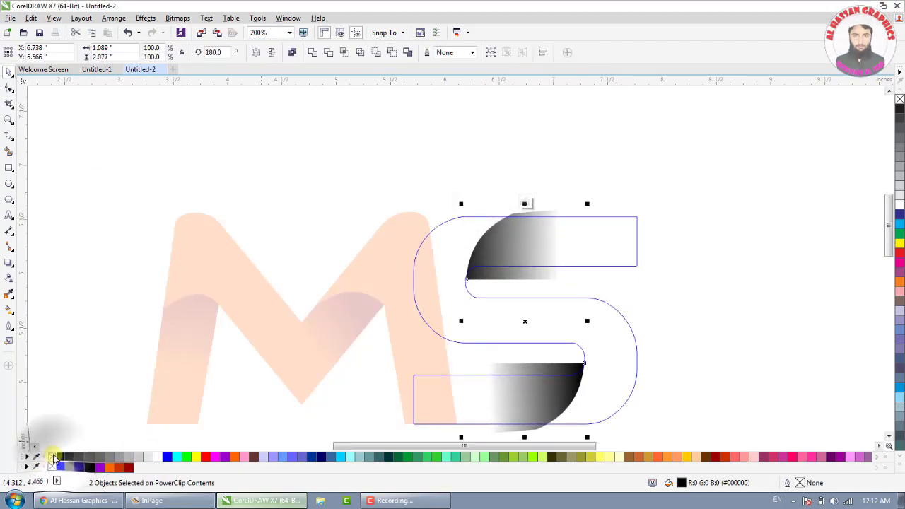
scroll(459, 283, up, 3)
scroll(483, 245, down, 2)
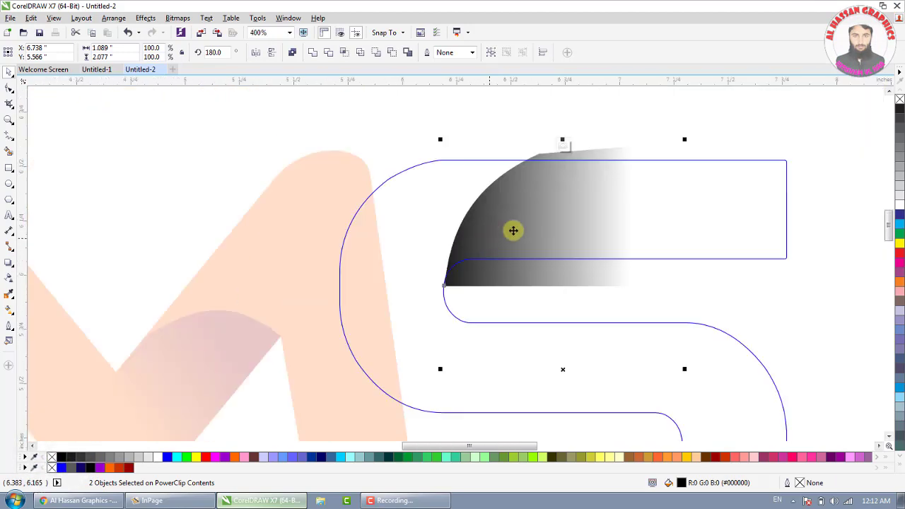
click(564, 148)
scroll(485, 142, down, 2)
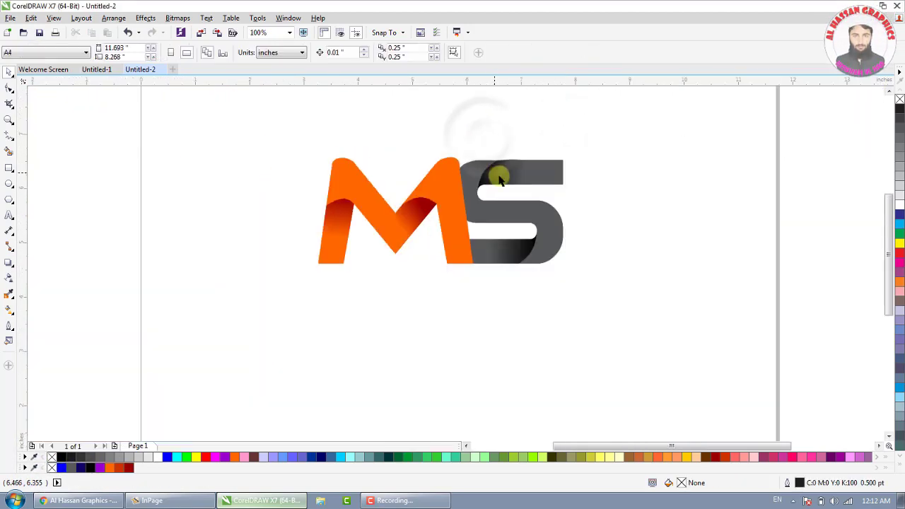
Fill the S with a darker gray (#4D4D4D) and leave both letters deselected.
scroll(541, 218, up, 1)
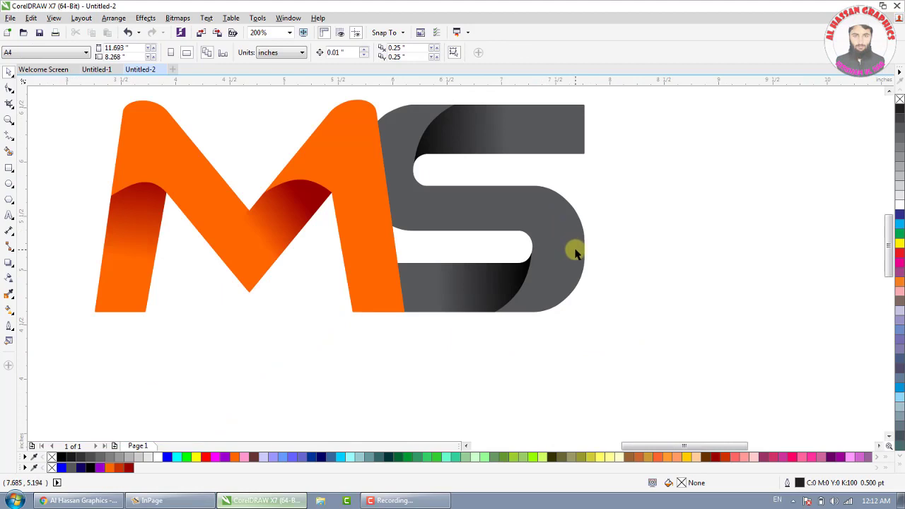
scroll(575, 253, down, 1)
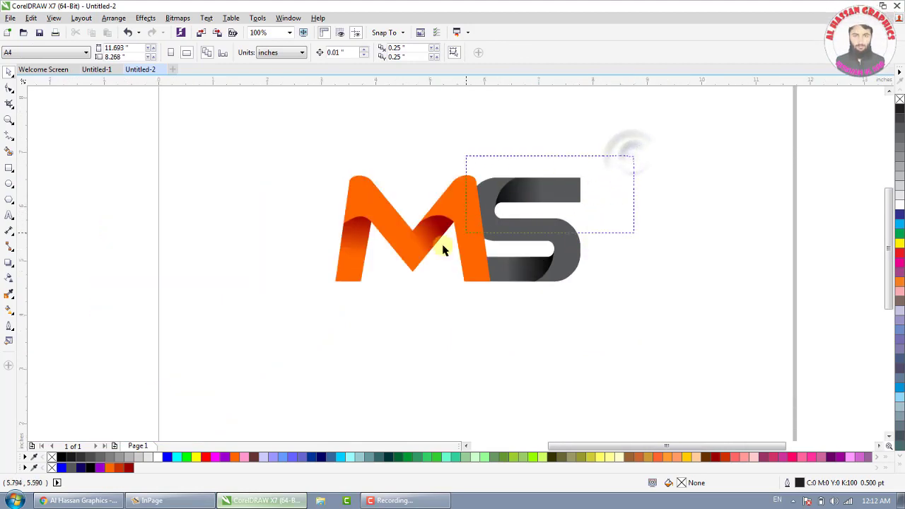
click(510, 226)
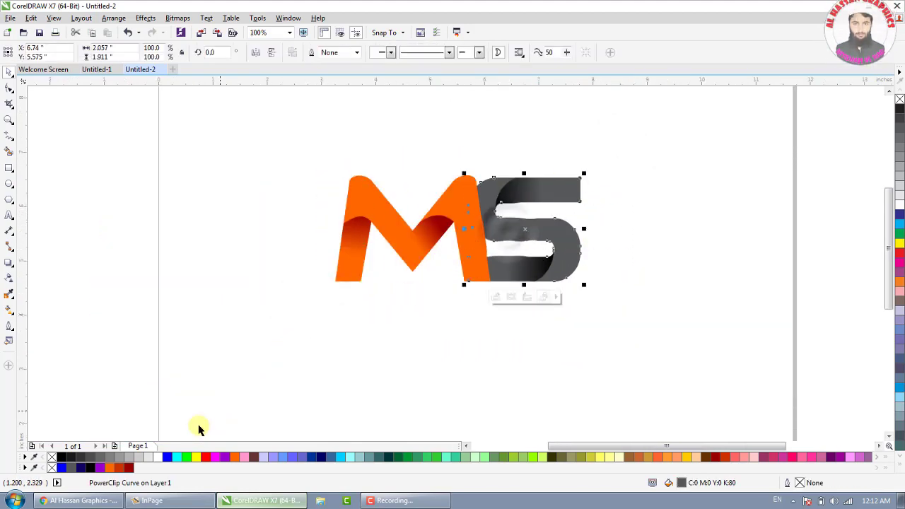
click(92, 458)
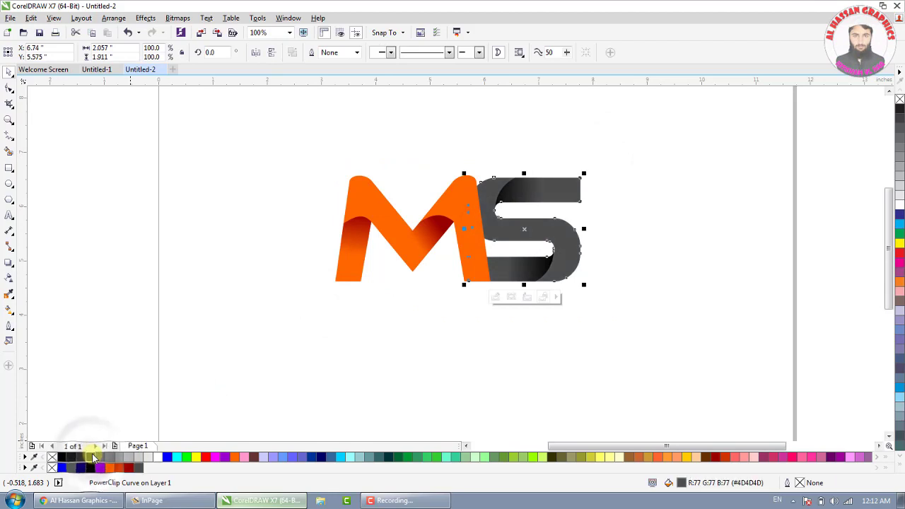
click(340, 327)
click(402, 257)
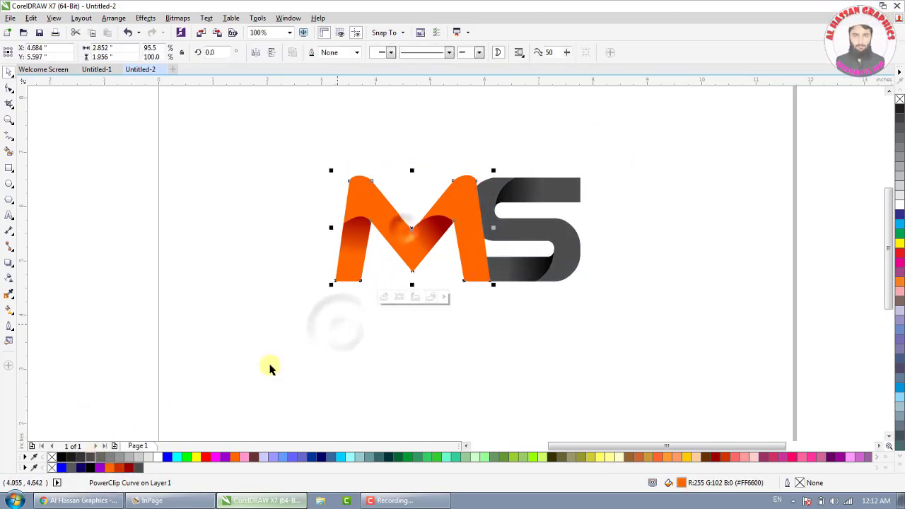
click(329, 334)
scroll(570, 273, down, 2)
scroll(573, 276, up, 2)
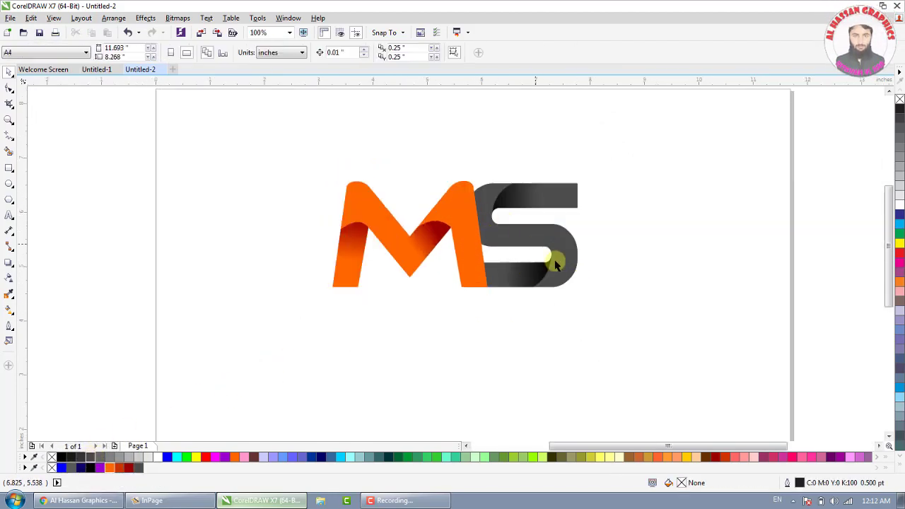
Select the M and the S together and give them a white hairline outline.
key(z)
drag(584, 307, 586, 297)
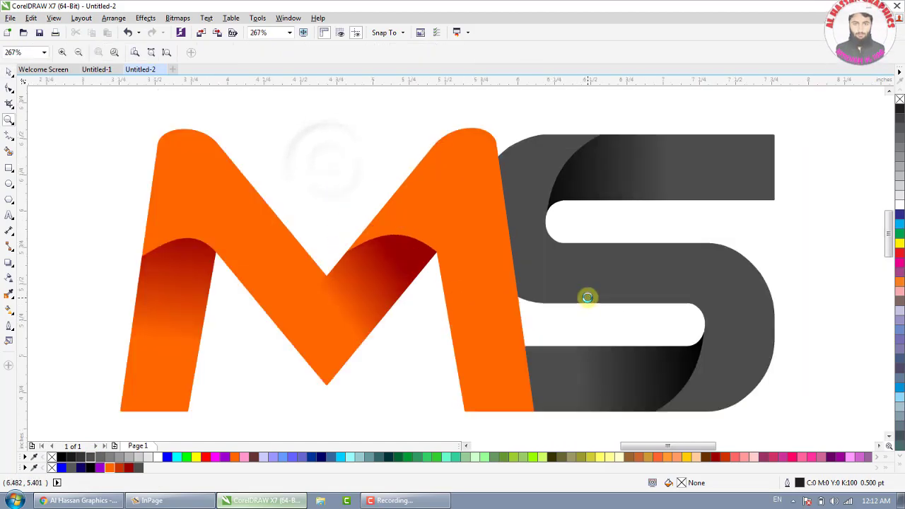
click(458, 246)
shift+click(602, 270)
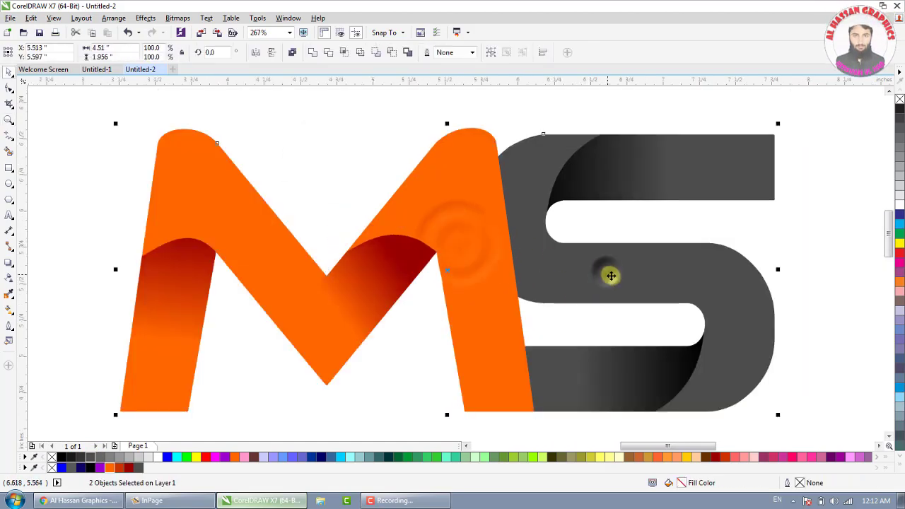
right_click(898, 206)
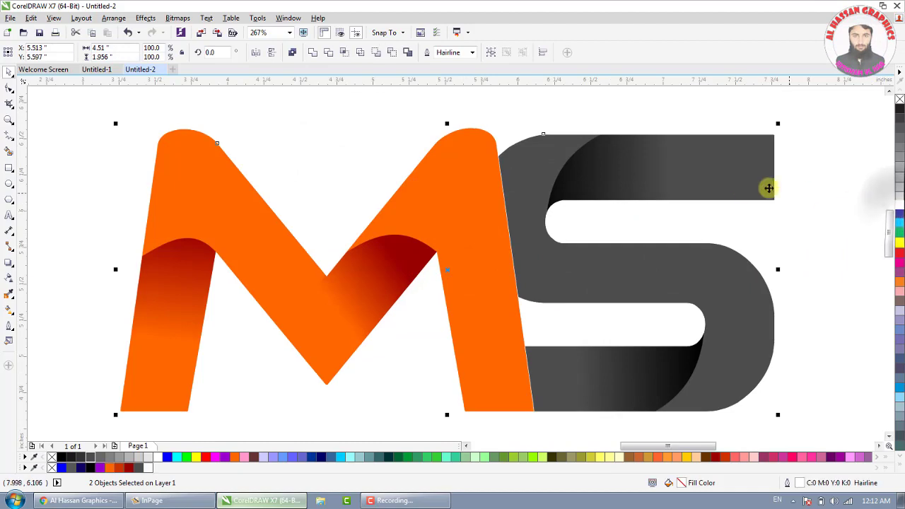
Set the letters' outline to 10 pt with rounded corners and round caps, enabling Behind fill, Scale with object and Overprint outline.
key(F12)
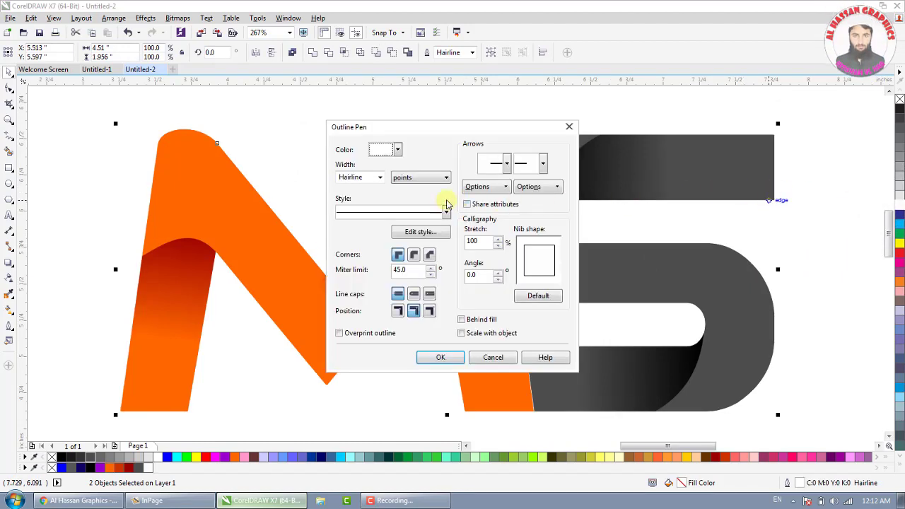
double_click(365, 179)
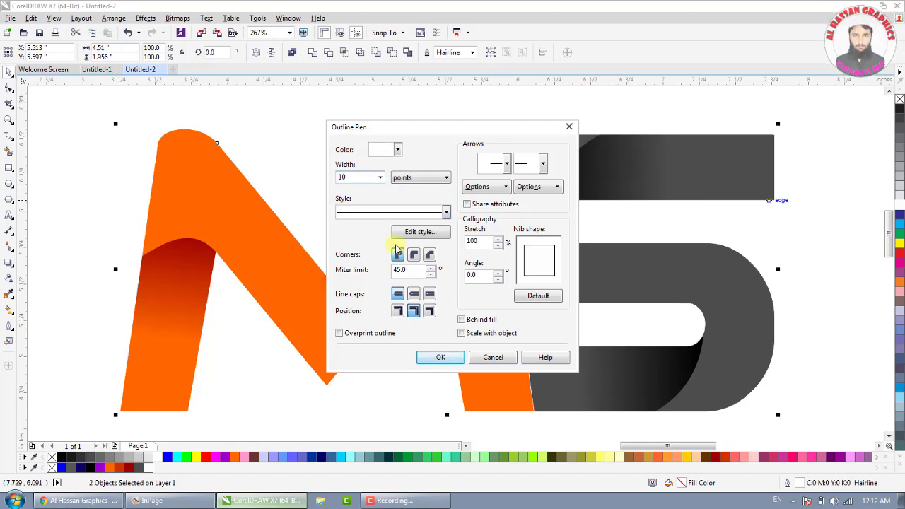
click(413, 255)
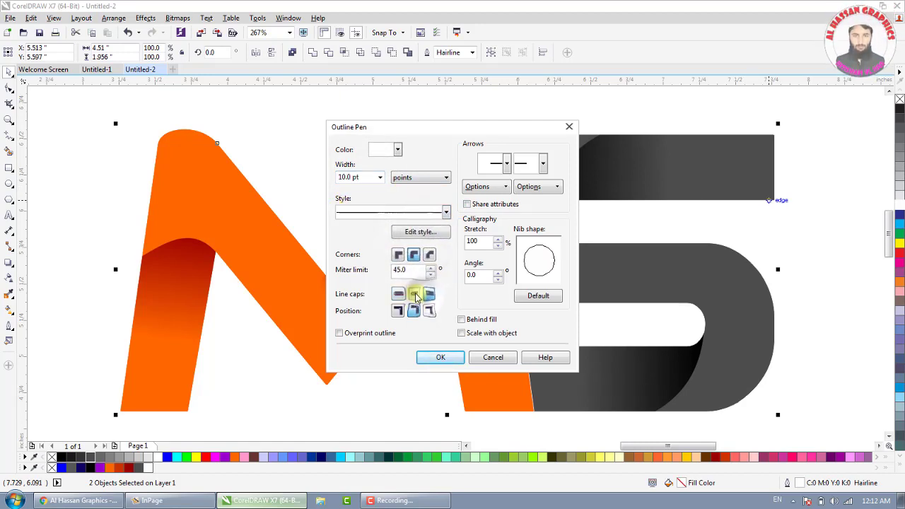
click(465, 321)
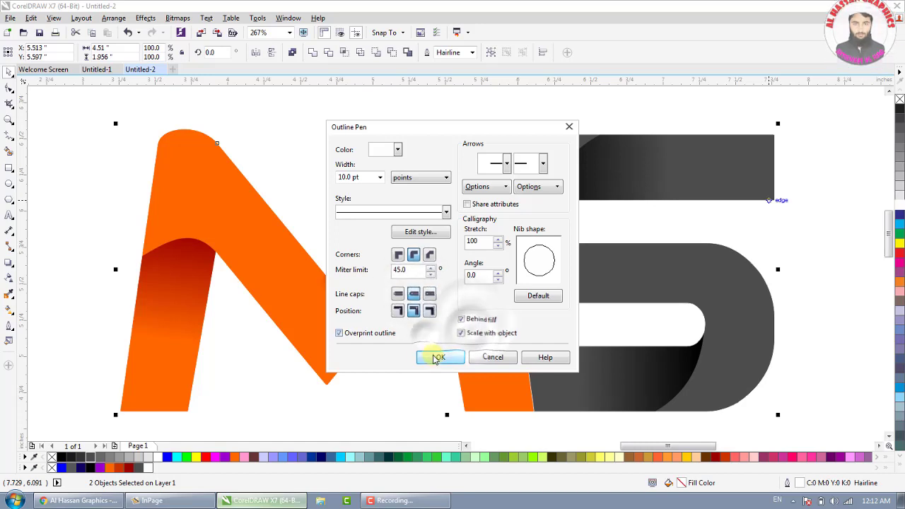
click(435, 356)
scroll(542, 261, down, 3)
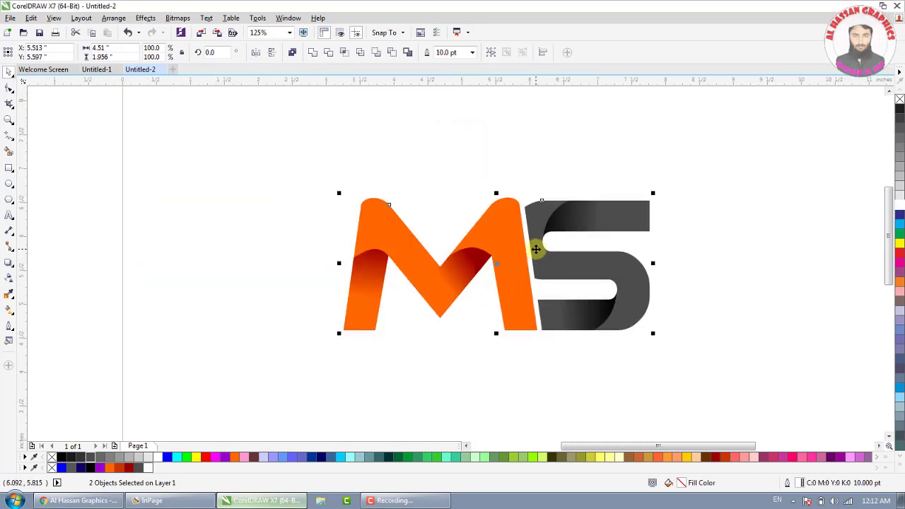
Group the outlined M and S into one object.
scroll(536, 249, down, 3)
drag(646, 198, 417, 319)
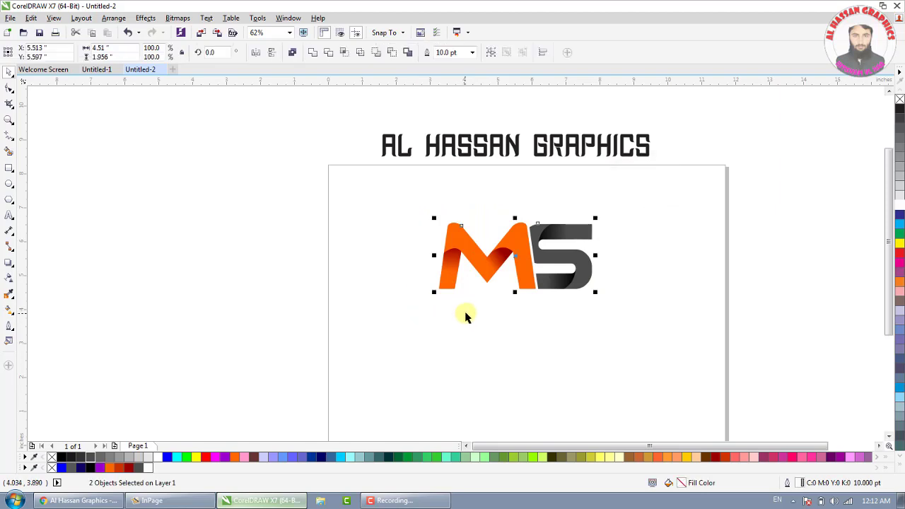
key(ctrl+g)
scroll(529, 287, up, 3)
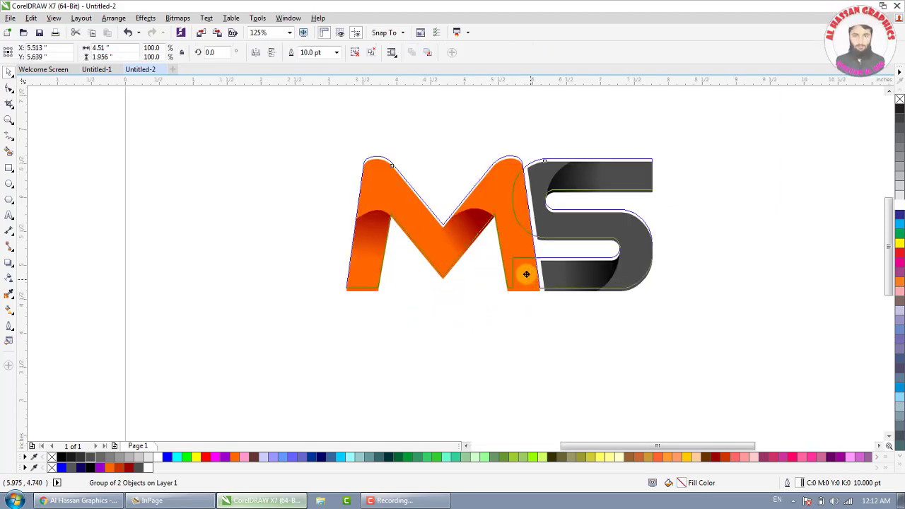
Shift the grouped MS letters up and to the left, and add the text ISLAMIC TV beneath the M.
drag(531, 280, 496, 247)
click(106, 254)
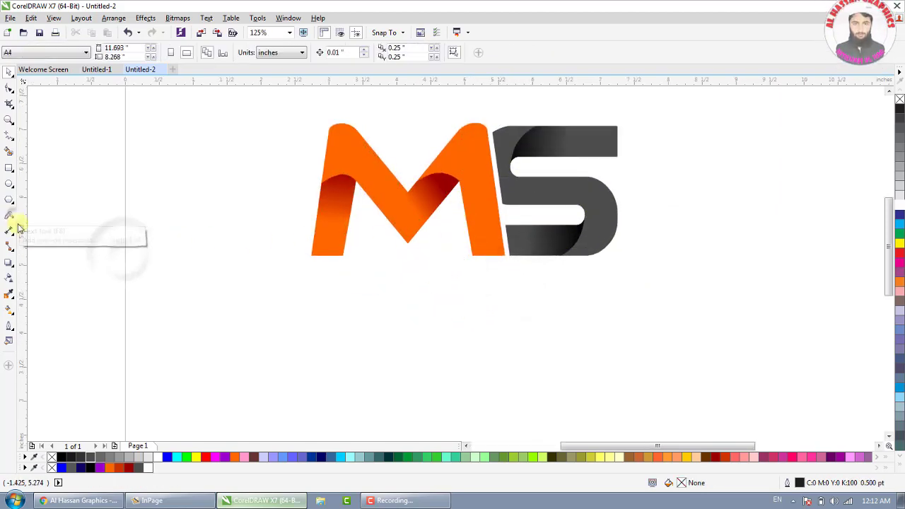
click(9, 215)
click(326, 290)
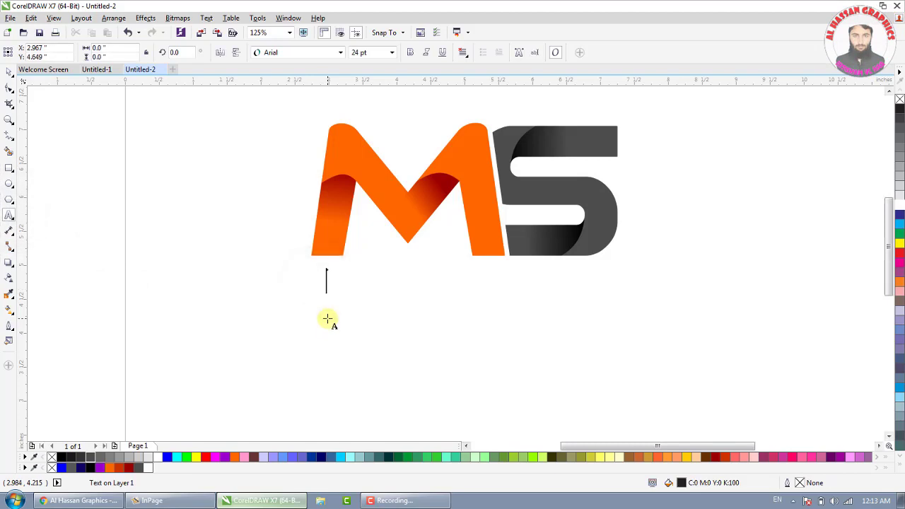
text(SLAMIC TV)
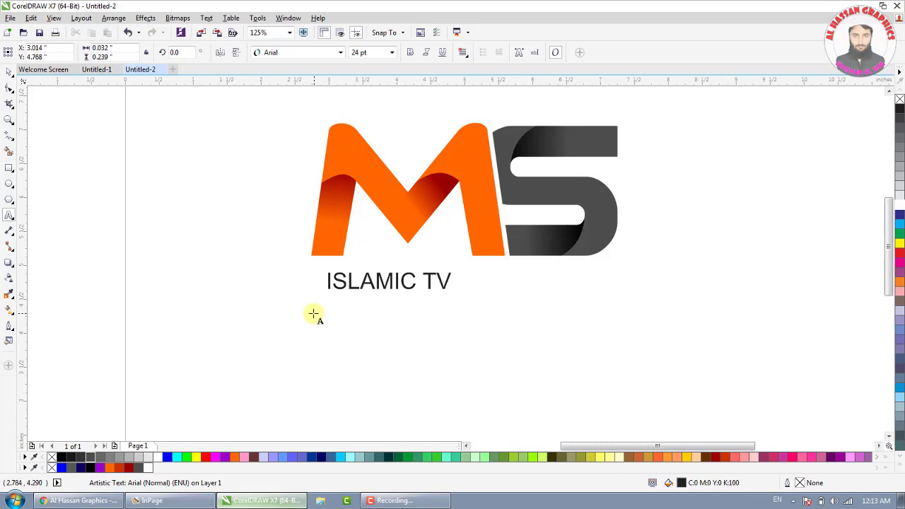
key(ctrl+space)
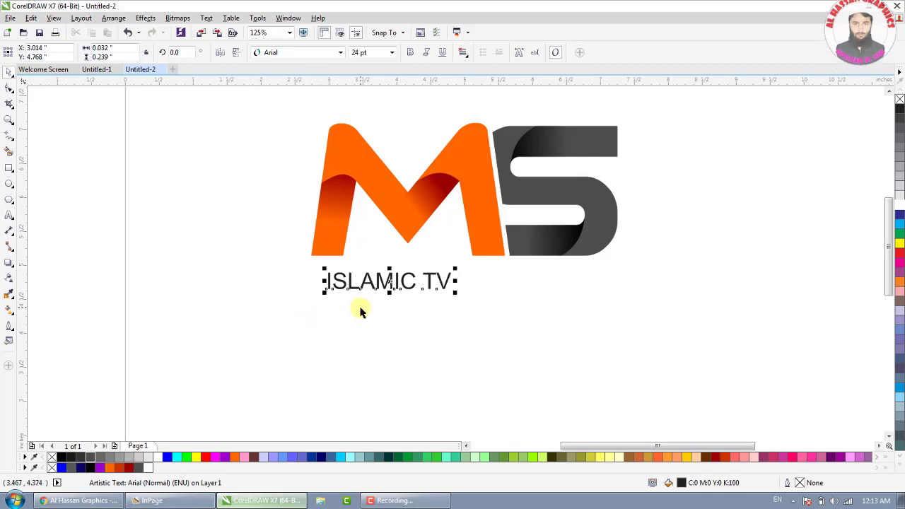
click(386, 327)
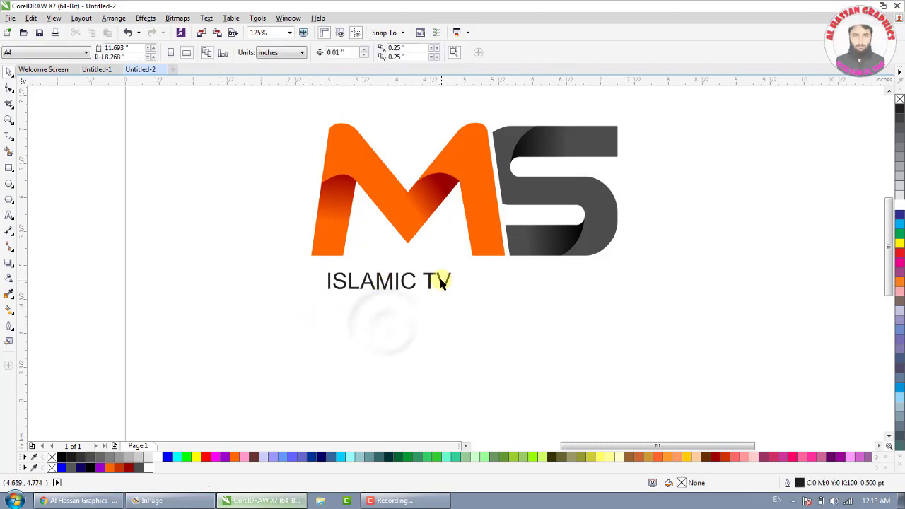
Split TV off the text as its own object and set the word ISLAMIC in the ASTERA font.
drag(442, 283, 522, 313)
click(393, 262)
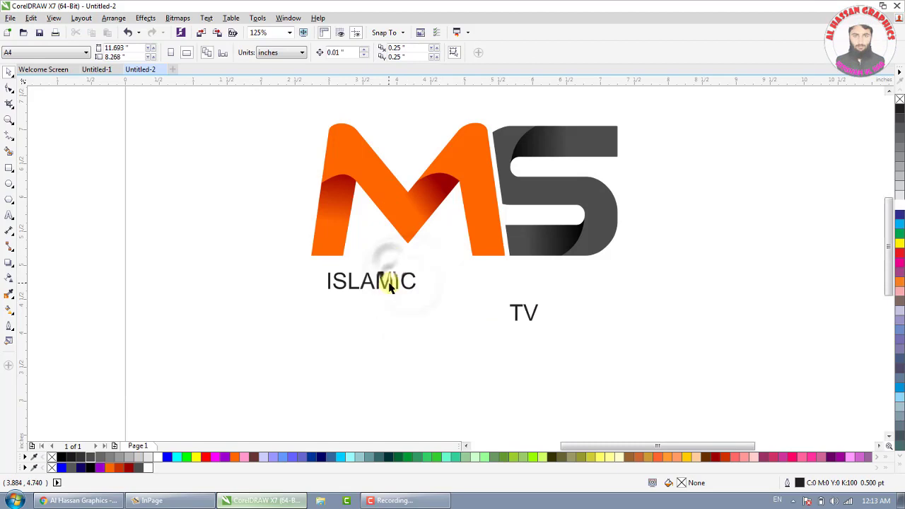
click(389, 283)
click(341, 52)
click(287, 26)
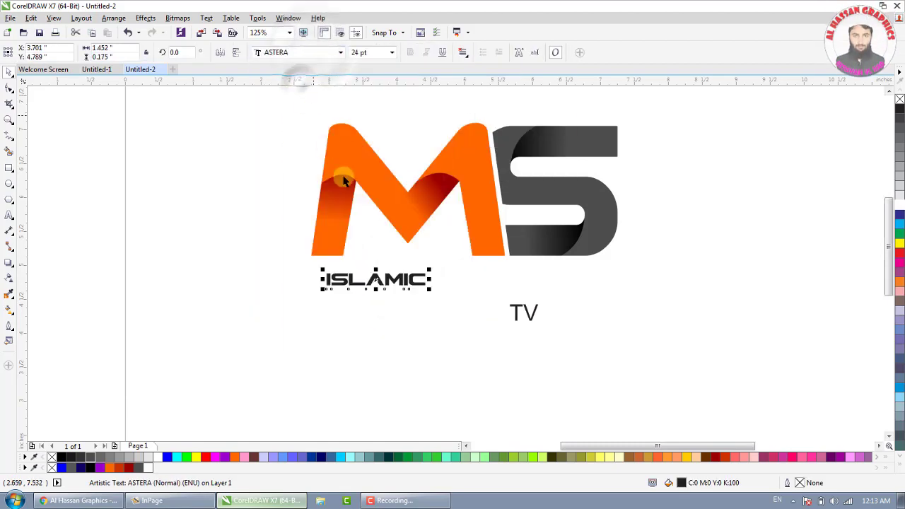
Enlarge ISLAMIC to the M's width directly beneath it, and place TV beside it in the ASTERA font.
drag(357, 275, 354, 277)
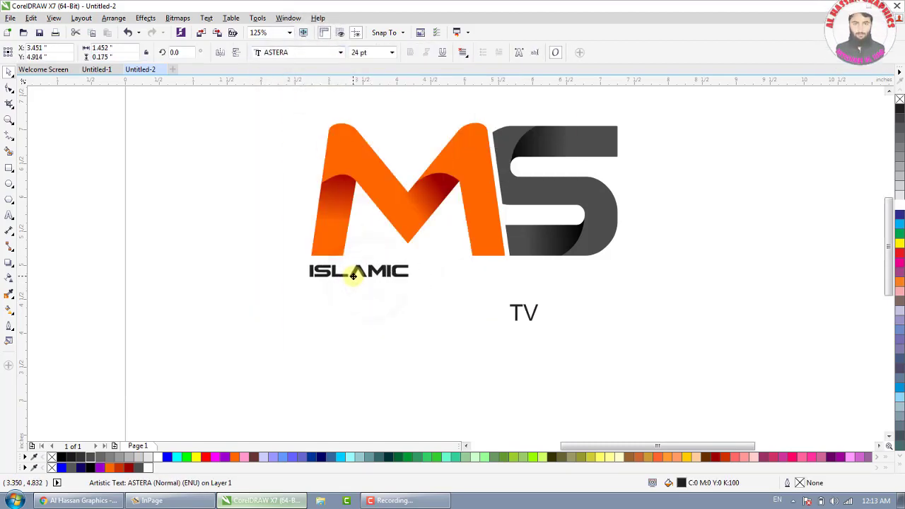
drag(417, 283, 519, 275)
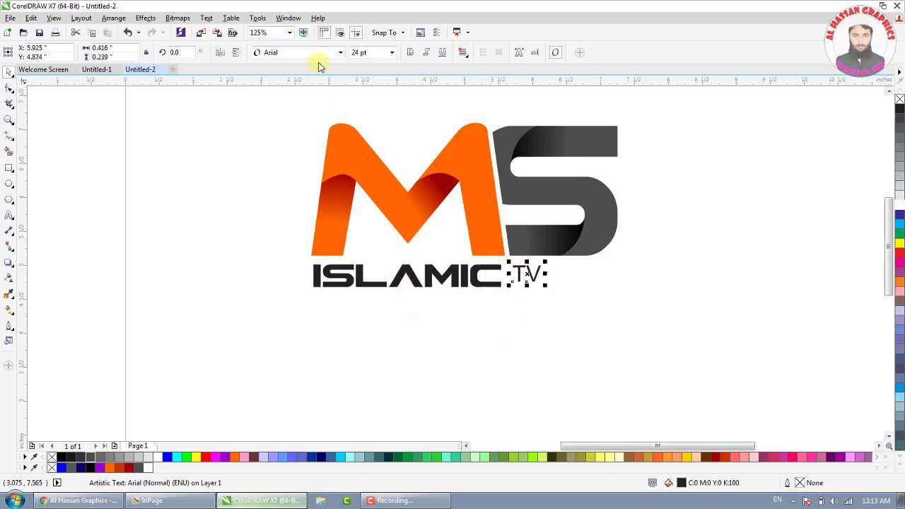
click(340, 53)
click(289, 80)
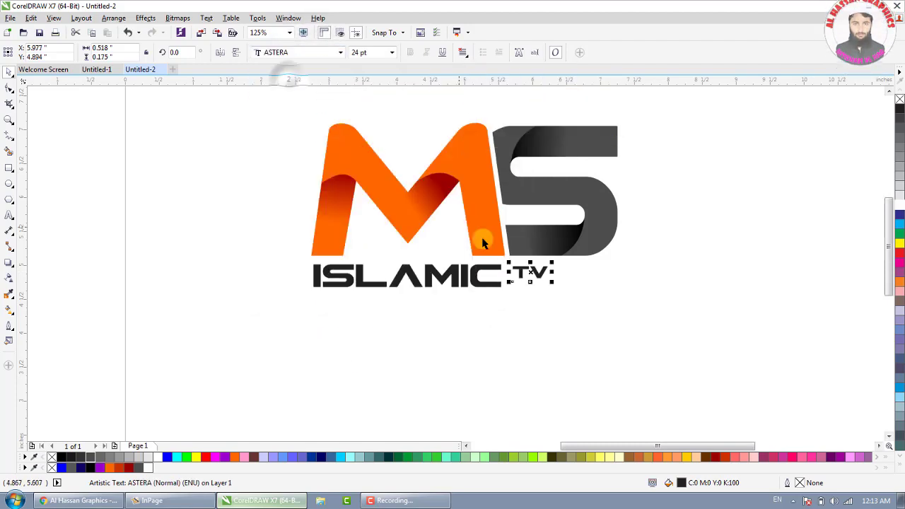
Enlarge TV to about 74 pt beneath the S and fit ISLAMIC at about 43.5 pt beneath the M.
drag(595, 297, 618, 304)
drag(479, 277, 496, 300)
drag(535, 274, 521, 275)
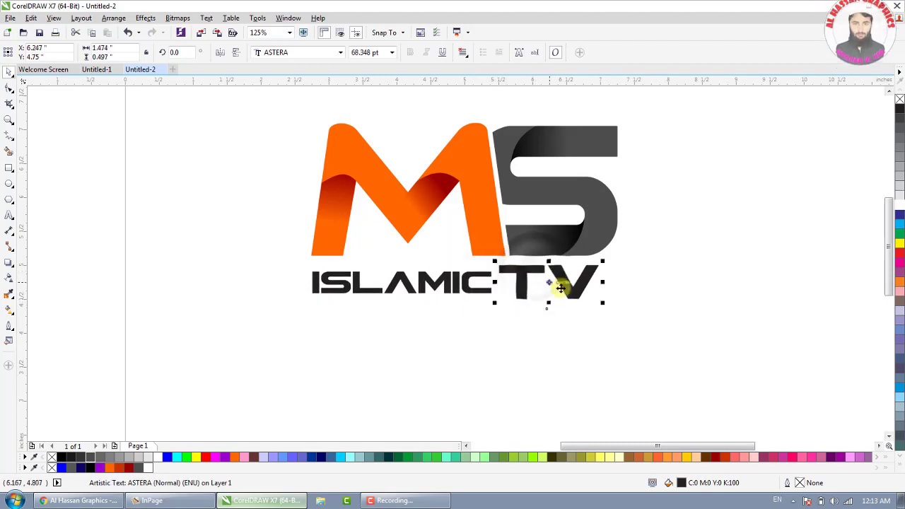
drag(609, 309, 594, 292)
key(ctrl+space)
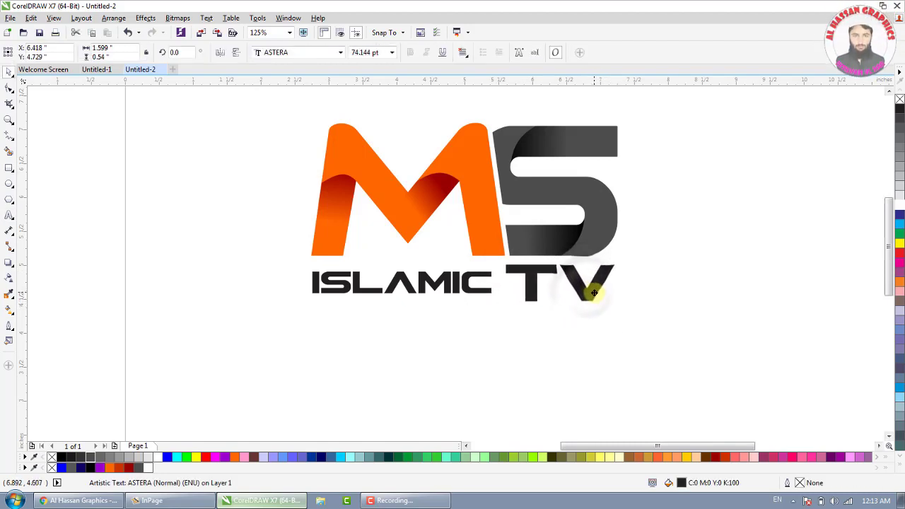
Break TV apart into separate letters and convert the T to curves.
click(12, 91)
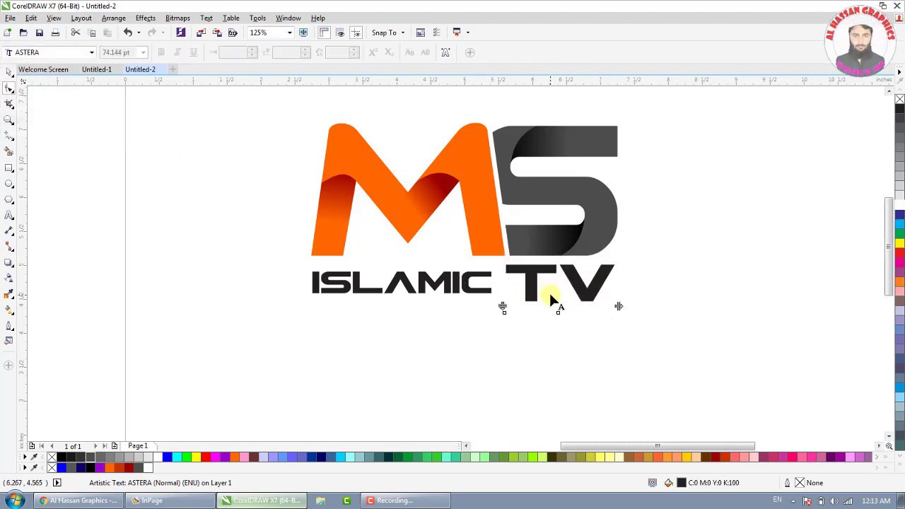
key(ctrl+k)
key(space)
scroll(572, 273, up, 2)
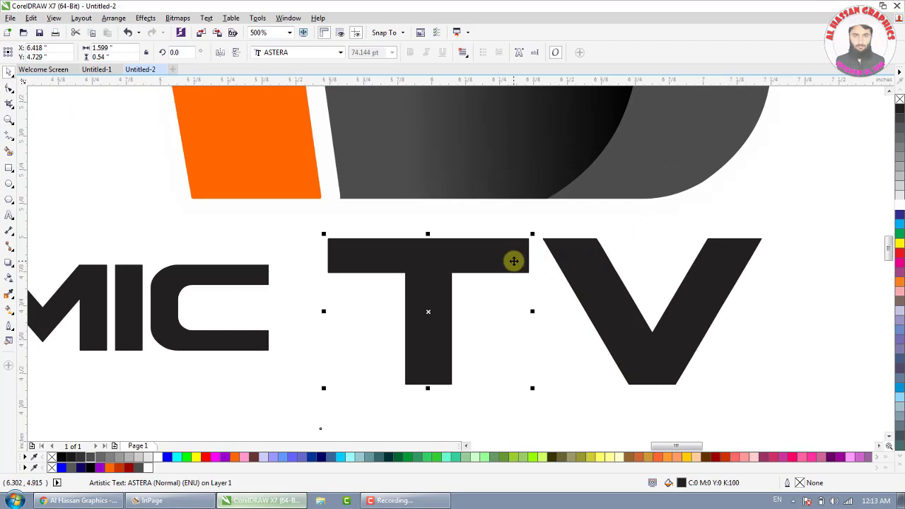
key(ctrl+q)
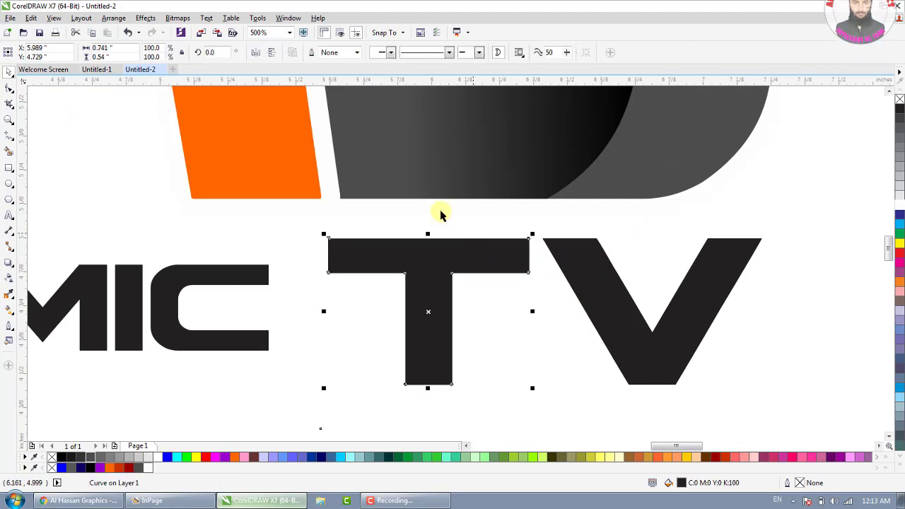
Extend the right arm of the T horizontally by about 0.167 inch by moving its two end nodes.
click(12, 92)
scroll(516, 261, up, 1)
drag(563, 194, 530, 289)
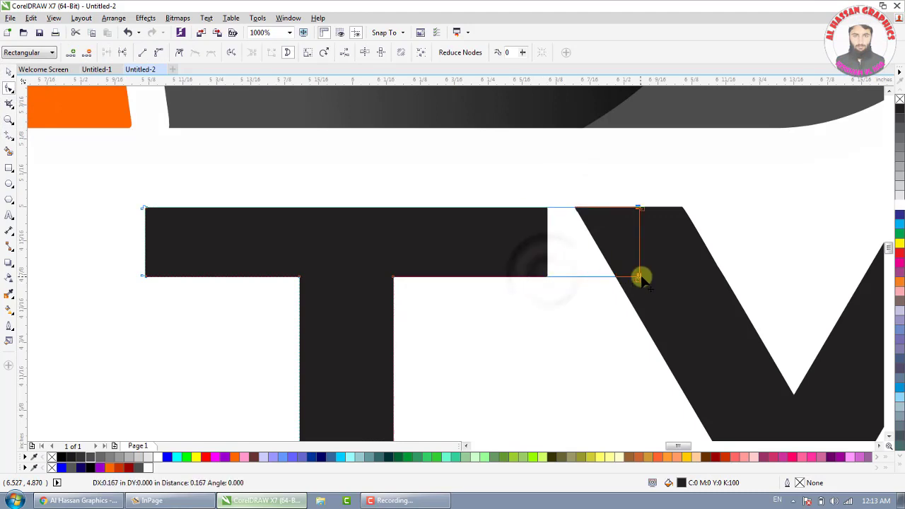
drag(641, 278, 642, 274)
Move the V left until it overlaps the T's extended arm, and weld both letters into one shape.
key(space)
drag(644, 276, 569, 294)
shift+click(481, 268)
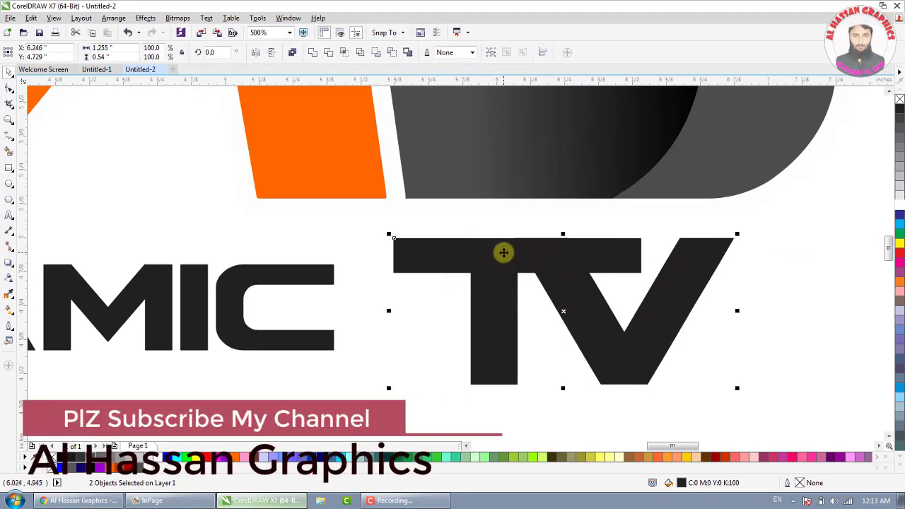
click(312, 51)
Scale the welded TV up to about 1.53 by 0.66 inches and position it directly beneath the S.
drag(504, 263, 570, 264)
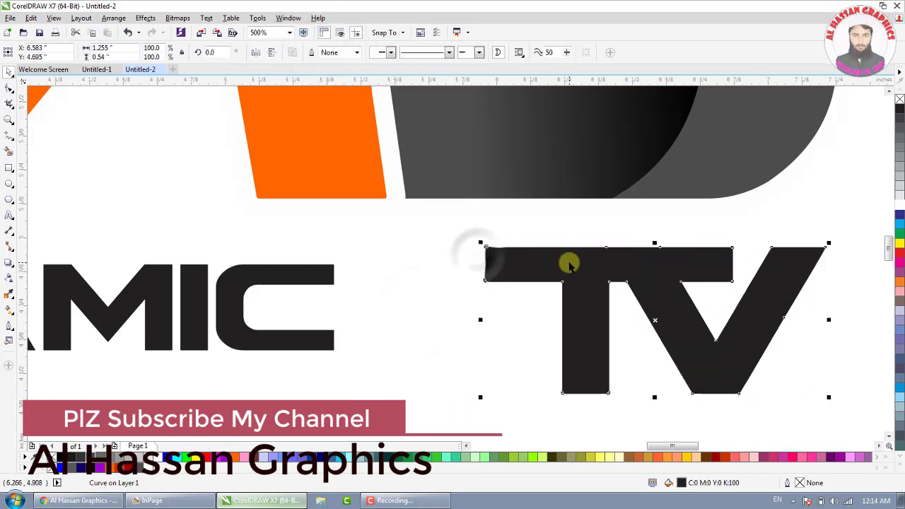
key(F3)
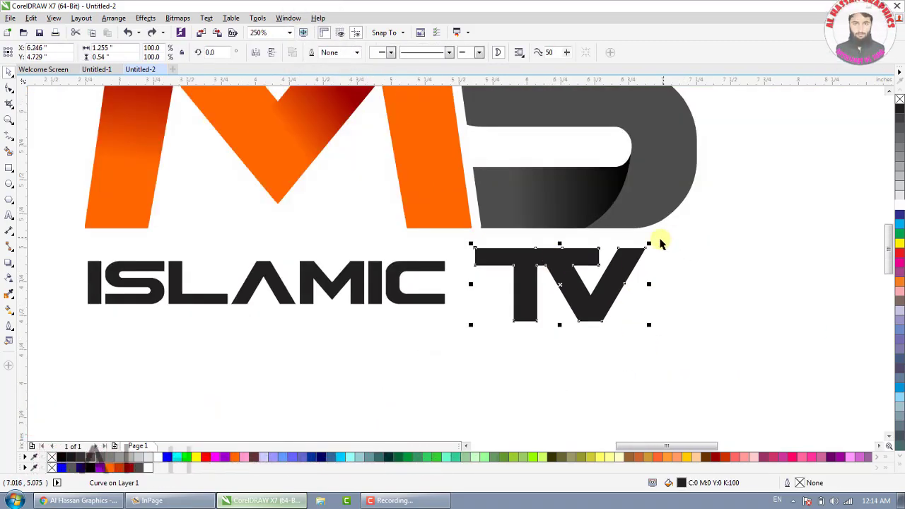
drag(668, 242, 697, 237)
drag(541, 305, 538, 312)
Resize ISLAMIC to about 2.87 inches wide and 0.41 inch high, filling the space beneath the M beside TV.
click(410, 272)
key(F3)
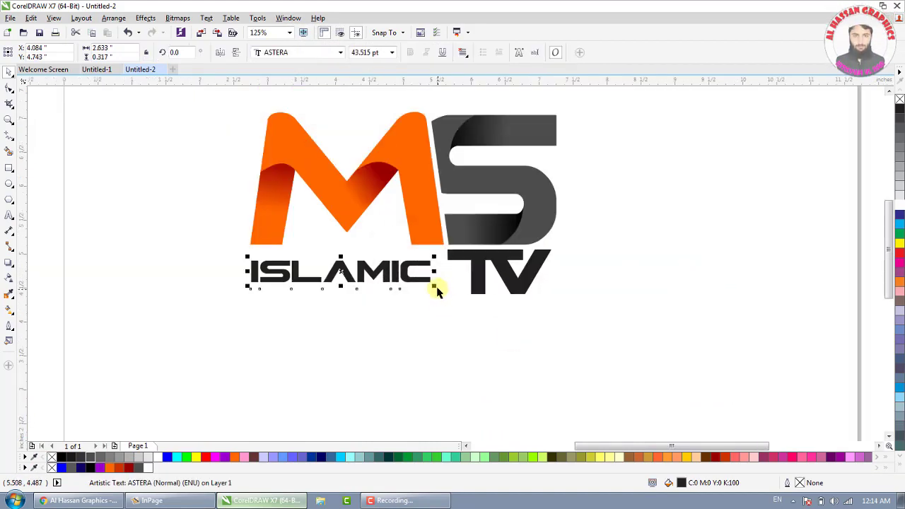
drag(445, 295, 450, 285)
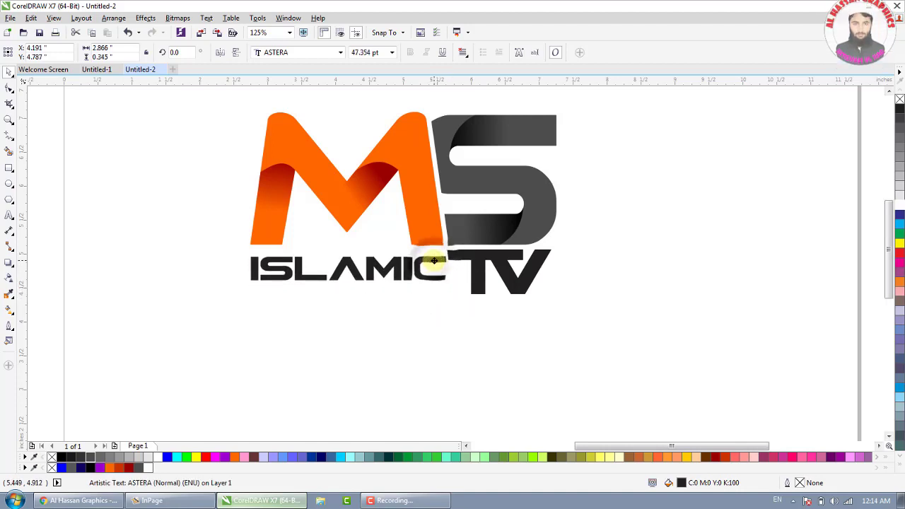
drag(348, 287, 352, 294)
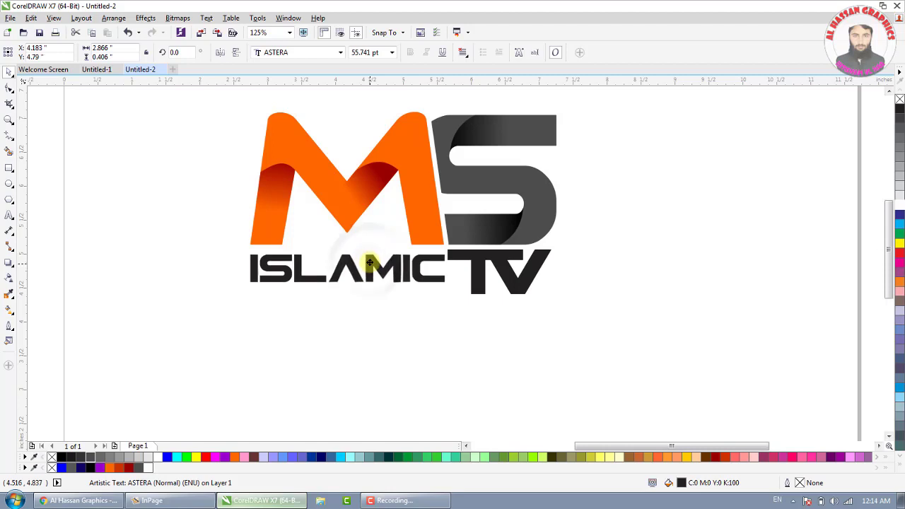
Fill ISLAMIC with 30% black and fade it to white from top to bottom with a linear fountain fill.
scroll(368, 260, down, 1)
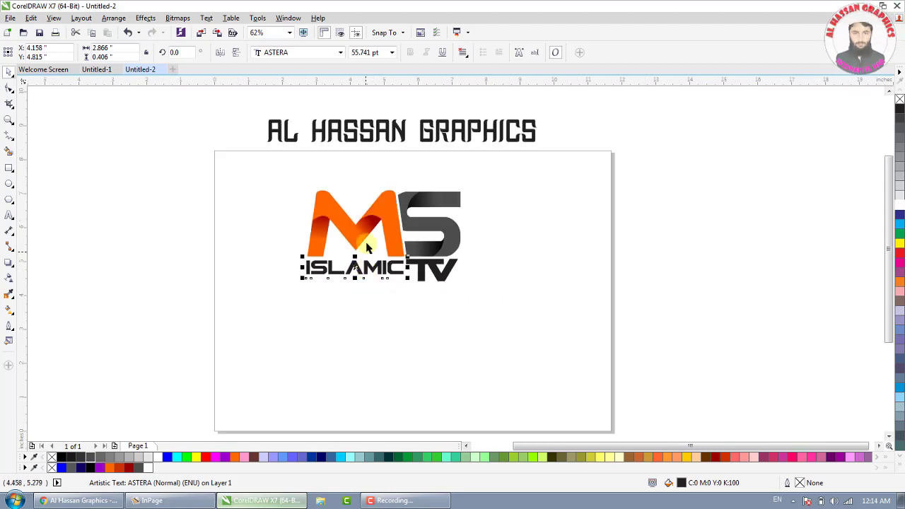
click(396, 163)
scroll(357, 191, up, 1)
click(357, 347)
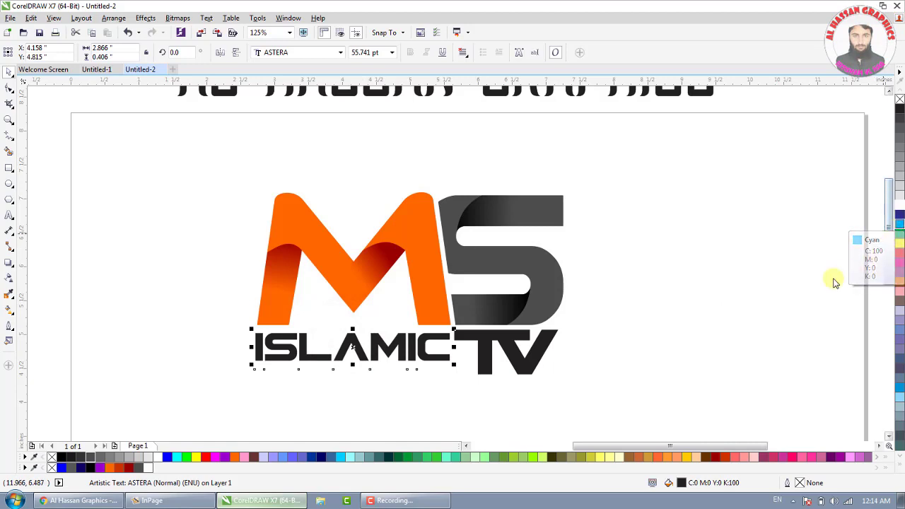
click(900, 253)
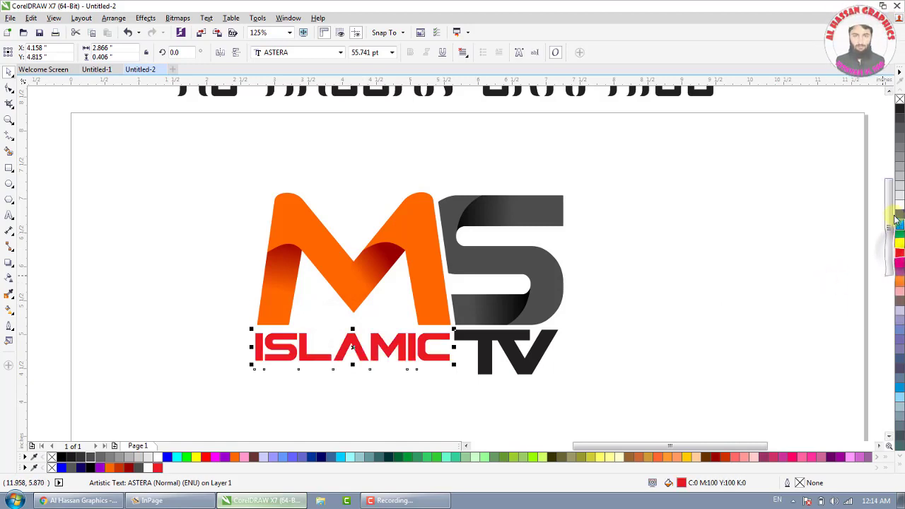
click(899, 176)
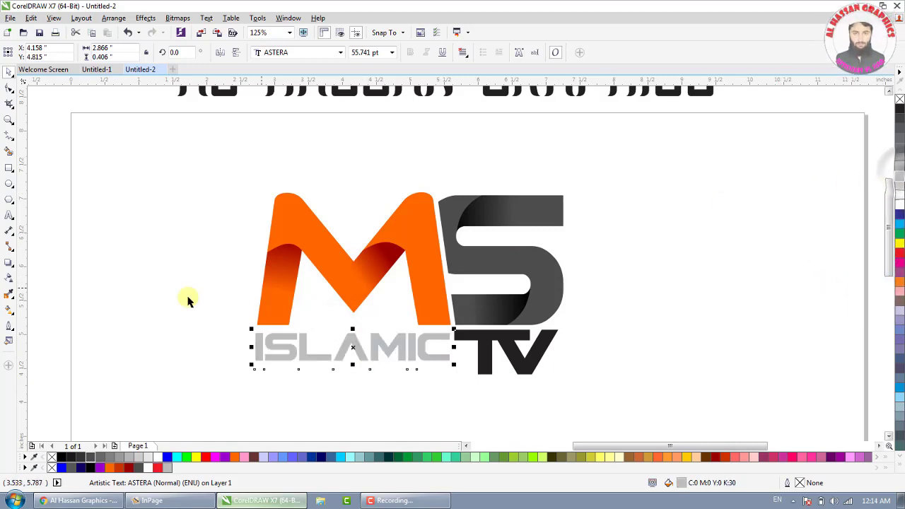
click(9, 312)
drag(343, 337, 344, 369)
Fill TV with the same orange as the M and deselect it.
click(497, 356)
key(space)
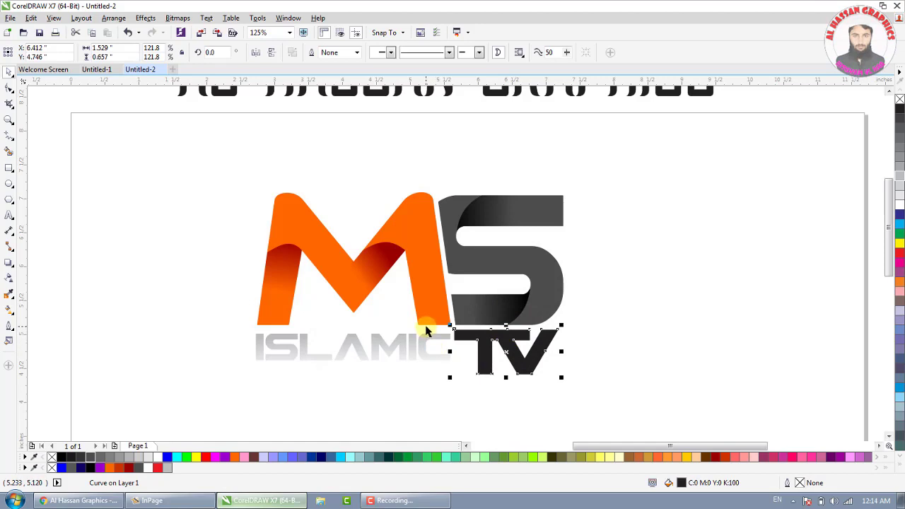
click(425, 327)
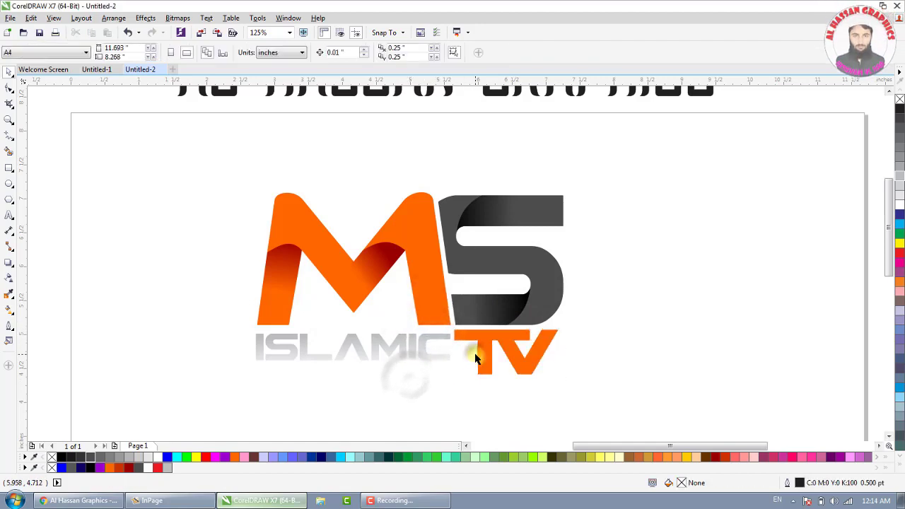
Apply a vertical linear fountain fill to TV, running from orange at the top to red (#FF0000) at the bottom.
click(9, 309)
drag(493, 329, 493, 375)
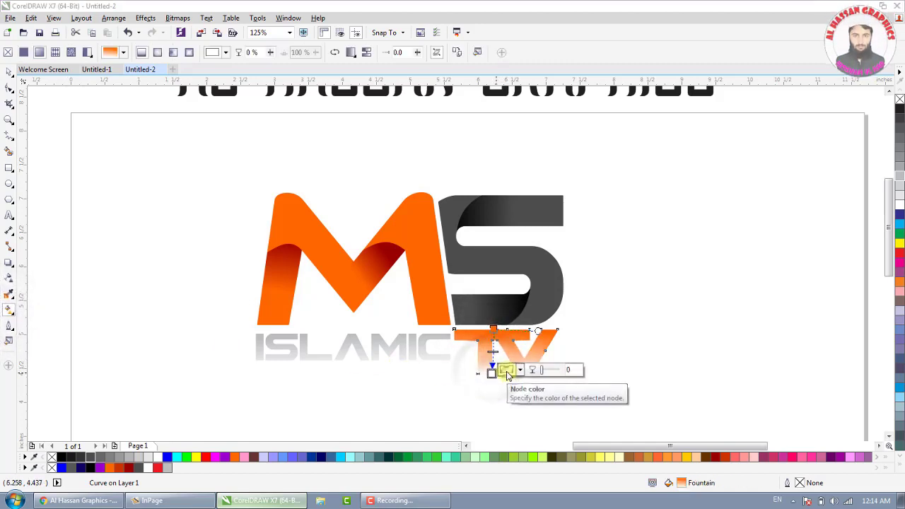
click(507, 372)
click(570, 281)
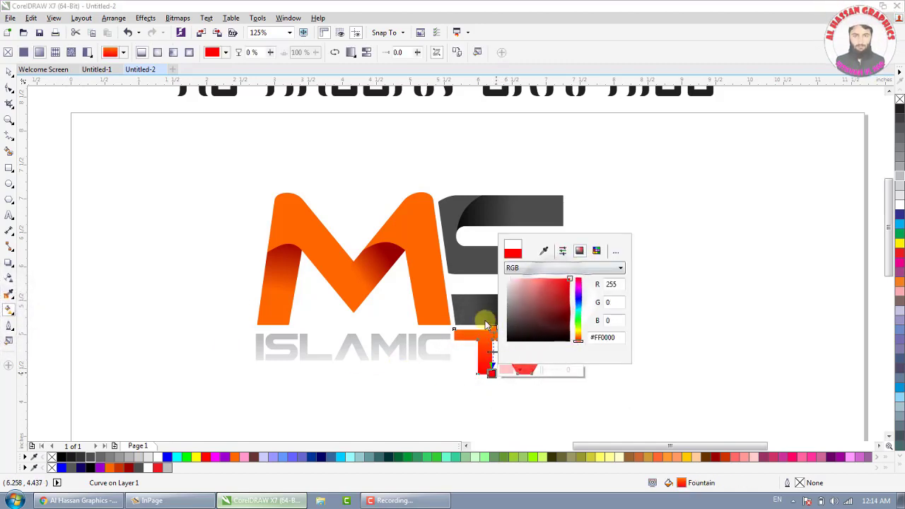
click(486, 325)
Reverse TV's fountain fill to run from red above the letters to orange below them, and deselect TV.
drag(507, 368, 500, 339)
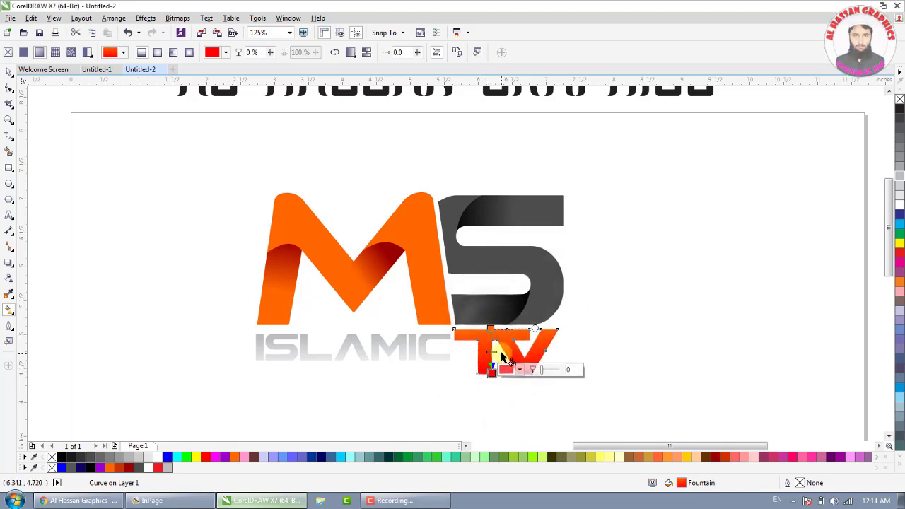
drag(506, 378, 498, 343)
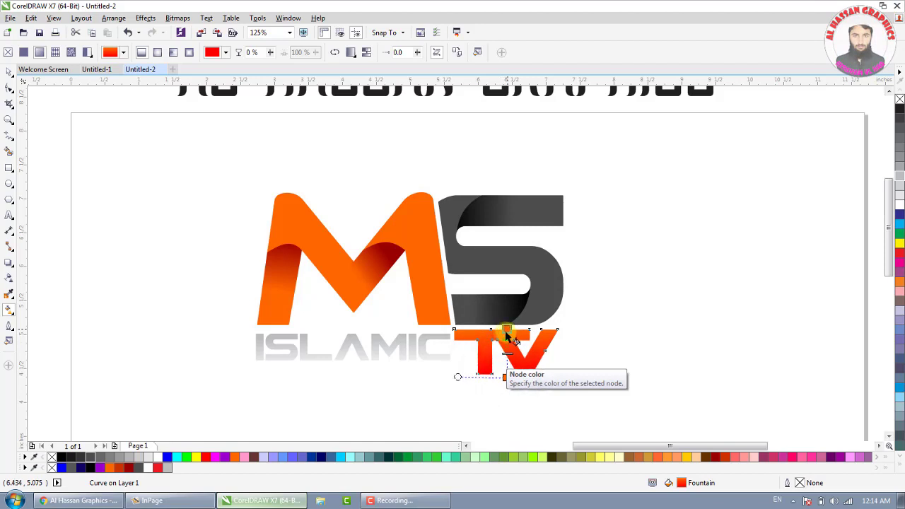
click(507, 377)
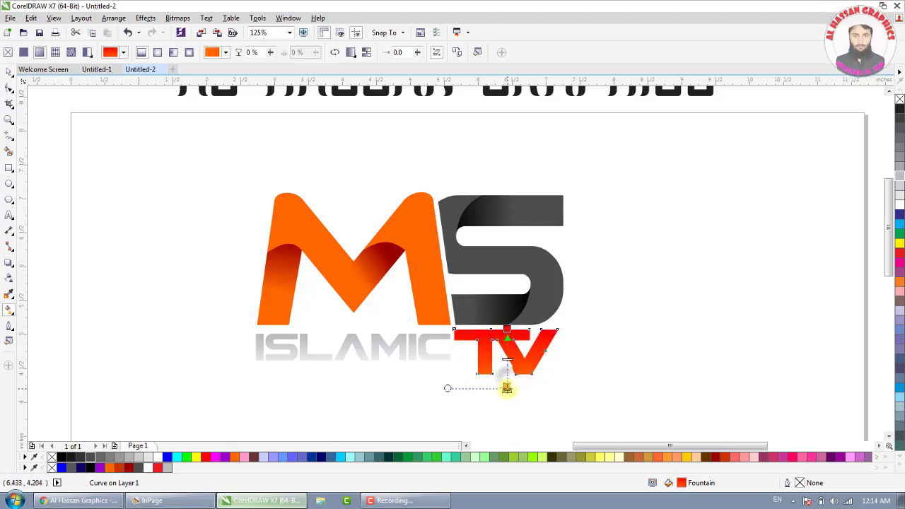
drag(506, 327, 502, 316)
key(space)
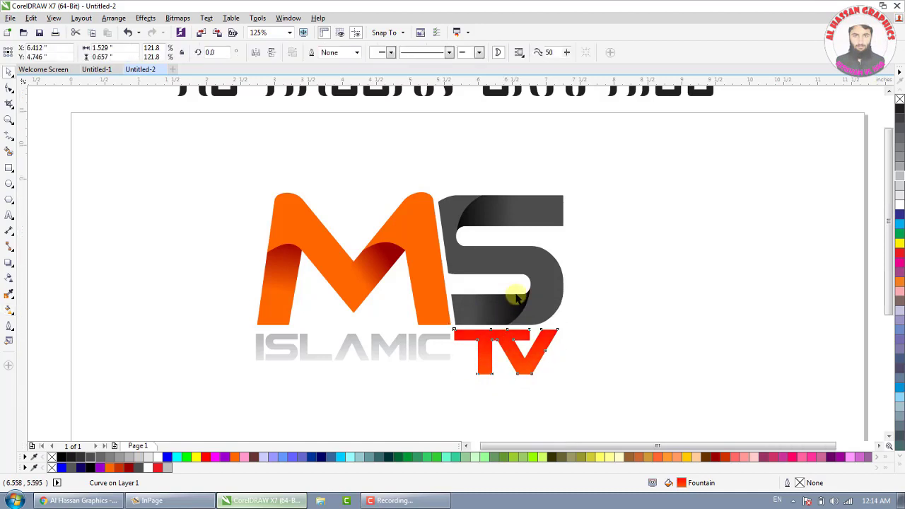
scroll(517, 292, down, 2)
click(399, 259)
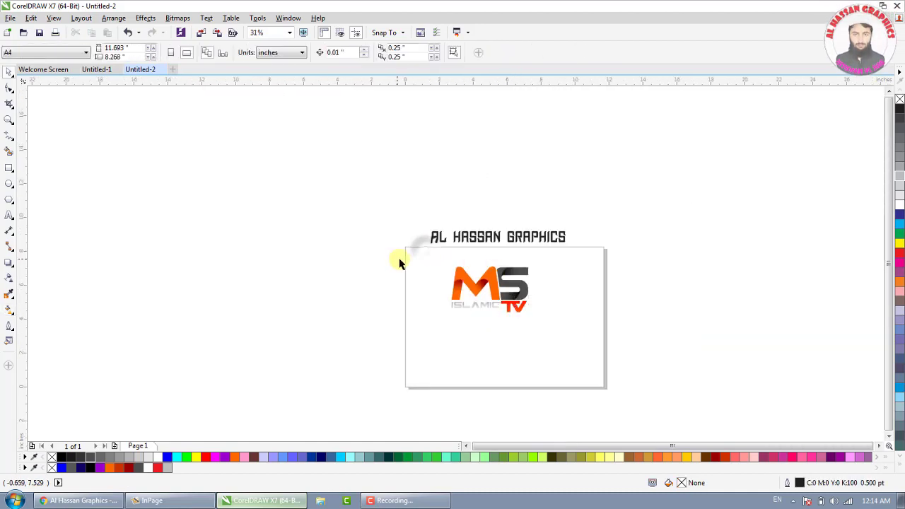
Draw a background rectangle about 8.07 by 5.27 inches around the MS ISLAMIC TV logo and select it.
click(8, 168)
drag(423, 251, 560, 341)
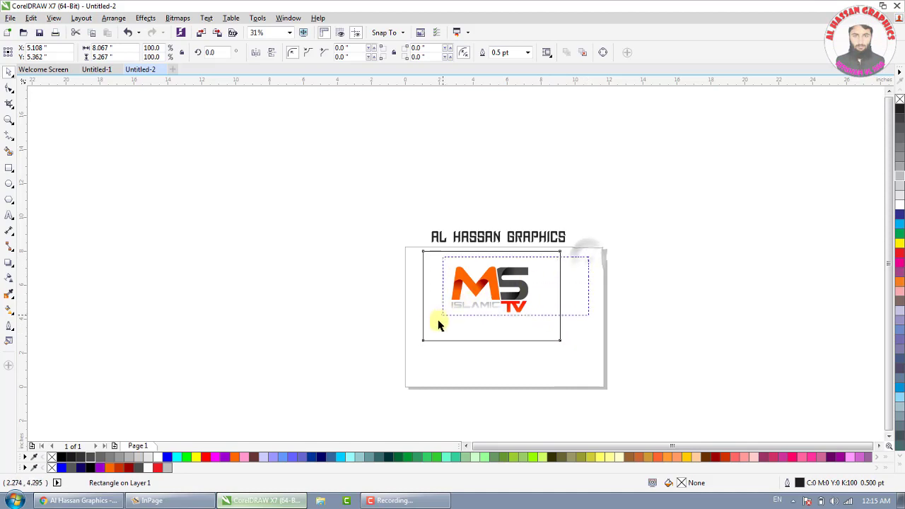
drag(441, 322, 418, 323)
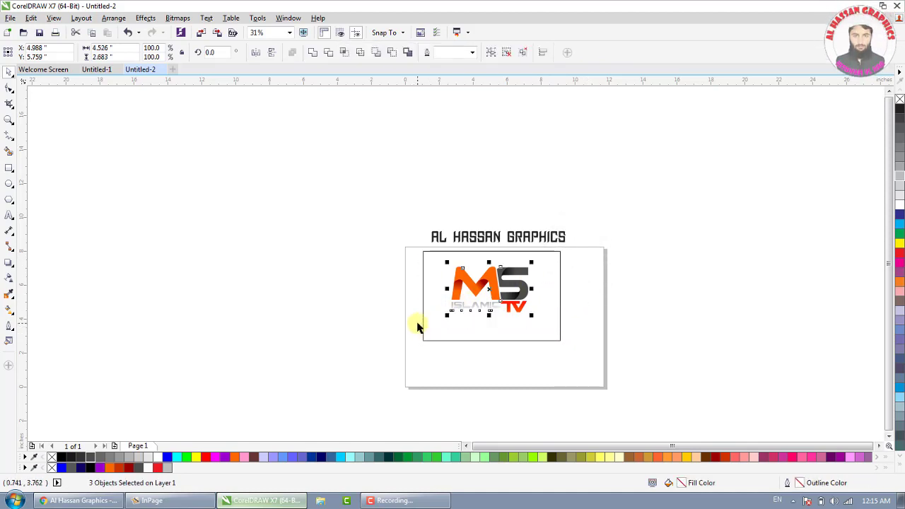
scroll(495, 308, up, 2)
click(523, 357)
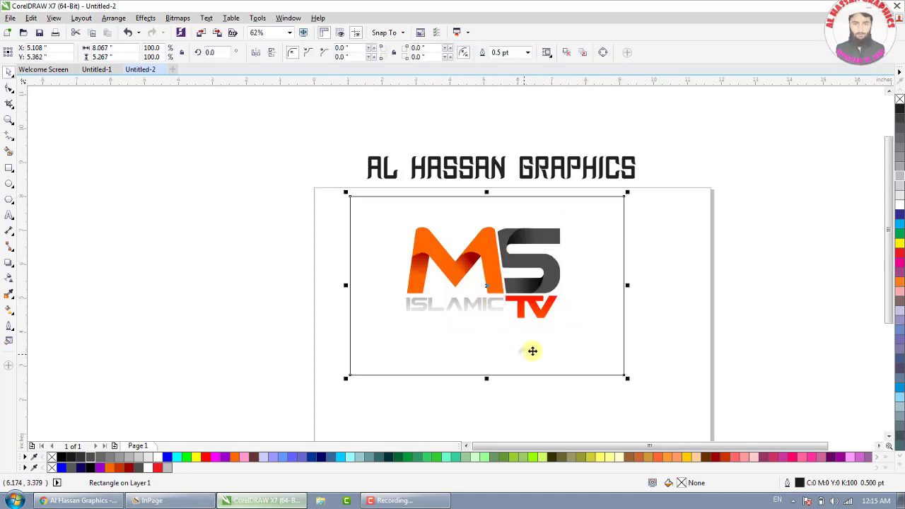
Give the rectangle an elliptical fountain fill centred on it, fading from white in the middle to black near its side edges.
click(11, 310)
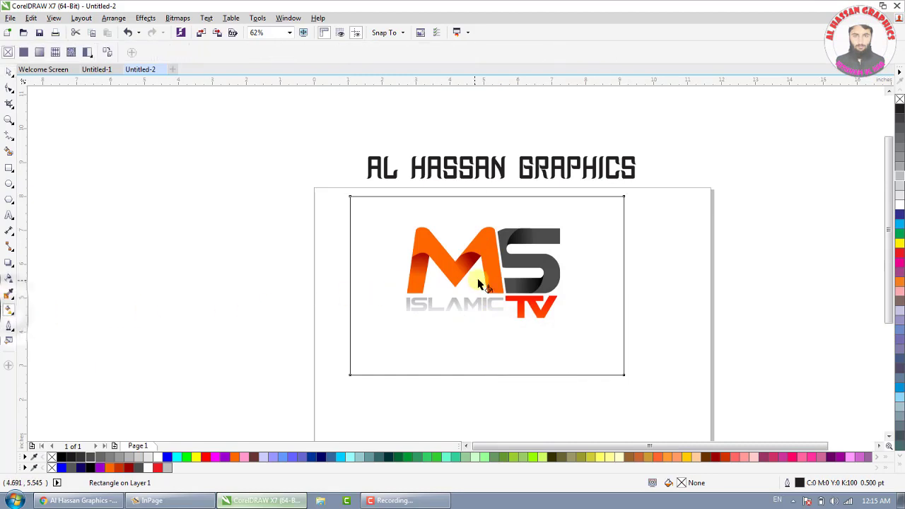
drag(499, 313, 532, 347)
click(164, 54)
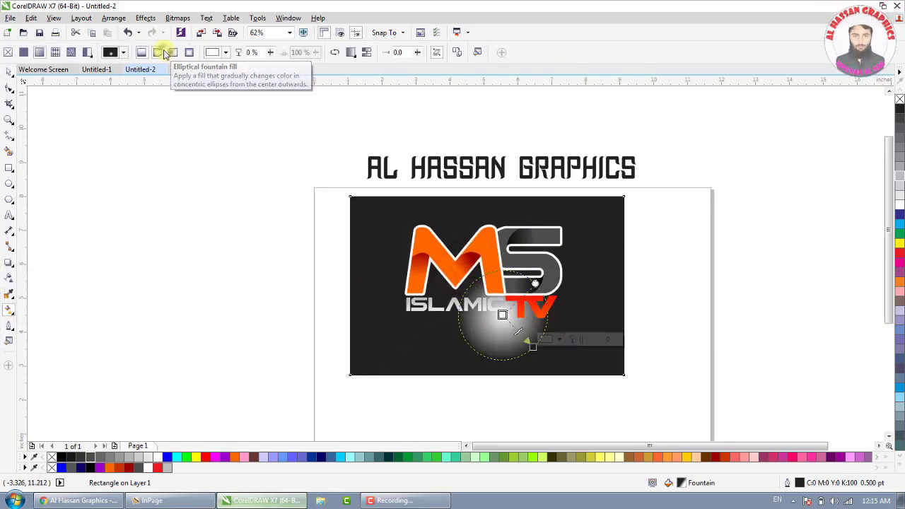
drag(530, 344, 614, 297)
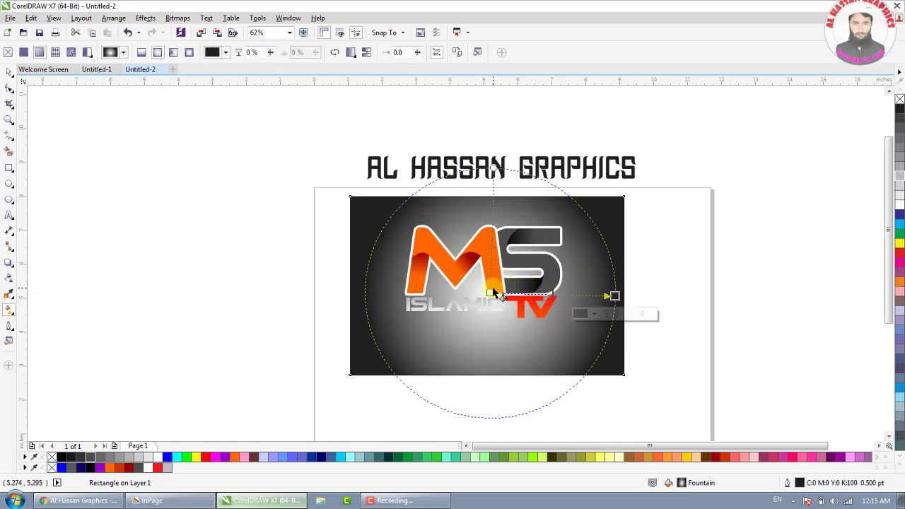
drag(489, 292, 486, 286)
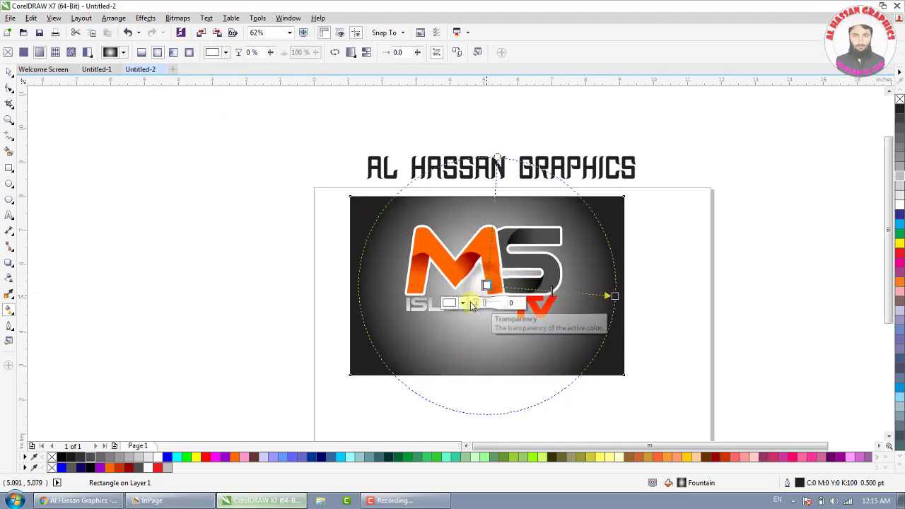
Change the centre colour of the rectangle's elliptical fountain fill to blue (#0000FF).
click(472, 303)
click(486, 326)
click(167, 457)
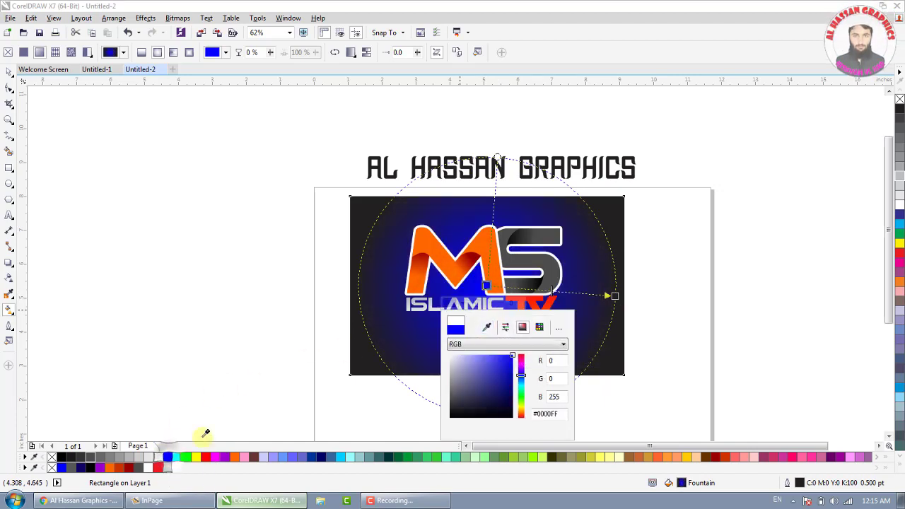
Change the outer colour of the rectangle's fountain fill to dark navy blue (C92 M80 Y36 K70).
click(615, 296)
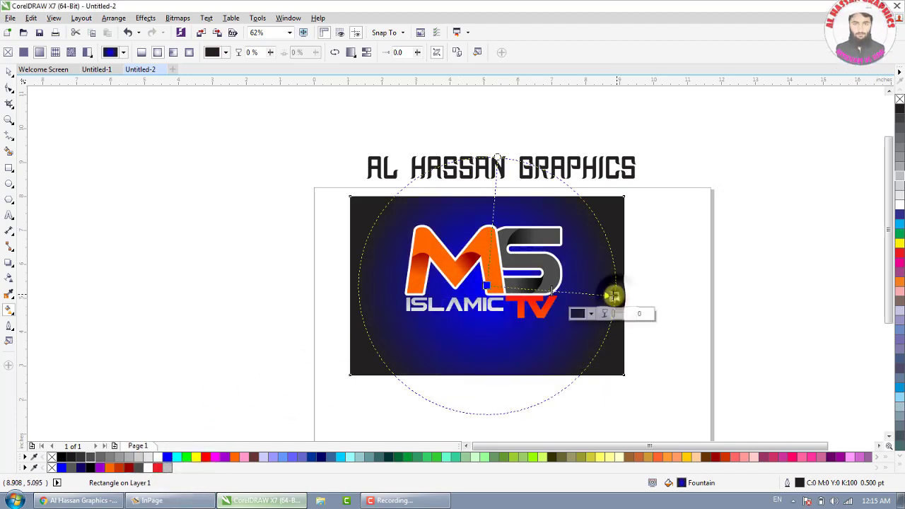
click(591, 313)
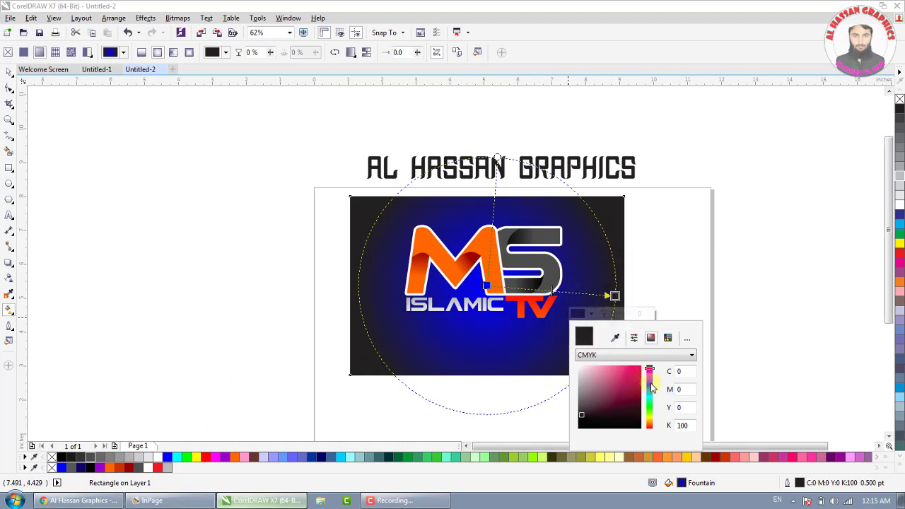
click(651, 388)
drag(631, 400, 637, 407)
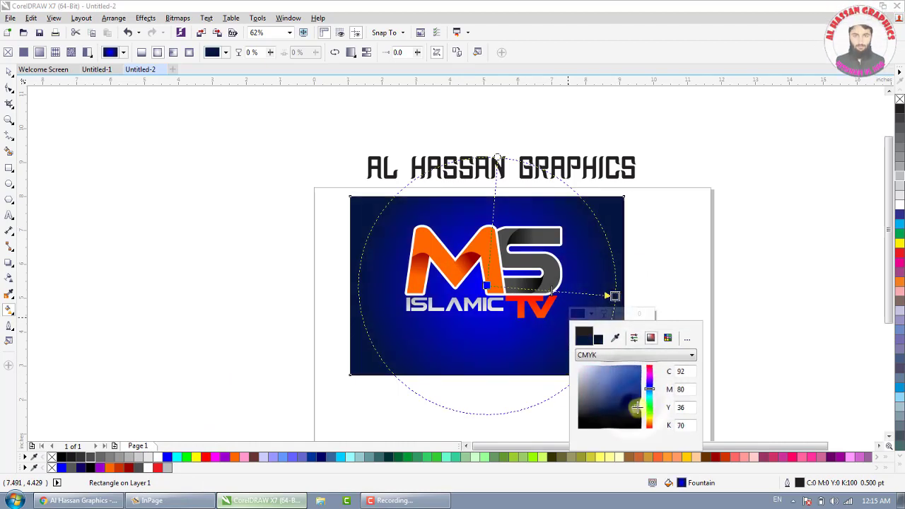
click(675, 280)
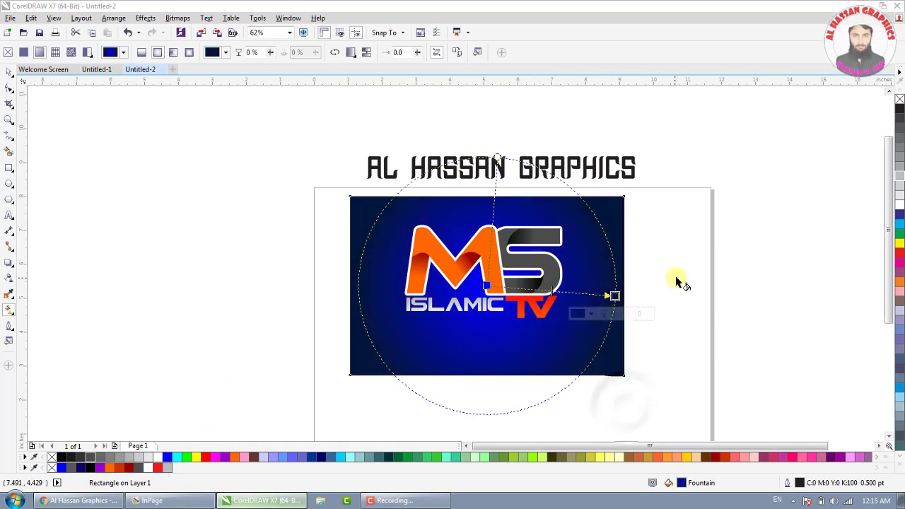
Select the MS letters together with ISLAMIC and TV, excluding the background rectangle, and group them.
click(9, 72)
click(215, 178)
scroll(508, 255, up, 1)
drag(760, 271, 808, 468)
drag(508, 339, 279, 342)
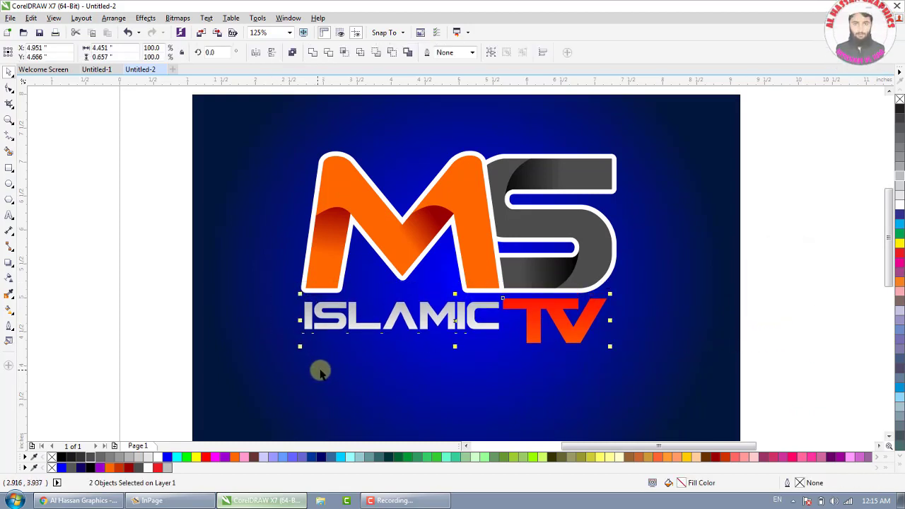
click(233, 360)
drag(115, 377, 599, 164)
key(ctrl+g)
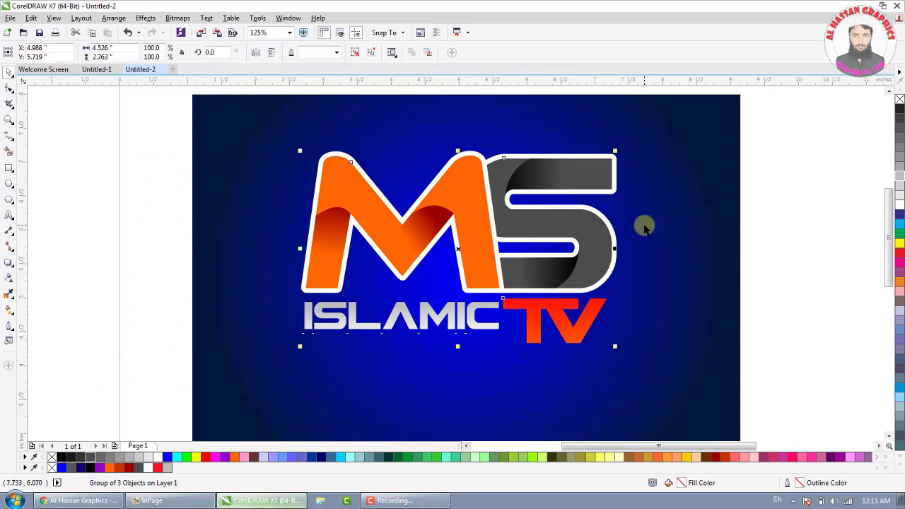
Centre the logo group horizontally and vertically on the blue background rectangle and deselect everything.
shift+click(645, 226)
drag(609, 236, 598, 245)
scroll(599, 244, down, 1)
Ungroup the logo on the blue background, and group its MS letters, ISLAMIC and TV again.
key(z)
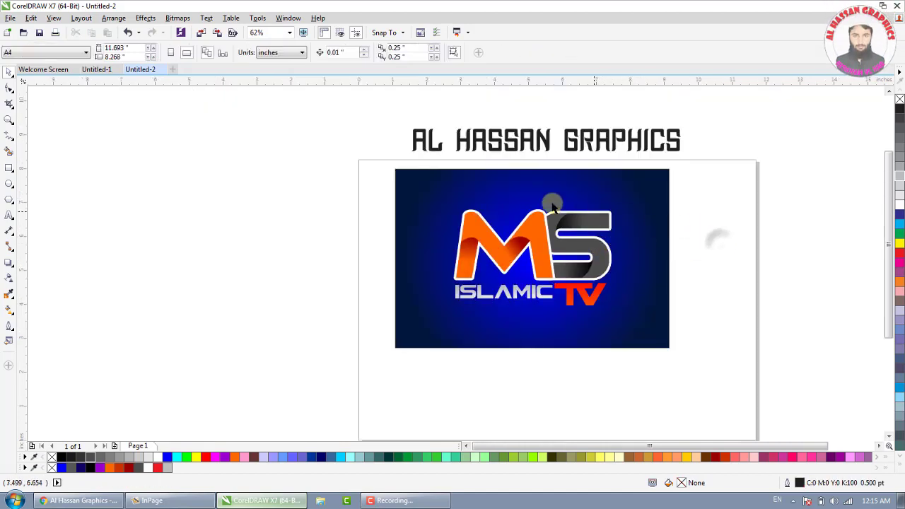
drag(393, 165, 675, 351)
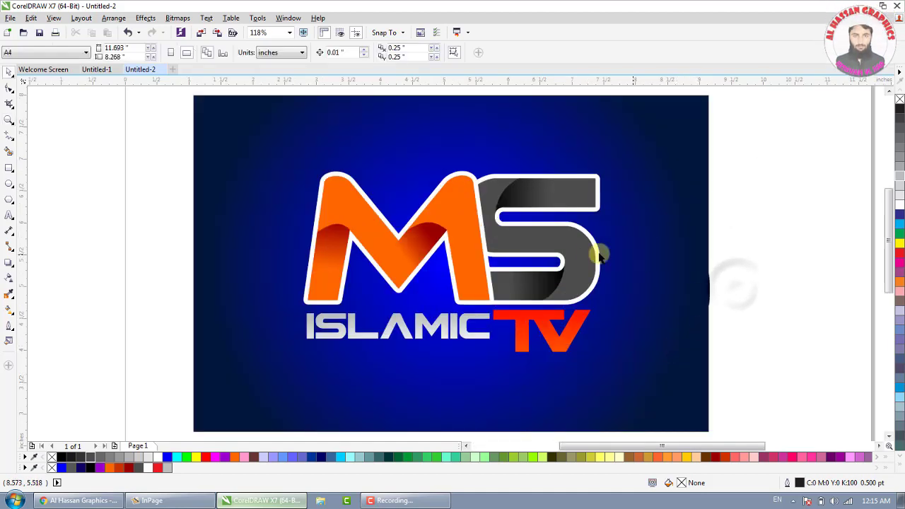
click(581, 237)
key(ctrl+u)
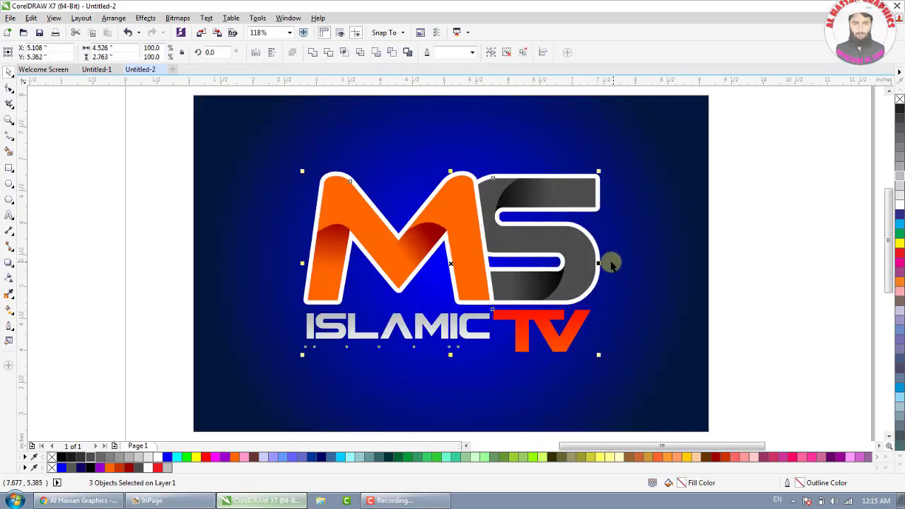
click(721, 241)
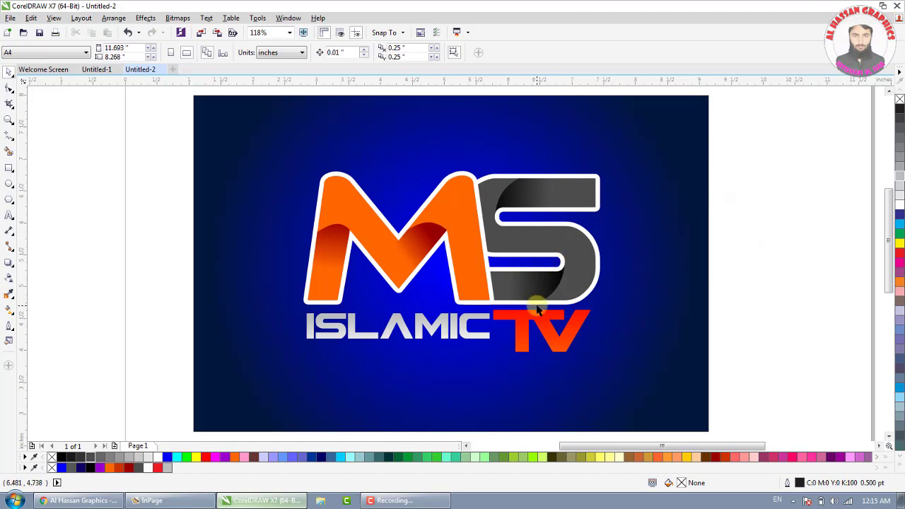
drag(417, 297, 273, 357)
key(ctrl+g)
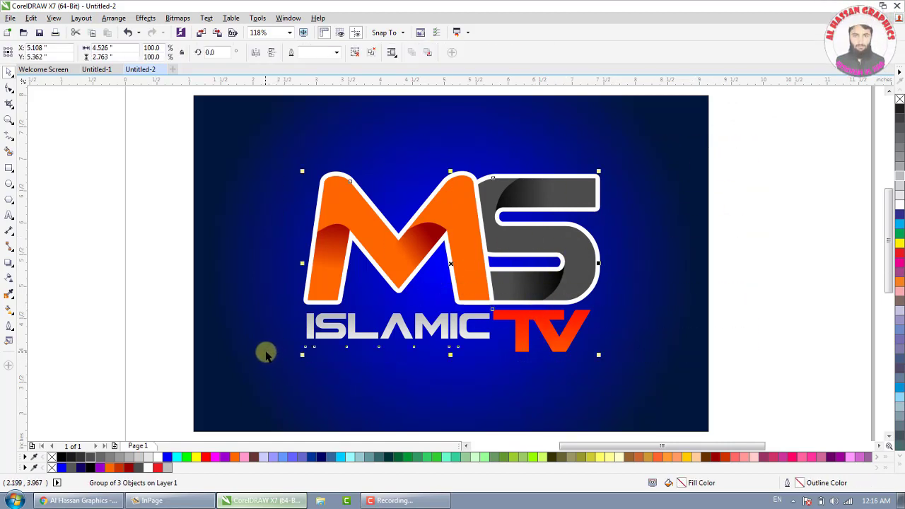
Add a drop shadow to the logo group, switch it to the Perspective Top Right preset, and deselect the group.
click(9, 262)
drag(402, 272, 450, 262)
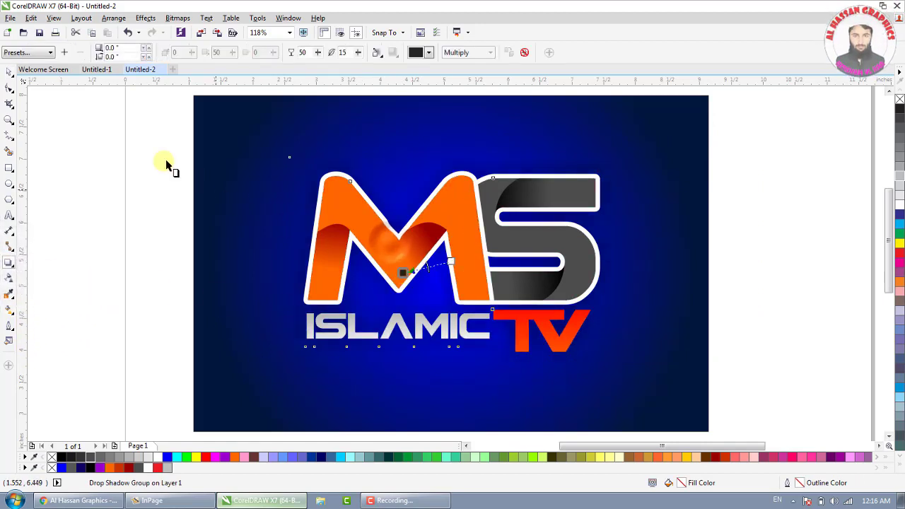
click(21, 53)
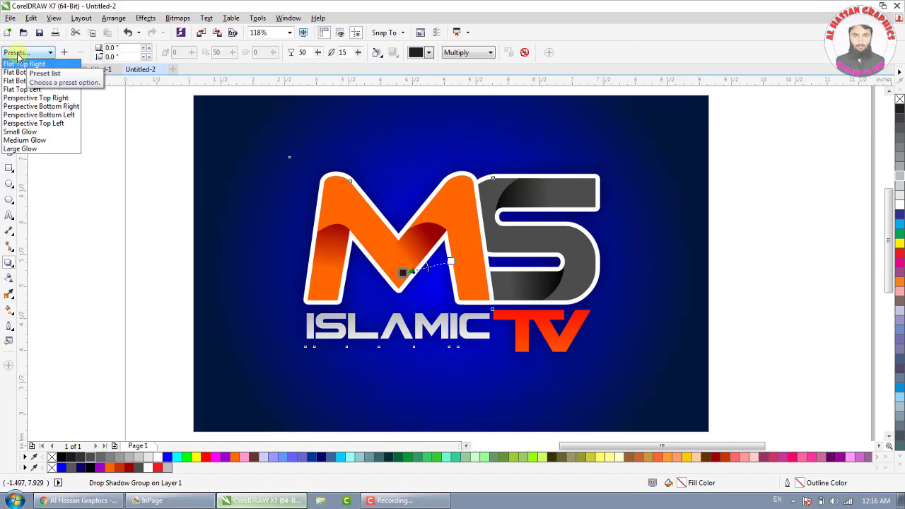
click(30, 101)
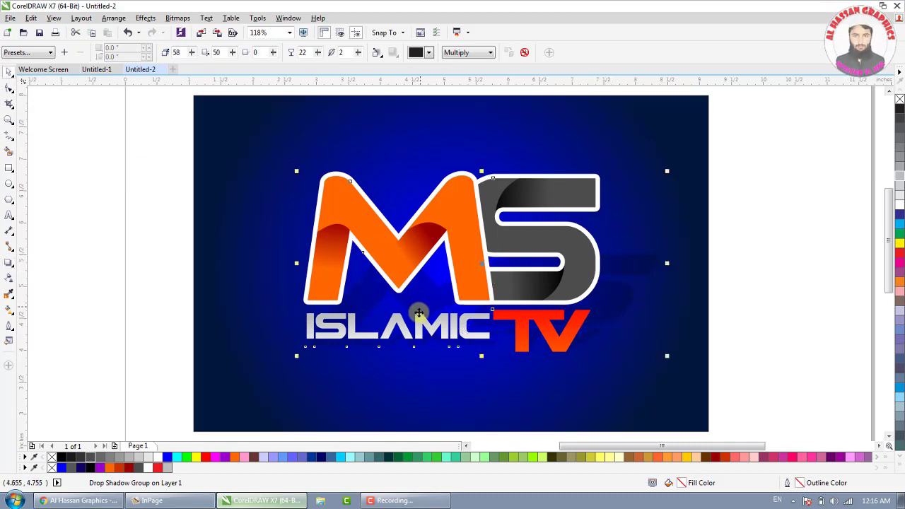
scroll(420, 309, down, 3)
key(Escape)
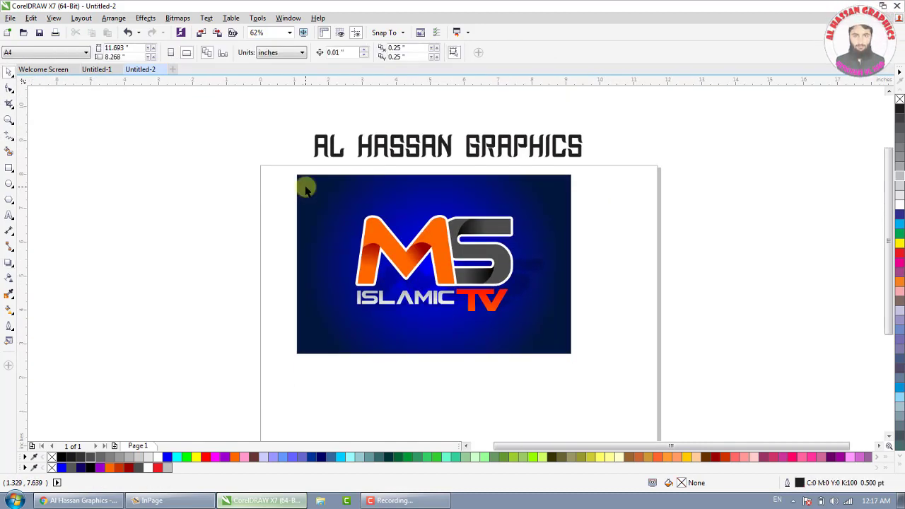